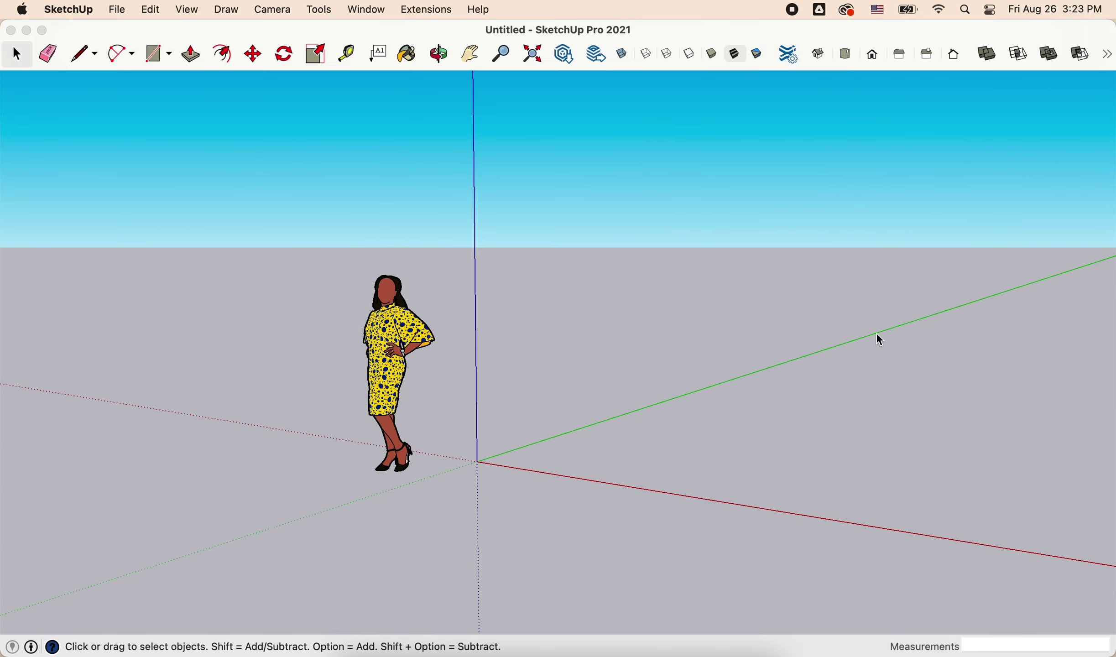
Step: Draw a small square on the ground and make it a component
mouse_move(877, 332)
middle_down()
mouse_move(568, 324)
mouse_move(609, 402)
middle_up()
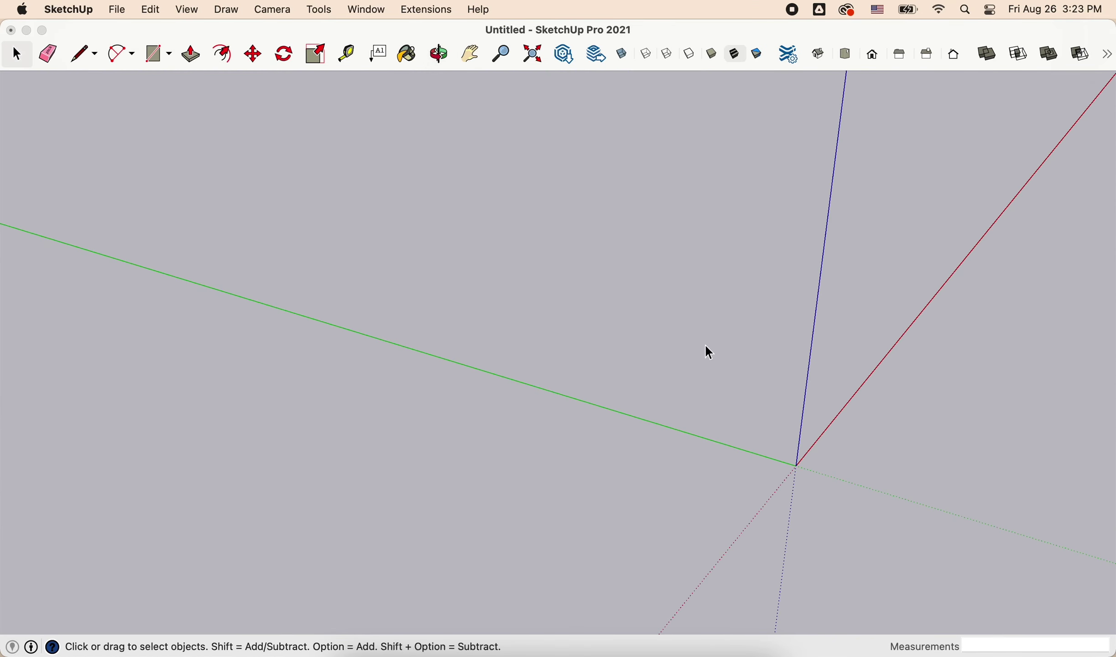
mouse_move(700, 346)
middle_down()
mouse_move(500, 364)
mouse_move(418, 333)
middle_up()
key(r)
click(649, 410)
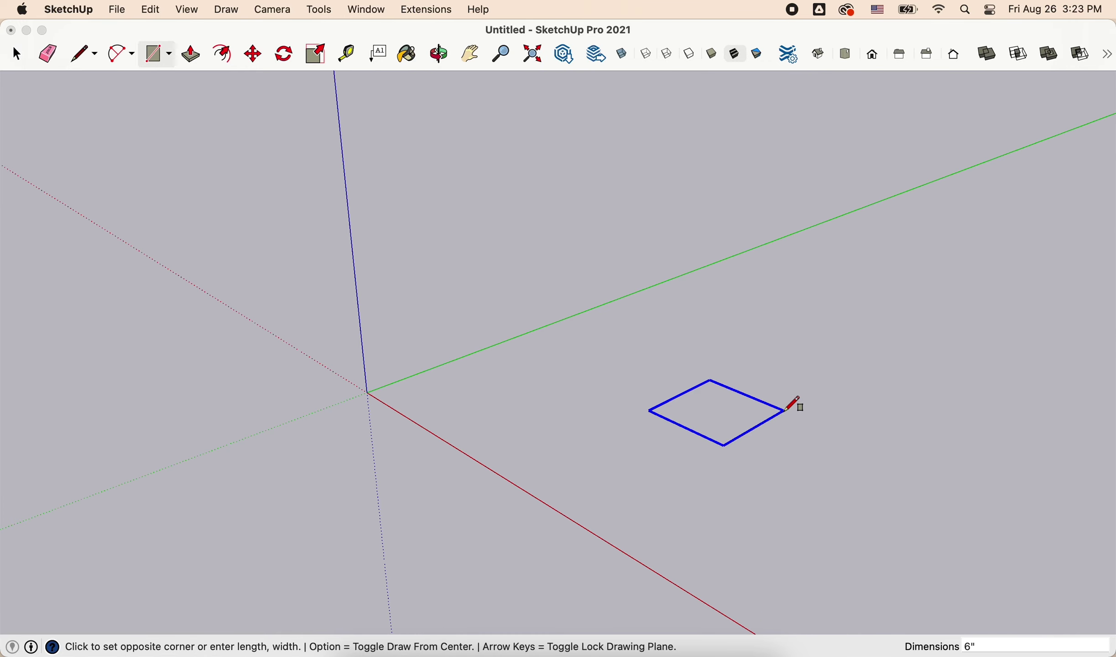
key(g)
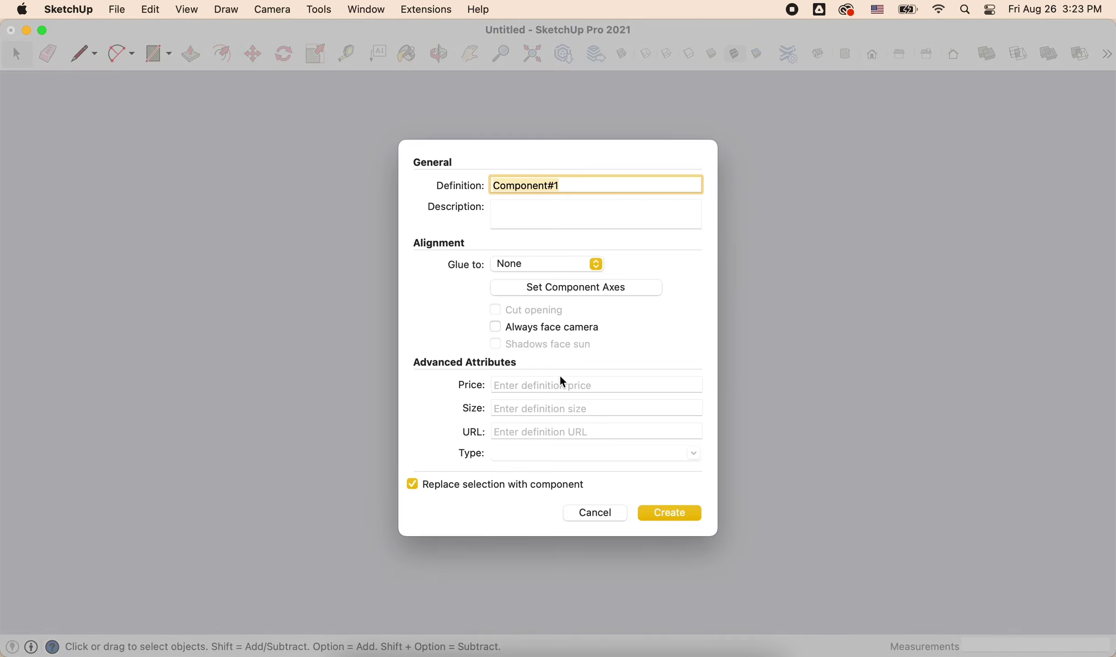
click(668, 511)
right_click(571, 418)
click(544, 400)
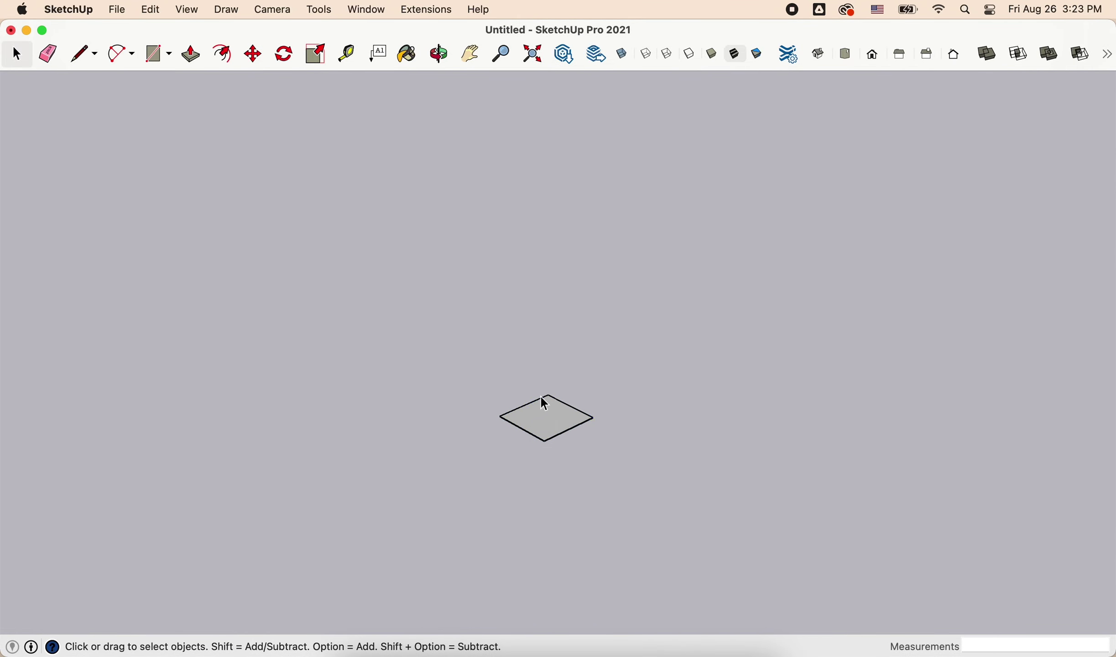
Step: Push/Pull the square up into a tall column
key(p)
shift+middle_drag(550, 187, 466, 278)
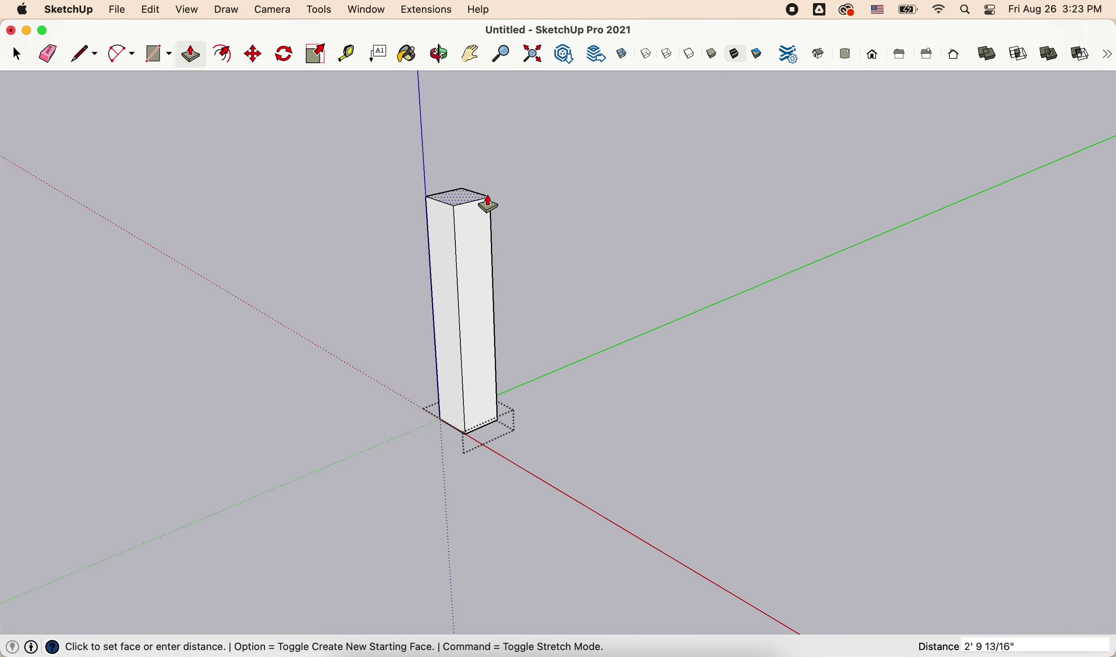
scroll(486, 265, down, 5)
key(space)
mouse_move(483, 326)
middle_down()
mouse_move(419, 314)
mouse_move(561, 260)
middle_up()
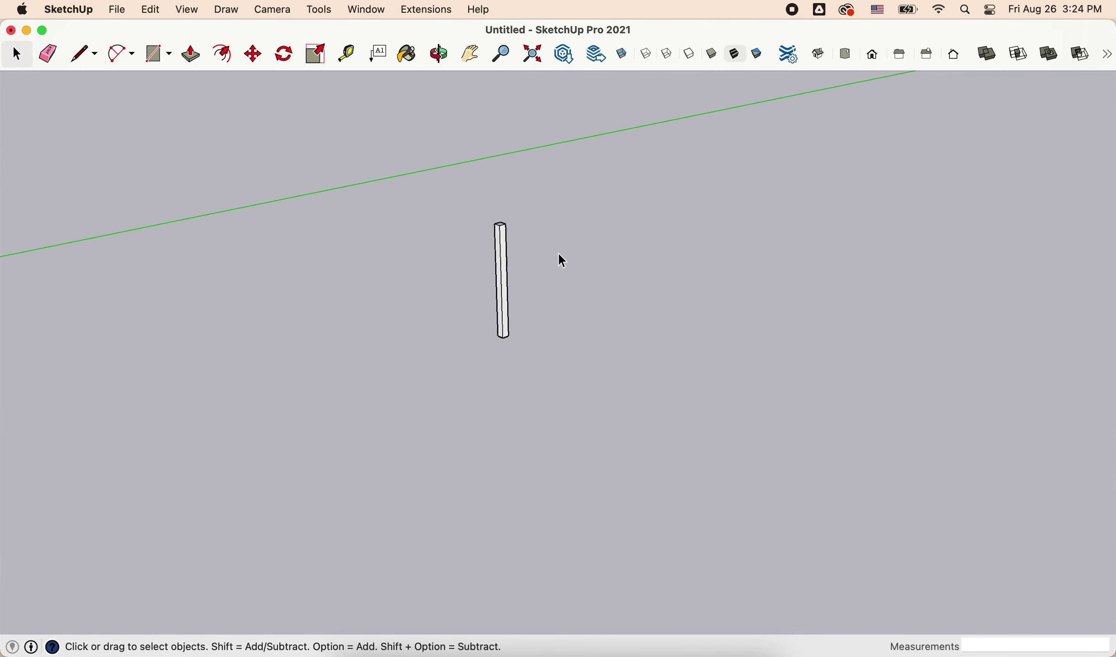
scroll(562, 260, up, 2)
Step: Paint the column with a reddish material from the Wood collection
key(b)
click(1032, 112)
click(1004, 142)
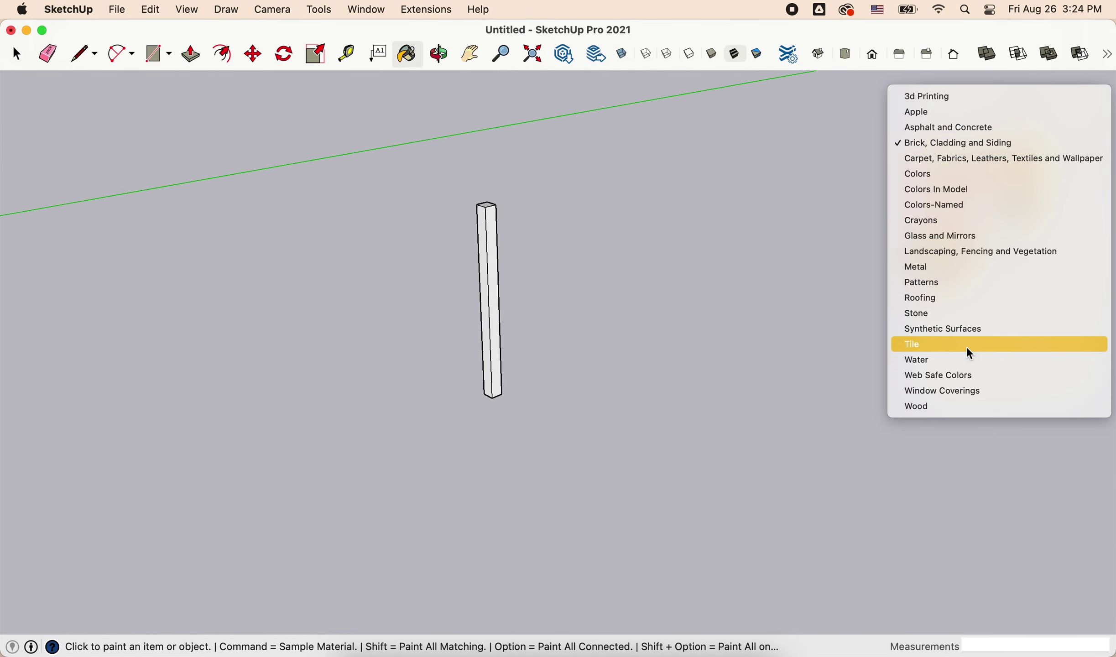
click(953, 404)
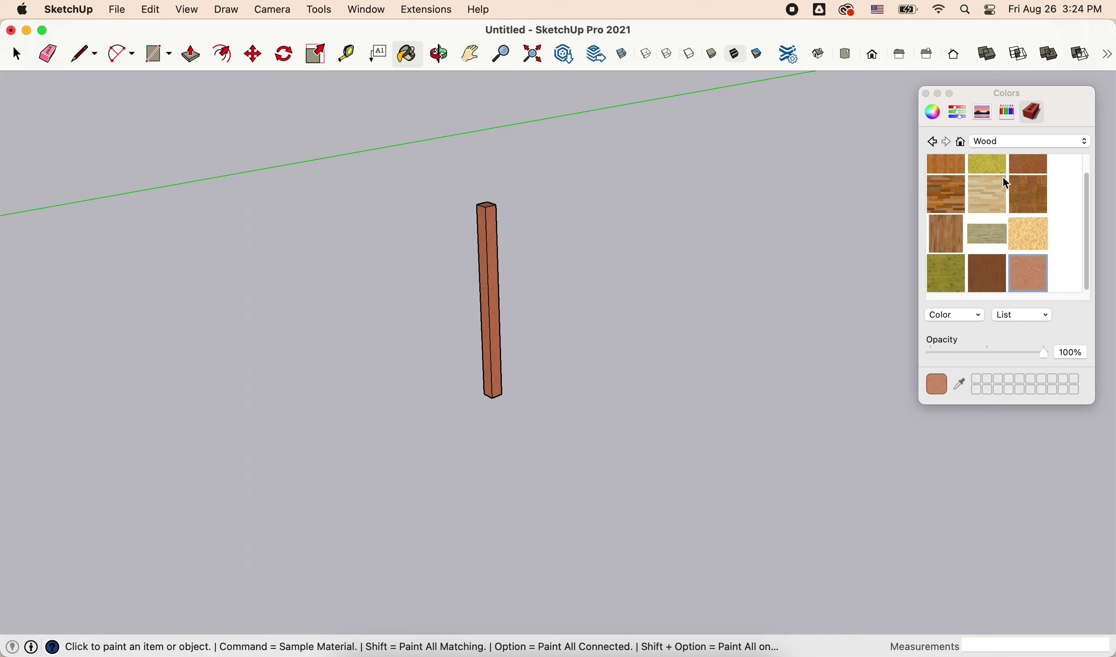
scroll(1007, 182, up, 1)
key(l)
scroll(571, 319, up, 1)
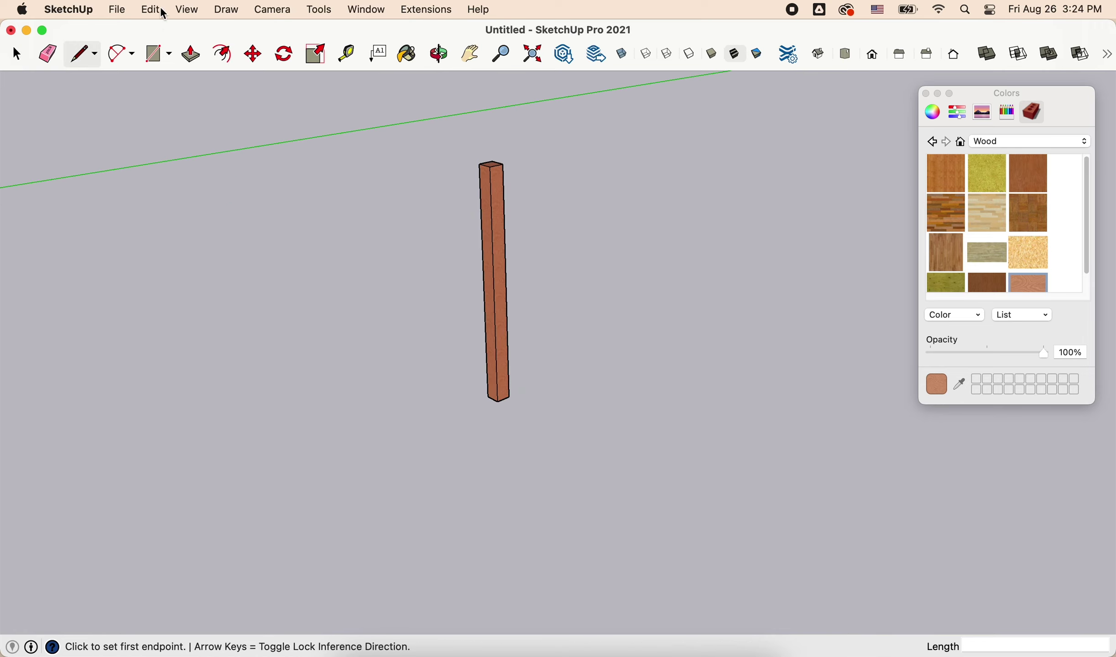
Step: Copy the column 18' along the red axis to make a second post
middle_drag(568, 327, 396, 487)
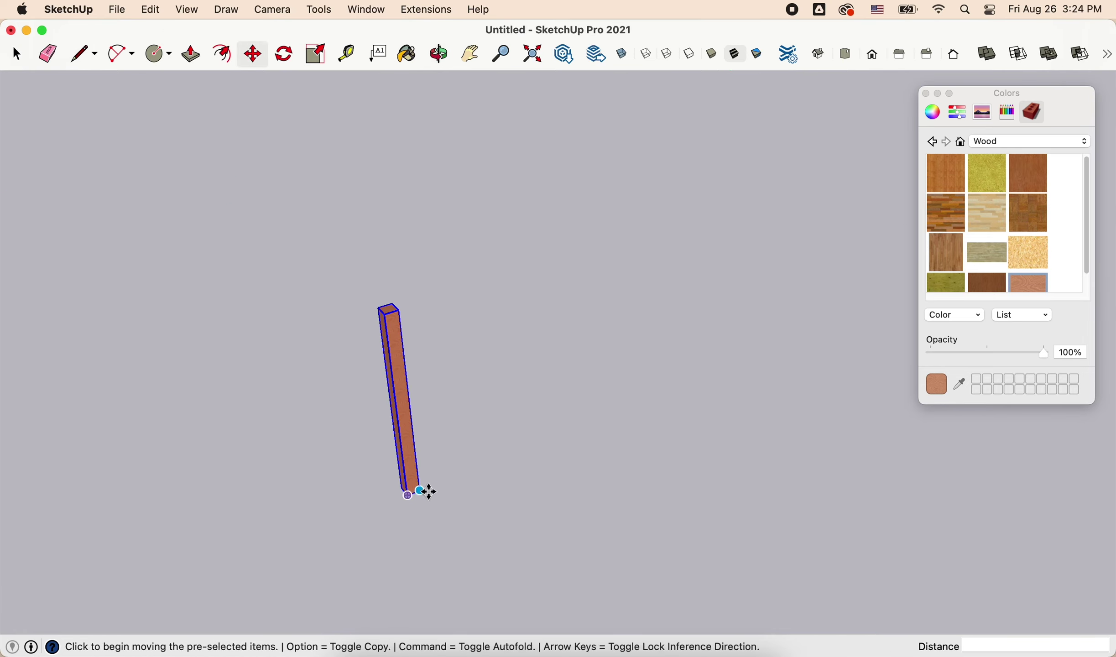
click(430, 492)
key(alt)
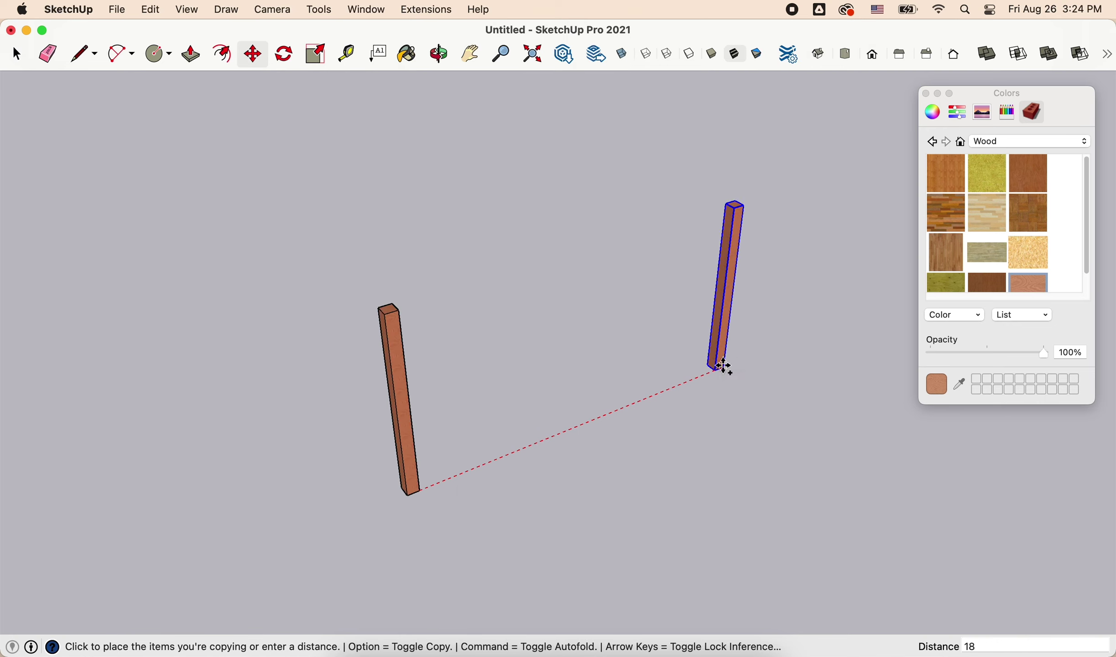
click(724, 366)
Step: Copy both posts to complete four corner posts and check their spacing with Tape Measure
key(space)
scroll(390, 308, down, 2)
key(super+a)
key(alt)
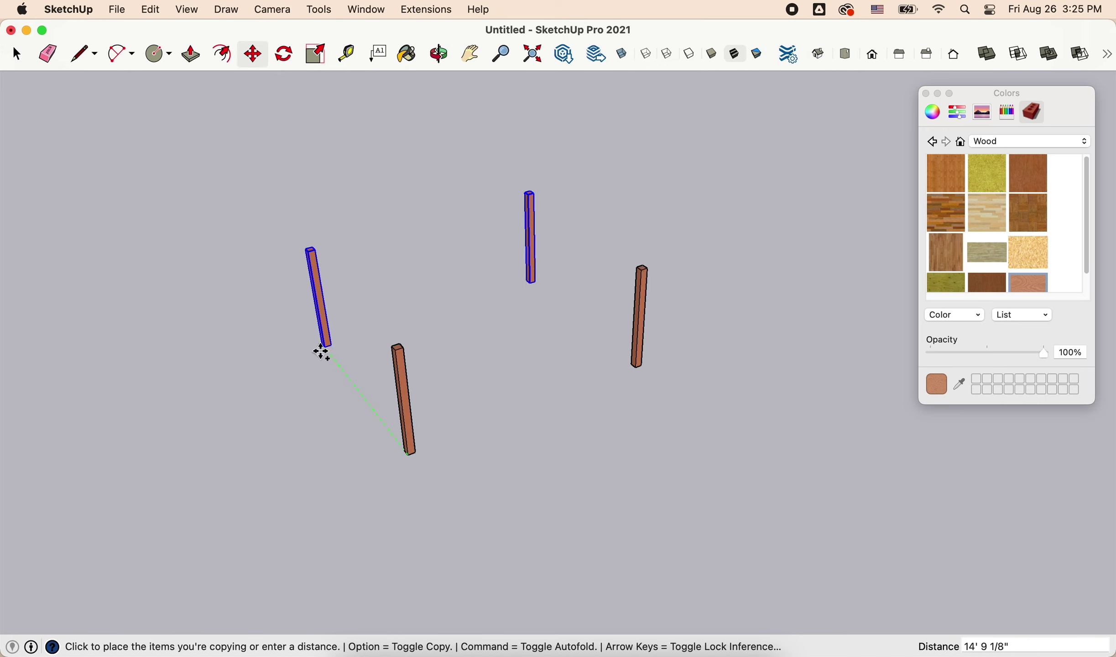
key(Escape)
scroll(345, 335, up, 1)
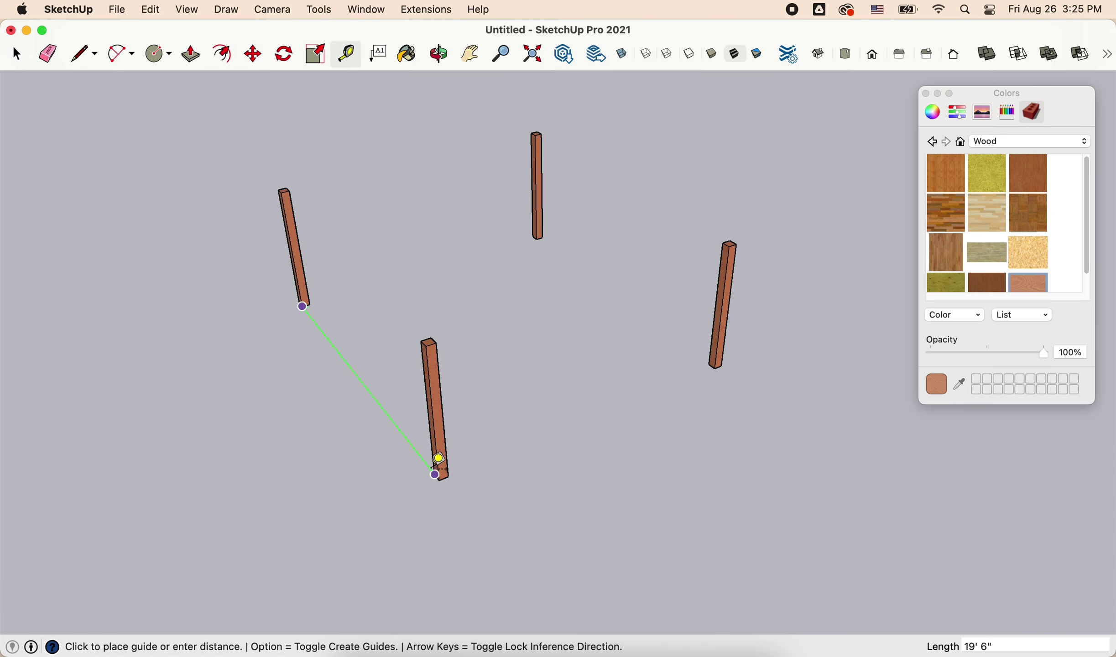
scroll(722, 365, up, 3)
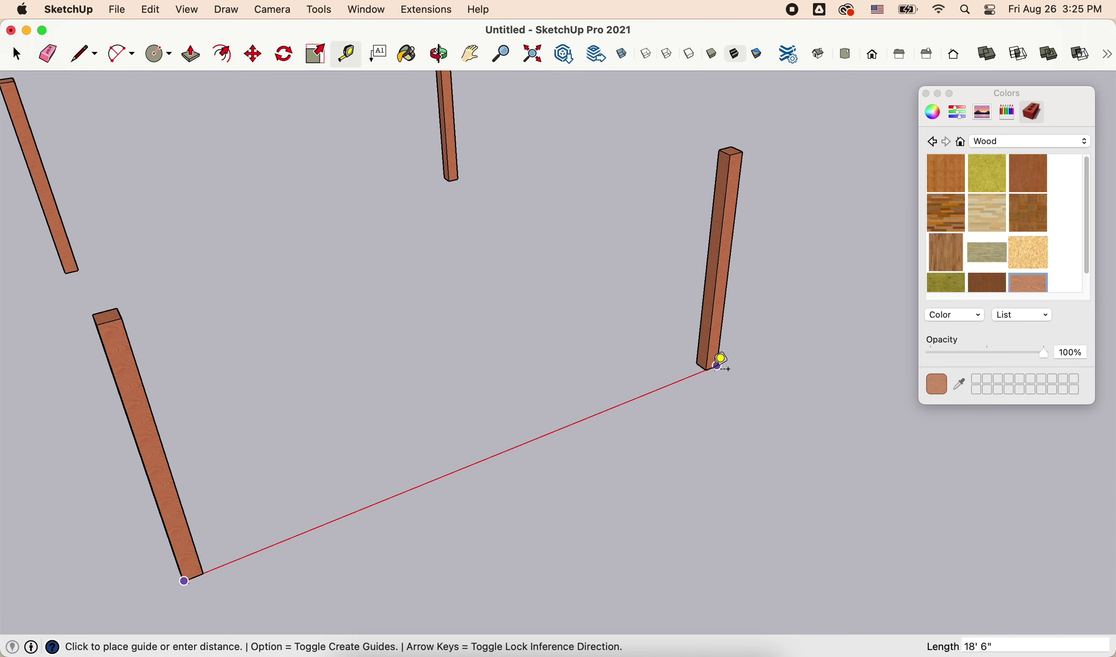
scroll(716, 360, down, 3)
key(space)
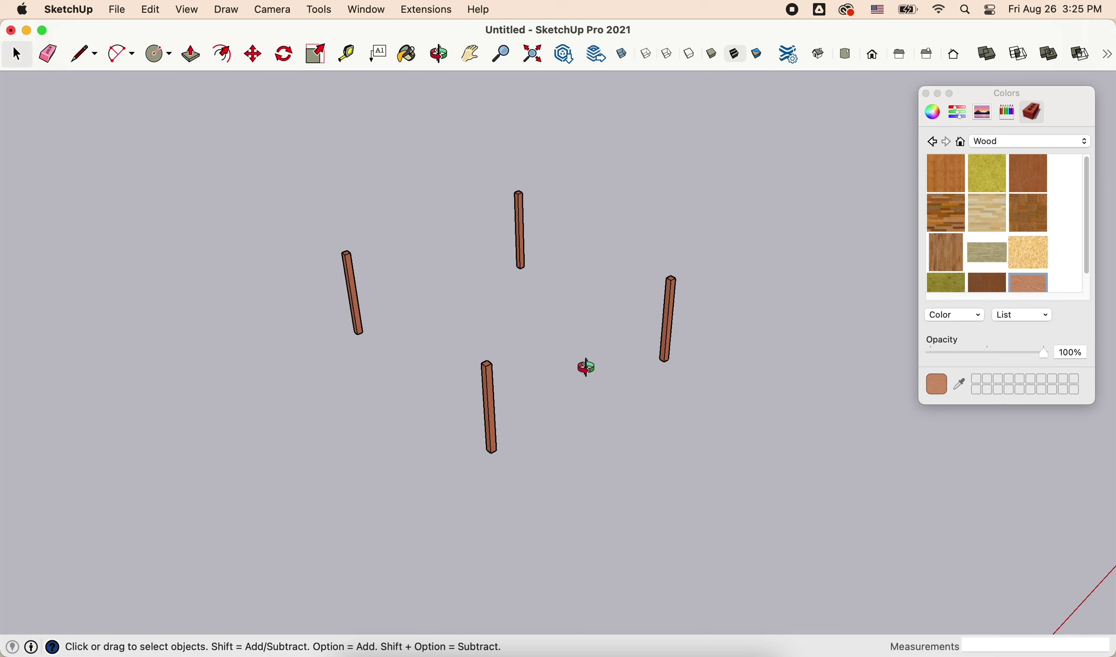
Step: Copy a post and rotate the copy to lie horizontal as a beam
click(489, 406)
middle_drag(488, 407, 532, 489)
key(m)
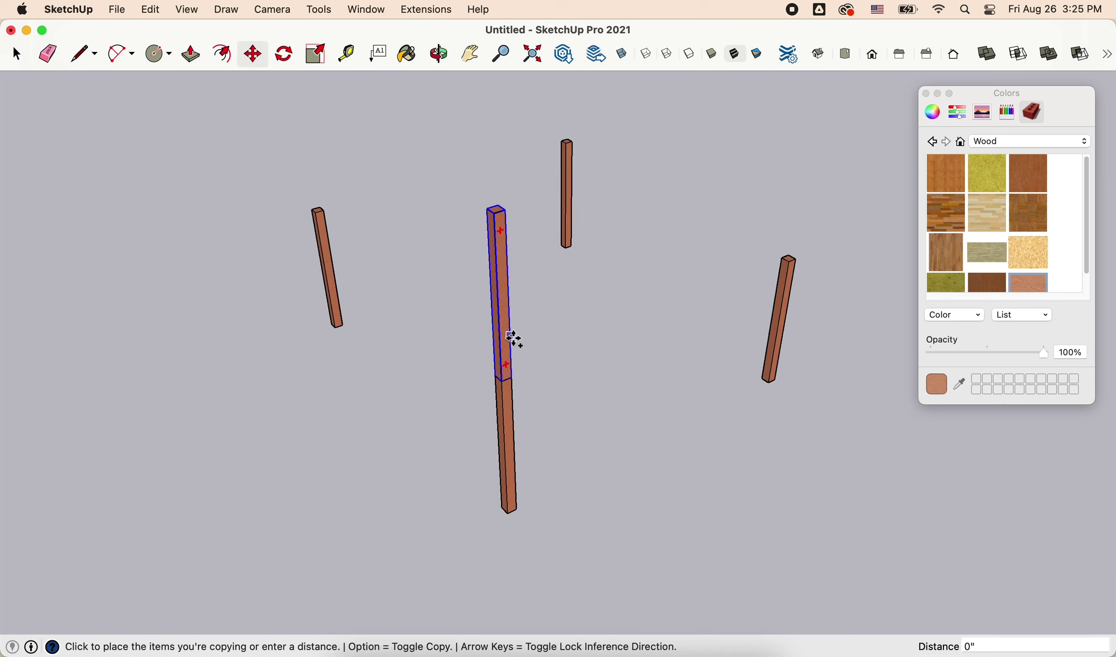
scroll(500, 381, up, 2)
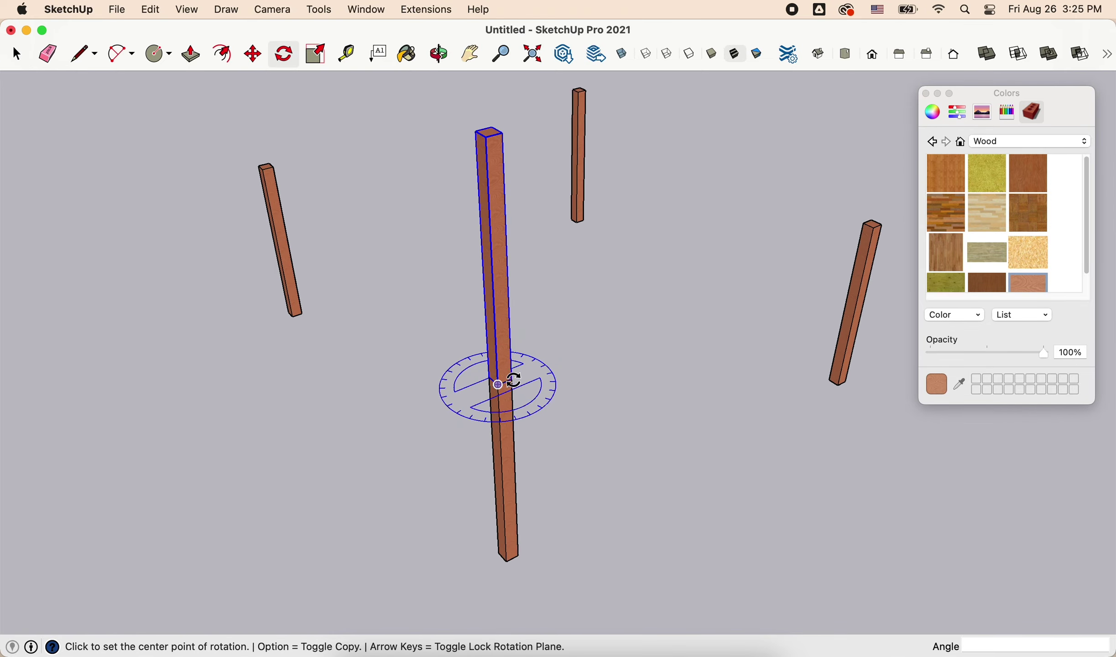
click(486, 137)
click(877, 231)
scroll(571, 321, down, 3)
scroll(386, 379, up, 3)
Step: Push/Pull the beam's end so it spans to the other post
key(m)
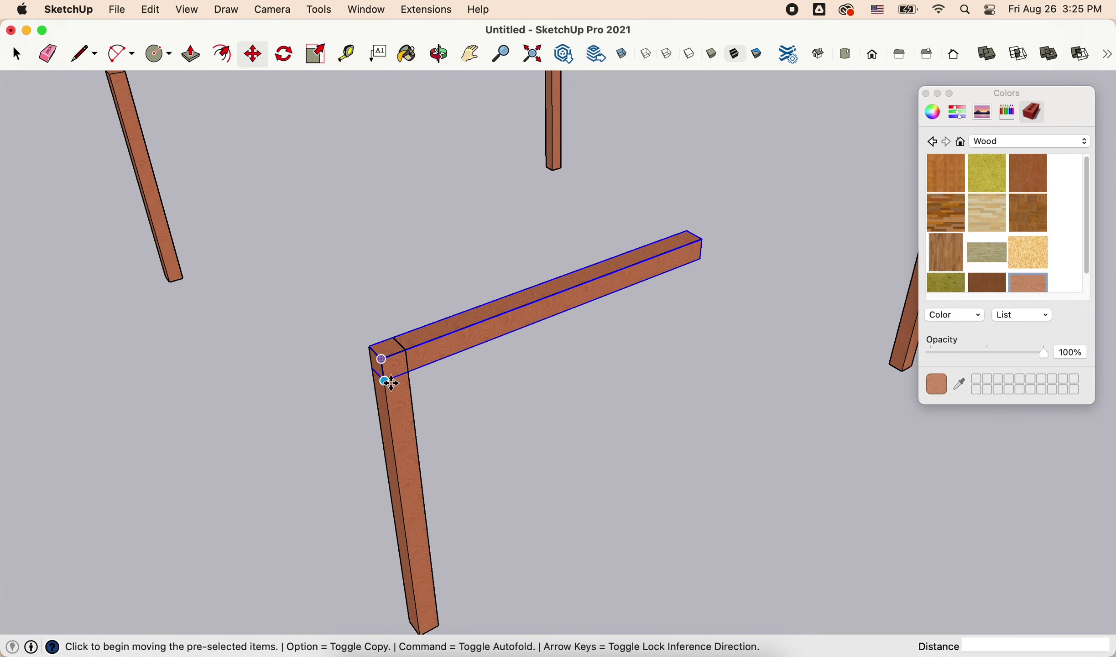
scroll(621, 336, down, 3)
middle_drag(620, 336, 401, 361)
key(space)
double_click(329, 251)
key(p)
click(449, 299)
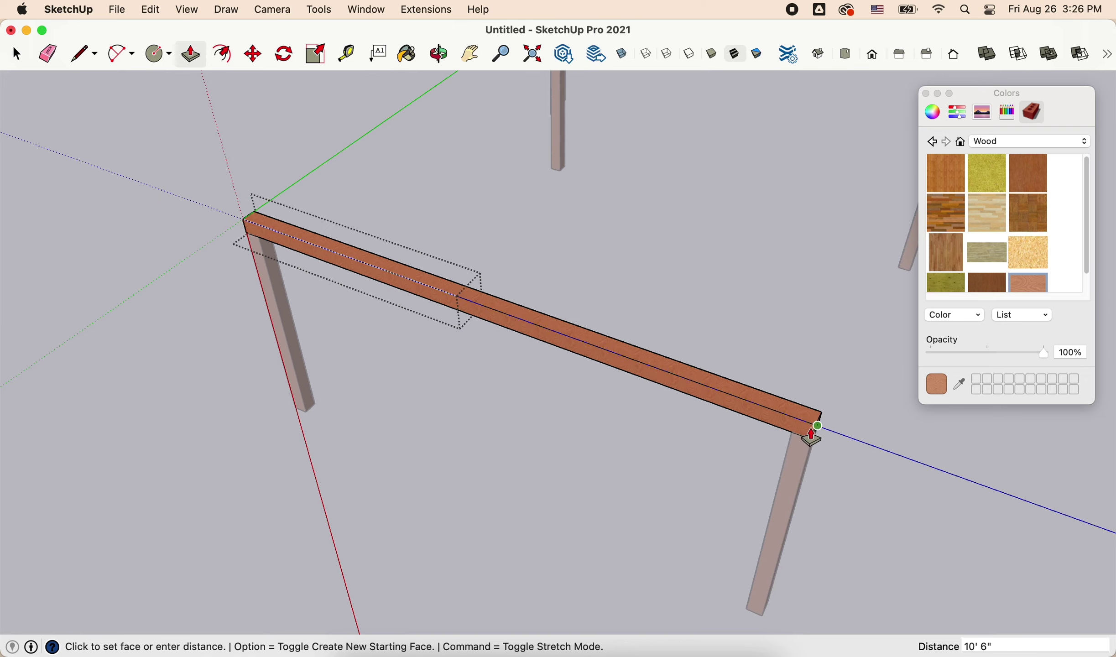
click(680, 402)
key(space)
mouse_move(680, 401)
middle_down()
mouse_move(625, 301)
mouse_move(347, 349)
mouse_move(740, 423)
mouse_move(602, 383)
middle_up()
scroll(599, 382, up, 2)
Step: Move the beam onto the tops of the posts
click(450, 411)
key(m)
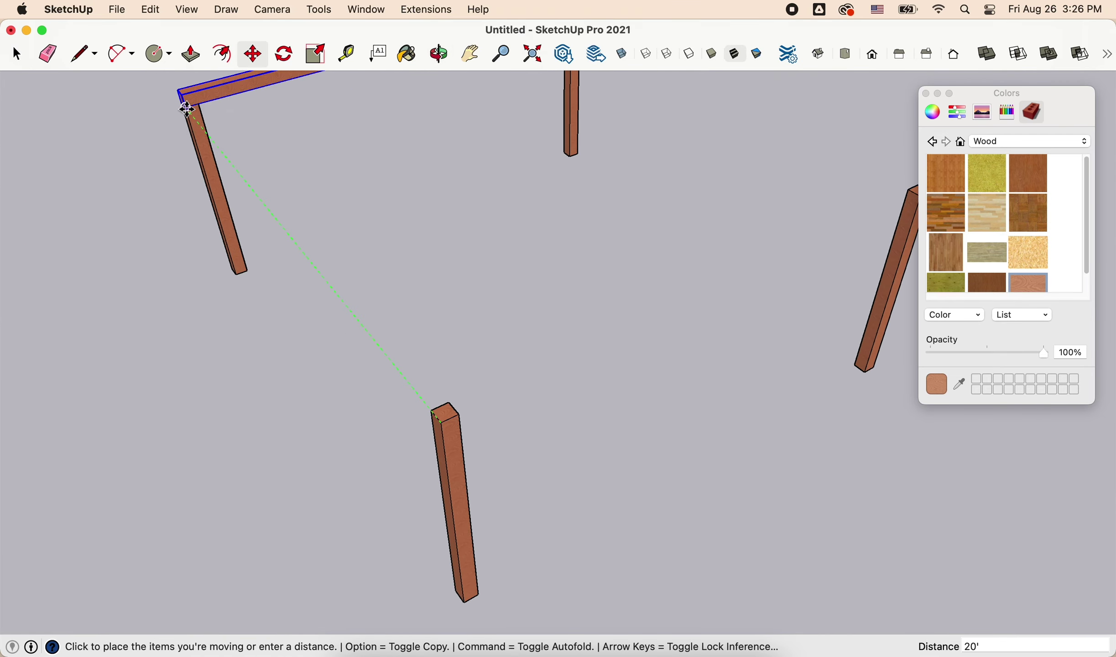
click(187, 110)
key(space)
scroll(350, 208, down, 3)
click(349, 209)
mouse_move(350, 209)
middle_down()
mouse_move(551, 269)
mouse_move(568, 351)
mouse_move(522, 318)
middle_up()
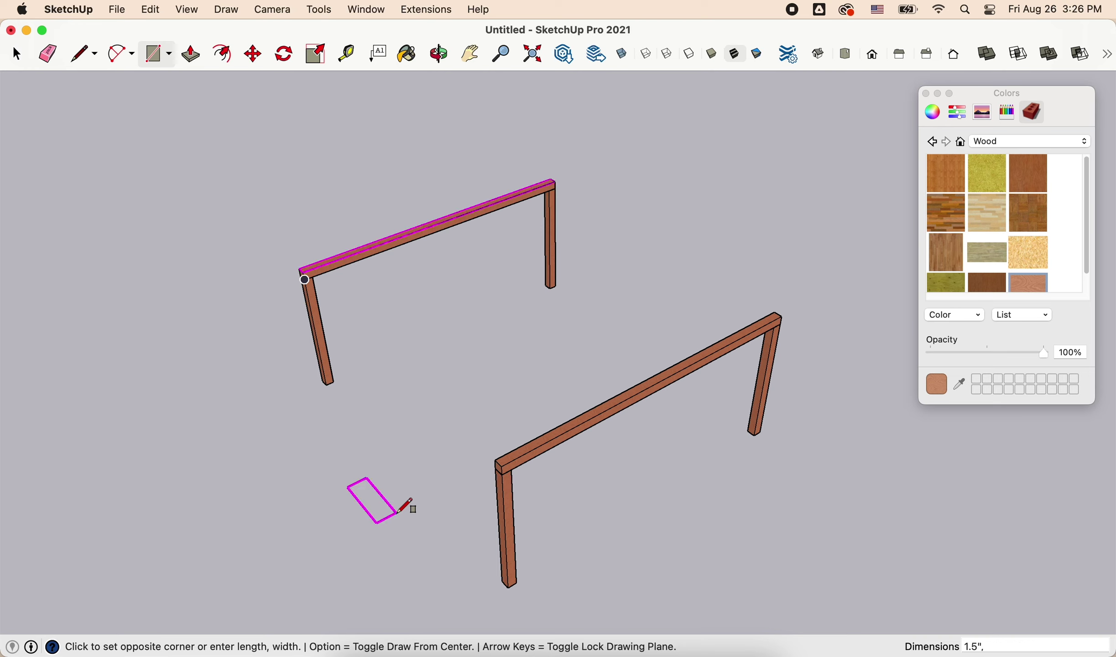
Step: Finish the small ground rectangle and Push/Pull it up into a tall board
click(399, 511)
key(space)
click(363, 479)
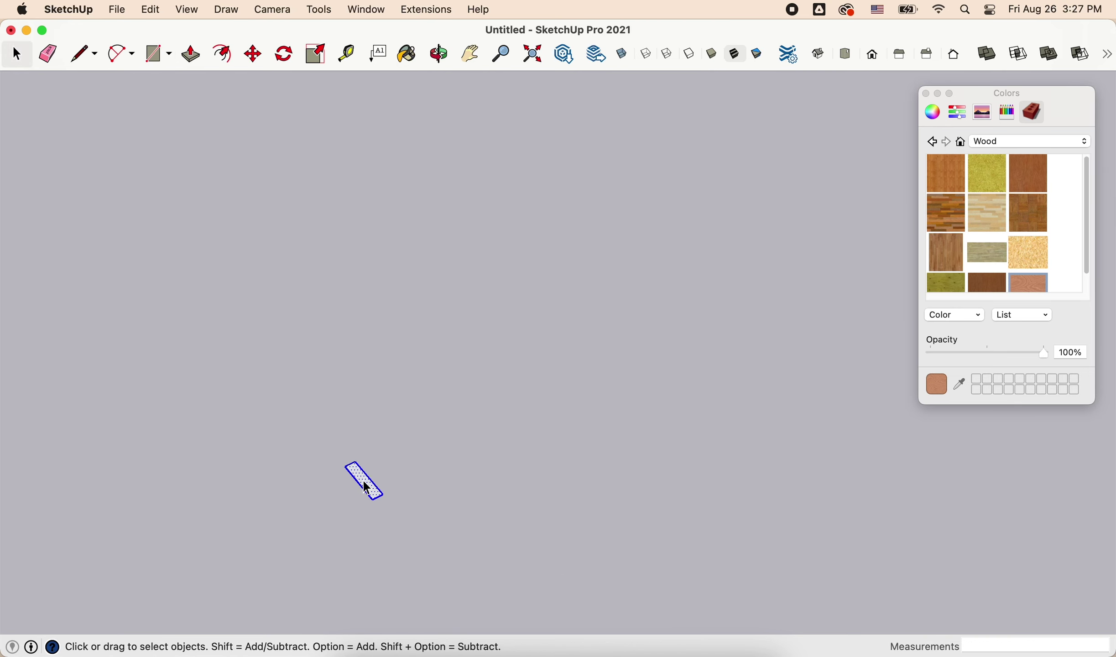
right_click(356, 475)
key(Escape)
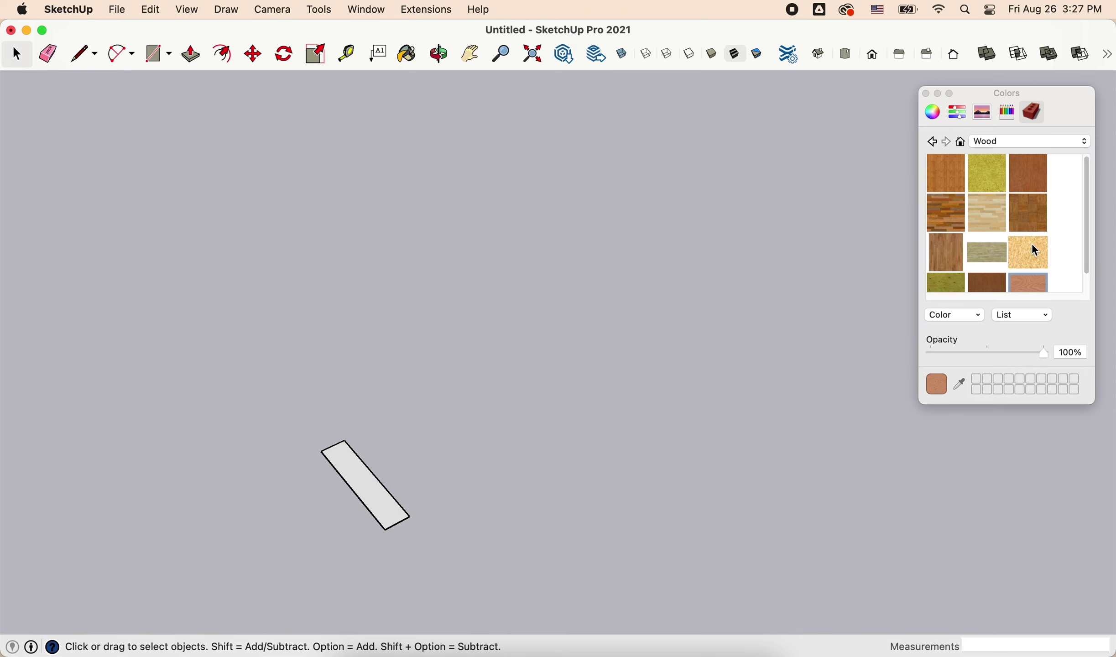
key(p)
click(360, 506)
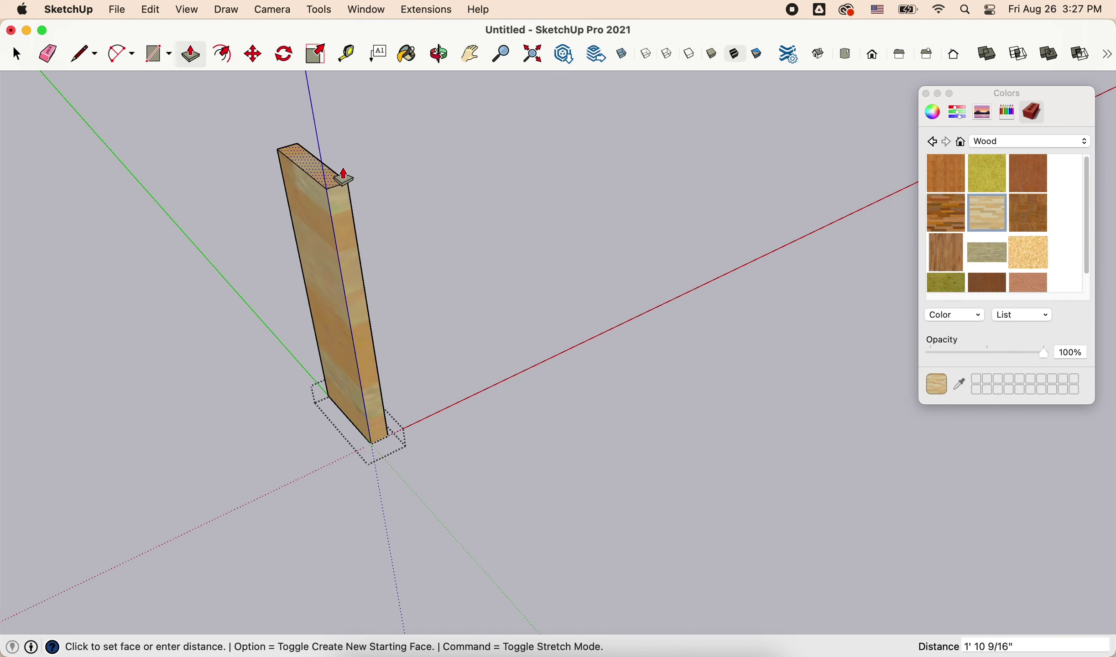
click(370, 141)
key(space)
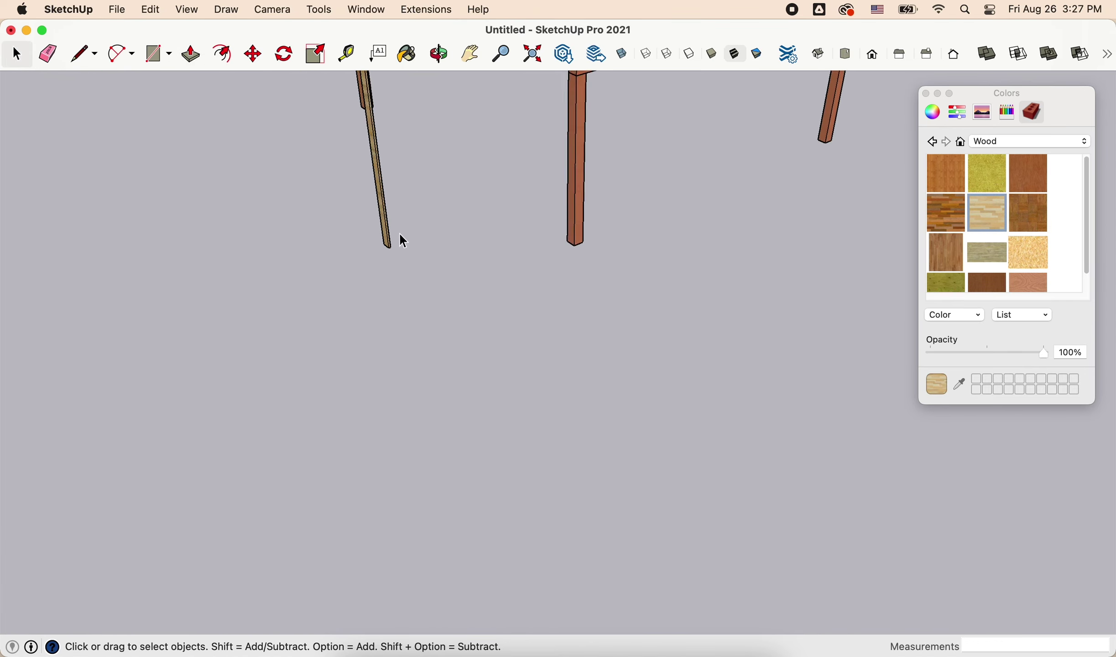
middle_drag(399, 236, 411, 366)
scroll(411, 366, up, 5)
Step: Move the tall board to the corner where beam meets post
key(t)
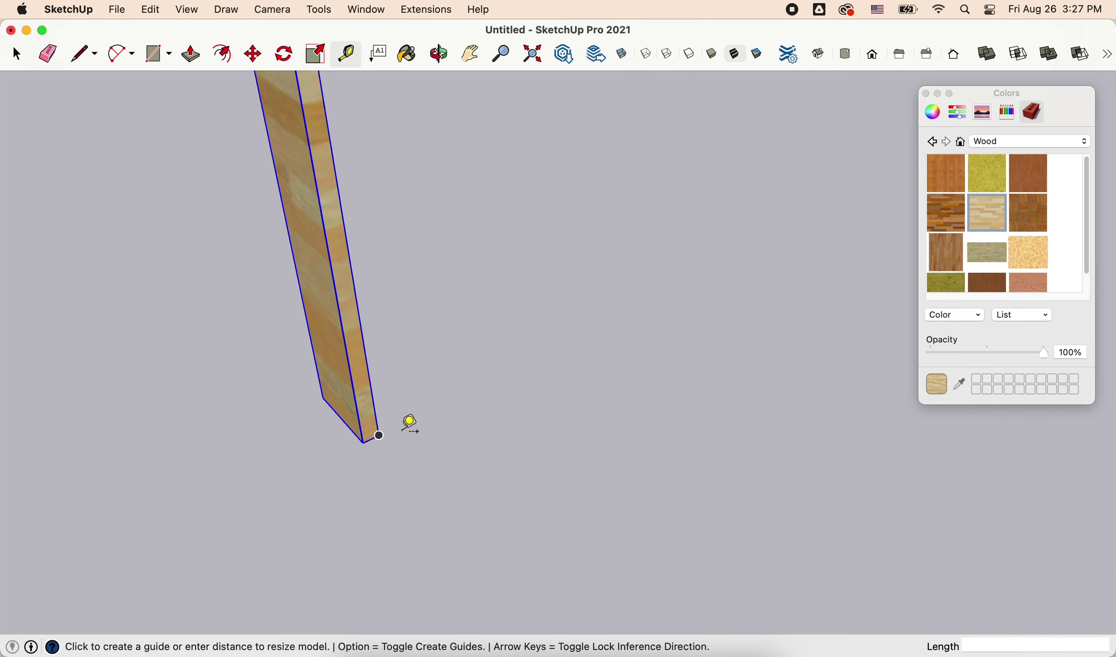
key(space)
scroll(410, 402, down, 5)
key(m)
click(434, 398)
scroll(650, 300, up, 2)
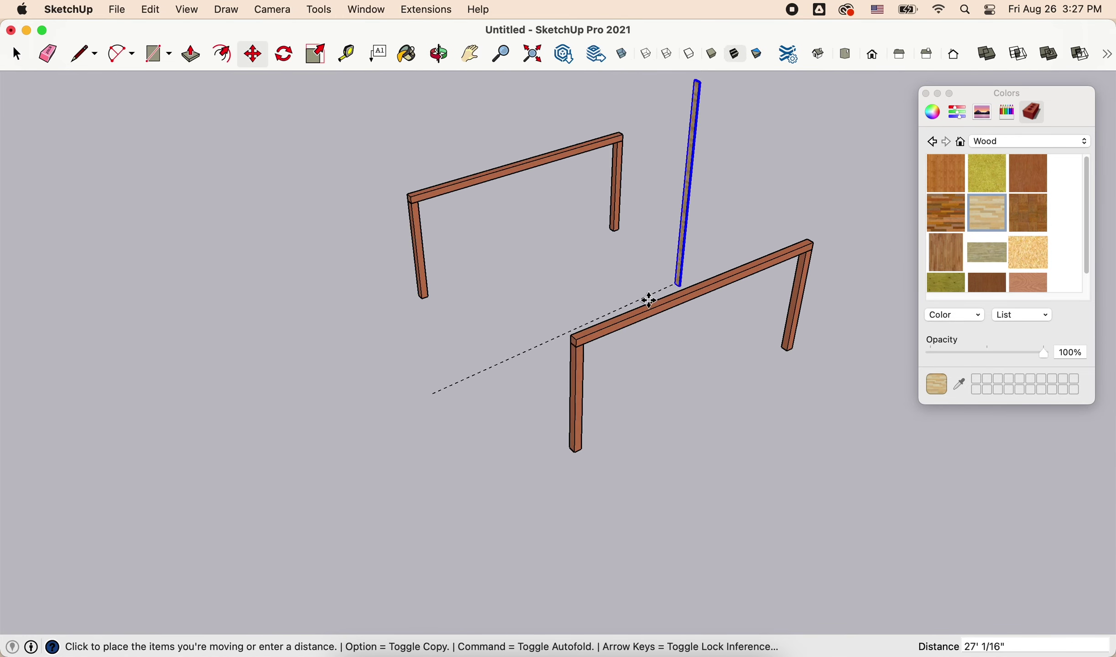
click(568, 346)
scroll(573, 356, up, 3)
Step: Push/Pull both beam ends outward past the posts
key(space)
scroll(570, 328, down, 2)
scroll(548, 335, up, 4)
key(p)
click(543, 338)
scroll(449, 373, down, 3)
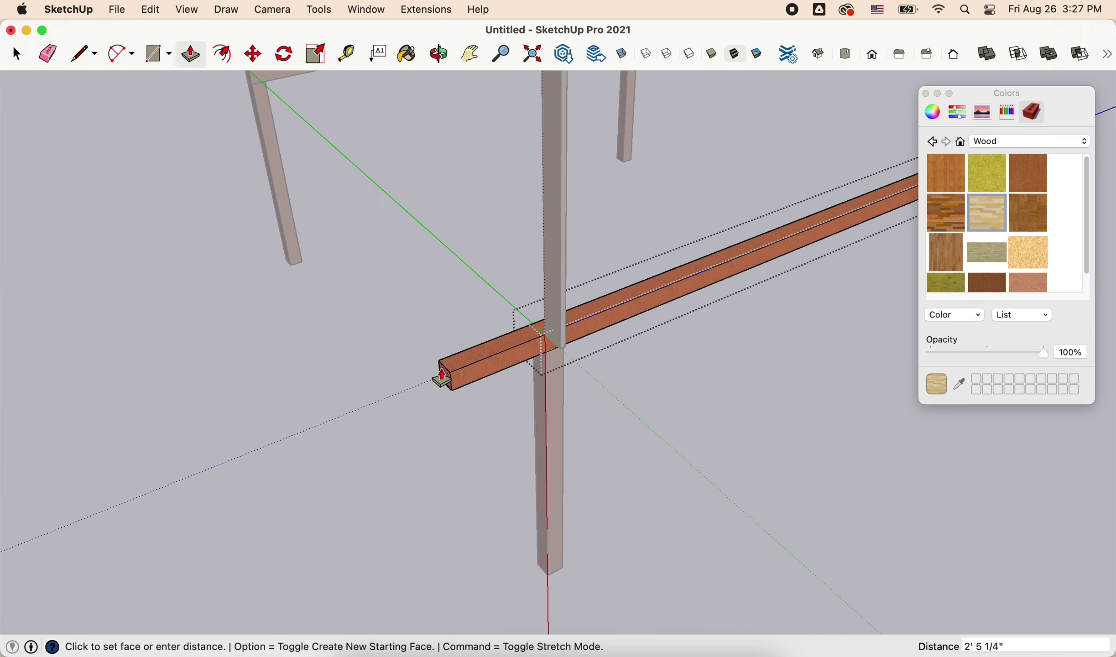
click(364, 287)
key(space)
scroll(292, 132, up, 4)
click(251, 147)
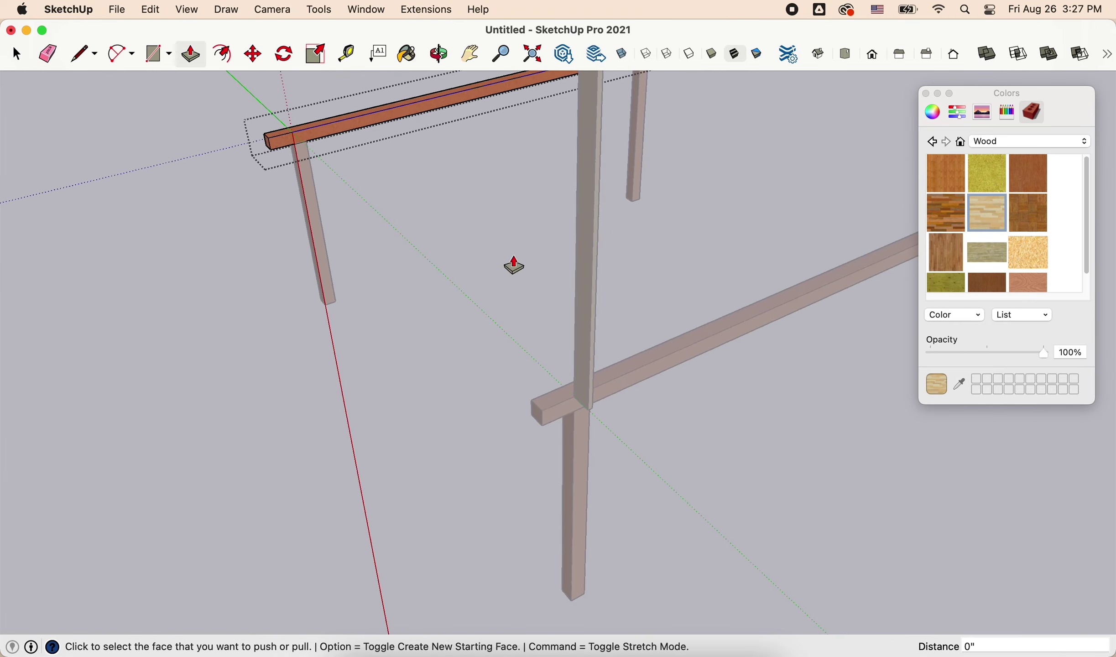
key(space)
scroll(564, 402, up, 2)
Step: Rotate the board 90° so it lies flat across the beam
click(564, 402)
click(564, 439)
click(543, 337)
key(space)
scroll(291, 152, down, 3)
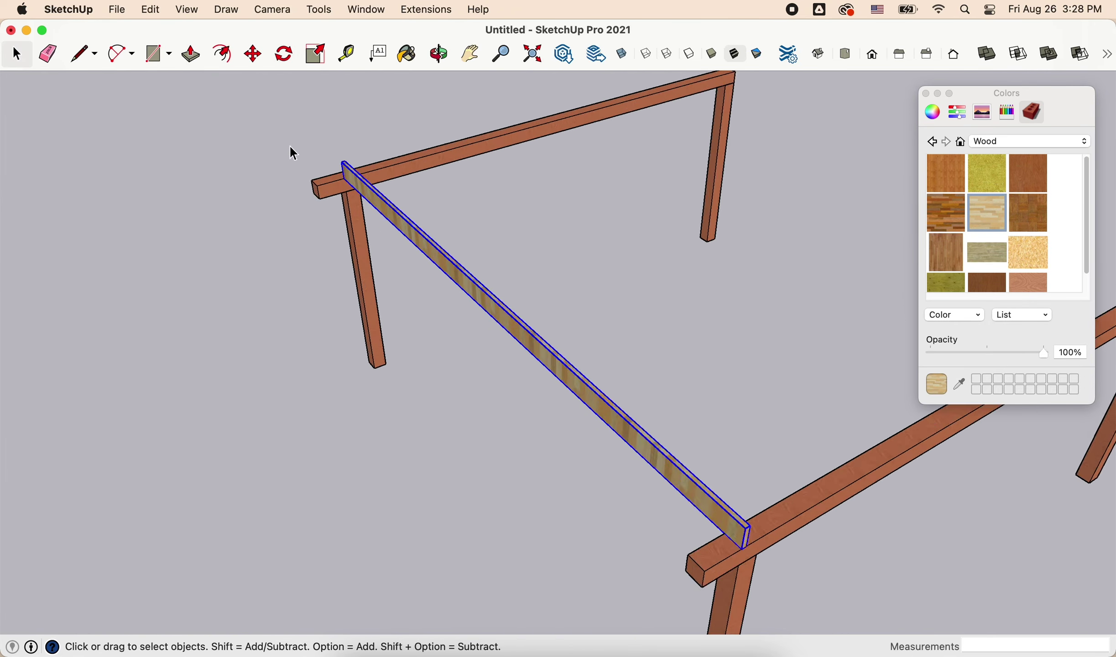
scroll(633, 264, up, 3)
scroll(669, 366, up, 3)
Step: Stretch the board with Push/Pull across to the far beam
key(p)
click(670, 368)
click(606, 452)
key(space)
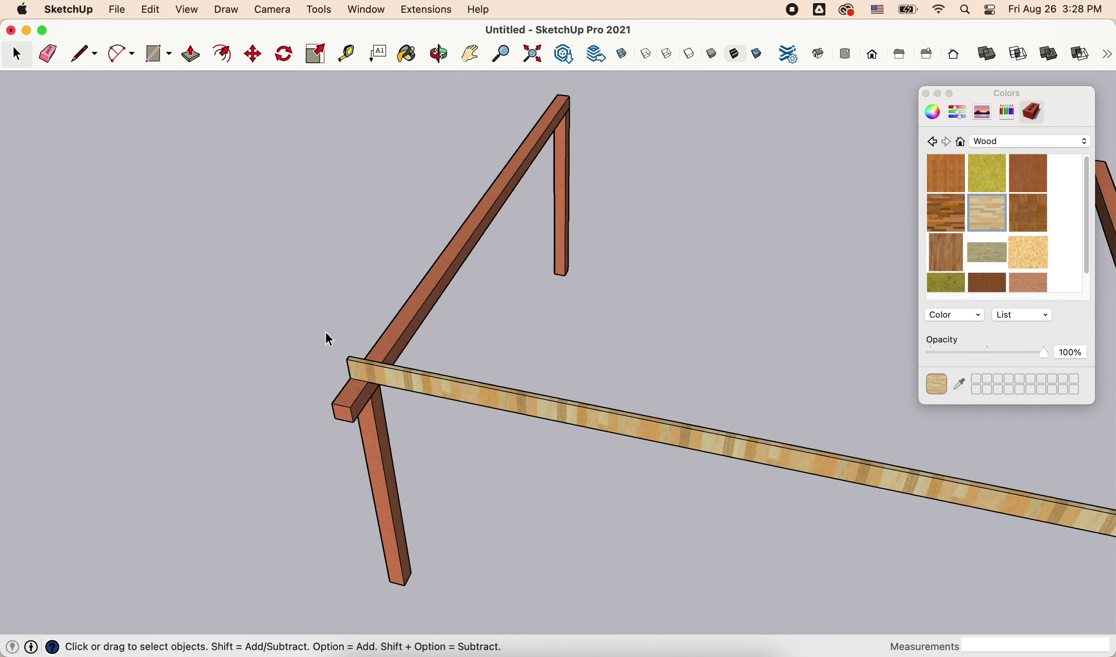
scroll(327, 336, down, 3)
scroll(609, 485, down, 2)
shift+middle_drag(733, 463, 653, 461)
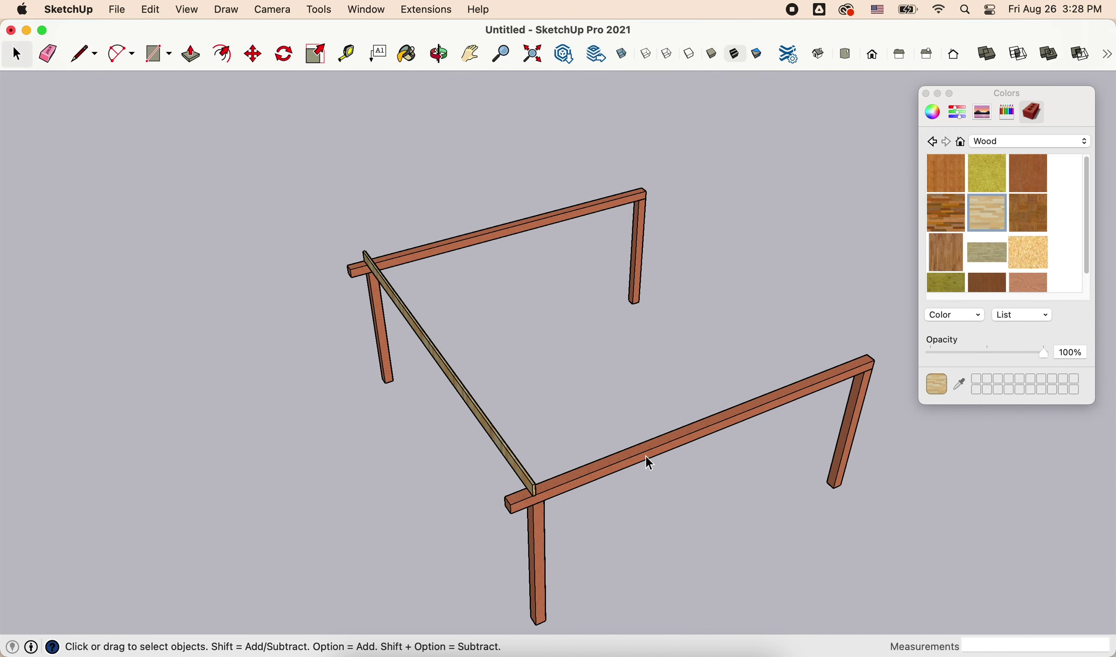
scroll(645, 456, down, 1)
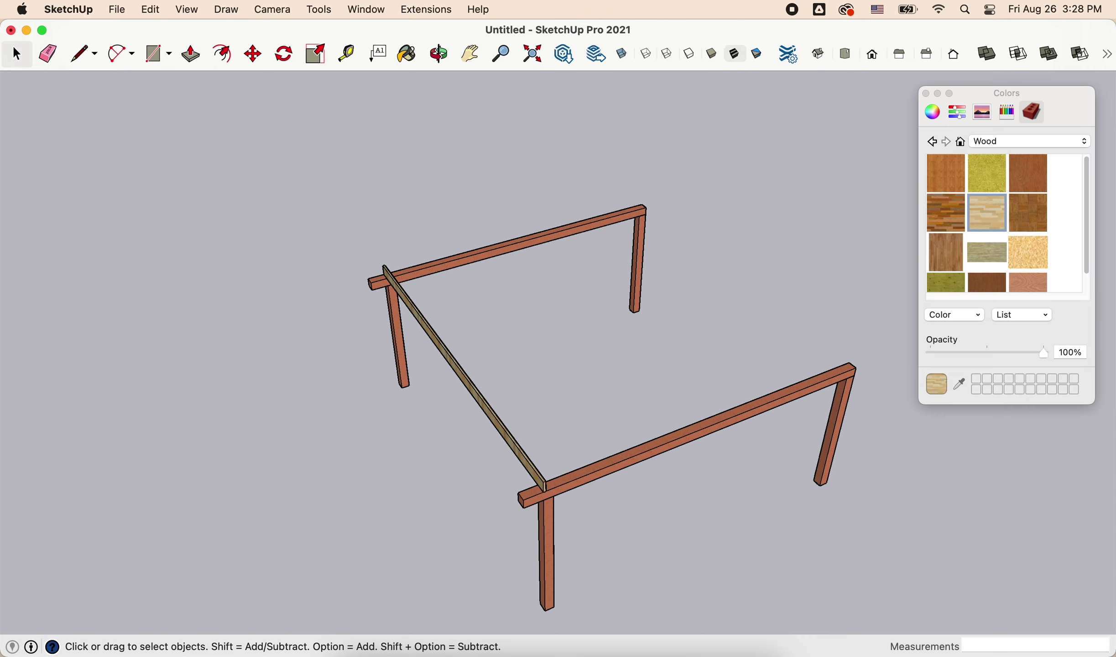
Step: Copy the rafter 16" along the beam and array it into 12 evenly spaced copies (x12)
click(508, 426)
scroll(593, 465, up, 2)
middle_drag(603, 463, 499, 429)
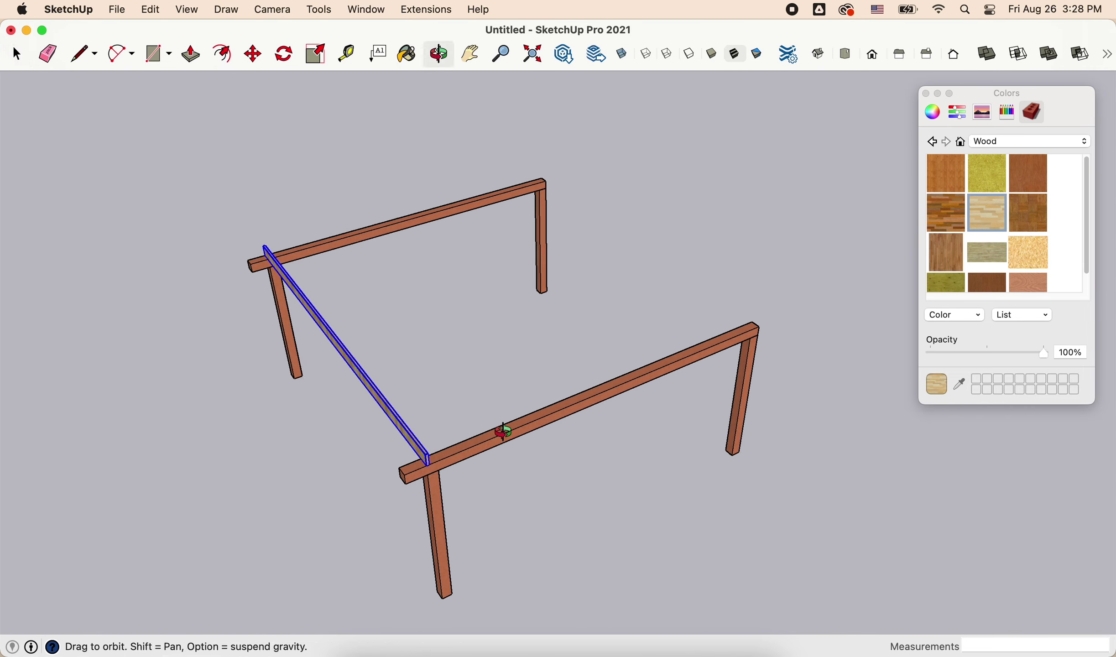
scroll(431, 448, up, 5)
key(m)
click(424, 452)
key(alt)
scroll(479, 429, up, 1)
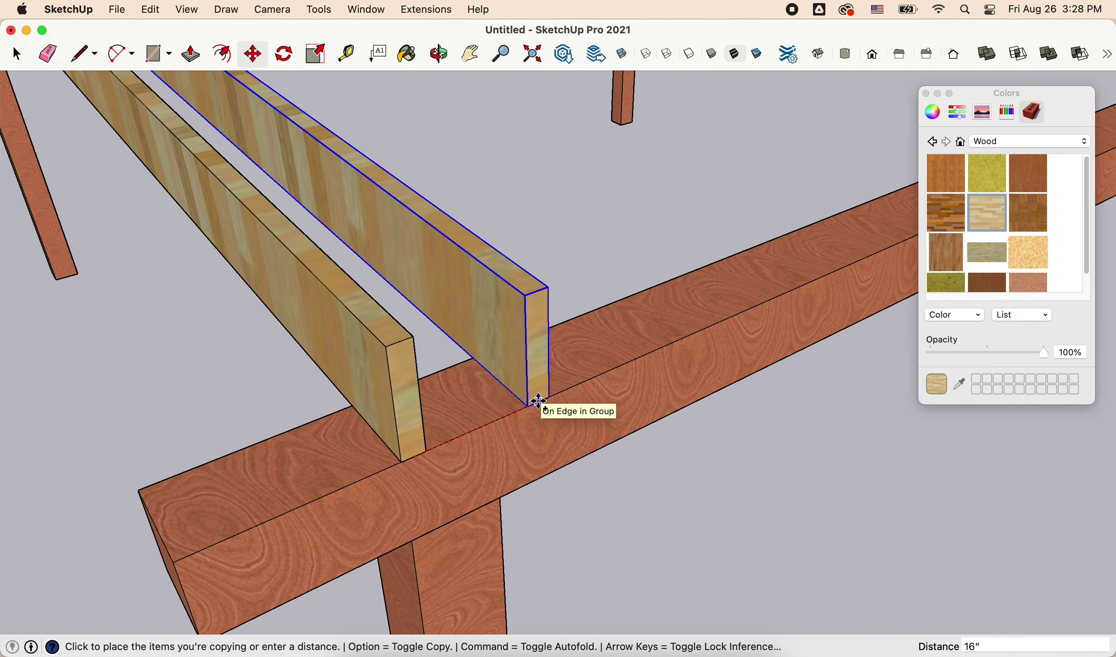
click(539, 402)
text(x12)
key(Return)
scroll(561, 387, down, 5)
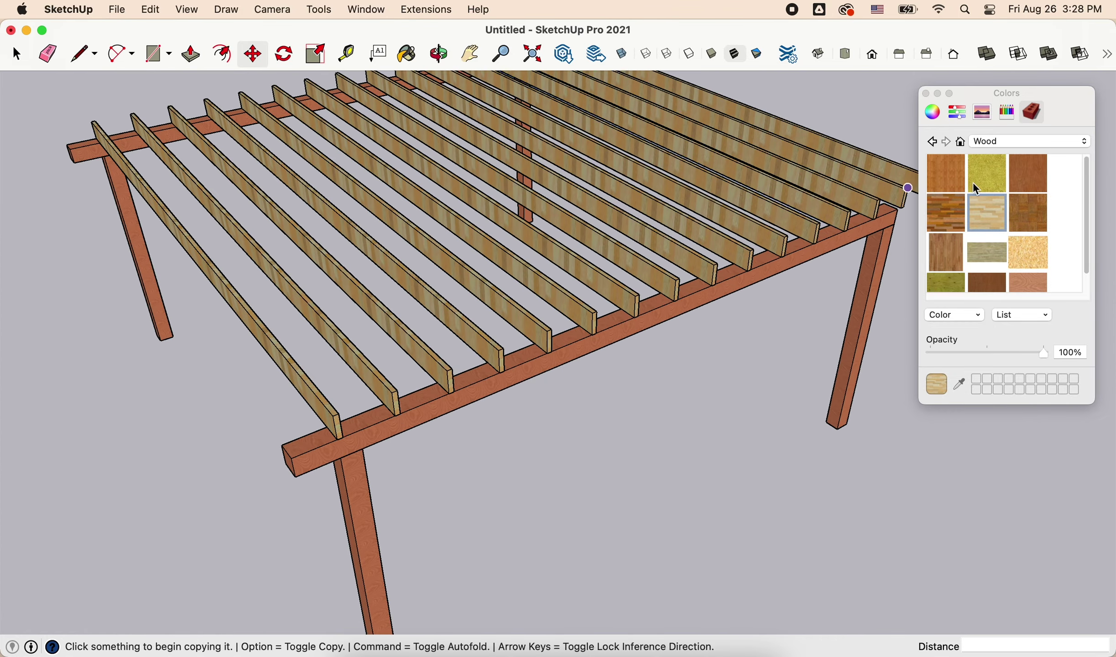
scroll(583, 322, up, 5)
Step: Review the rafter row and begin drawing a new ground rectangle
key(space)
key(m)
click(570, 423)
scroll(592, 400, down, 5)
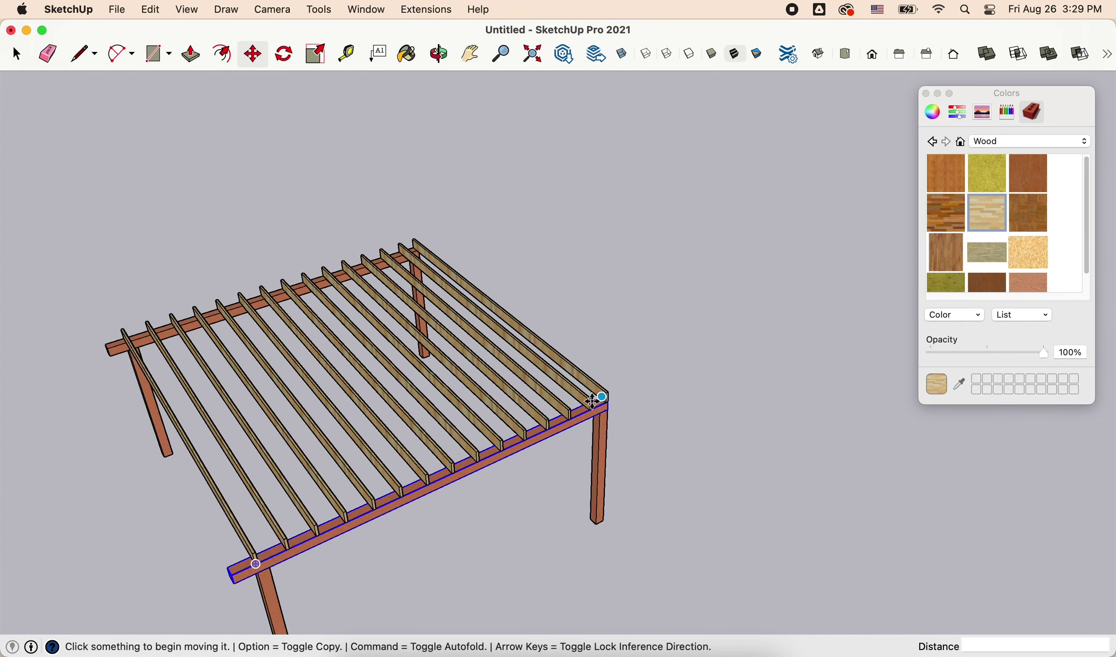
mouse_move(592, 401)
middle_down()
mouse_move(569, 362)
mouse_move(536, 399)
middle_up()
key(space)
key(r)
scroll(628, 472, up, 3)
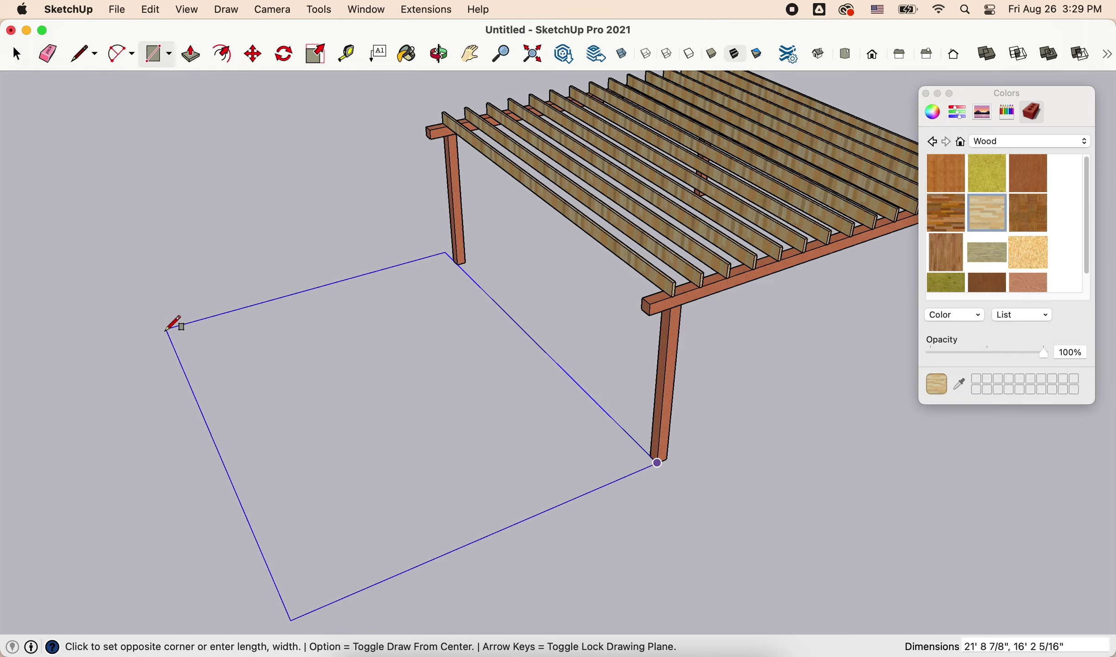
Step: Complete the ground rectangle beside the carport and Push/Pull it into a tall box
scroll(168, 329, down, 1)
scroll(466, 456, up, 1)
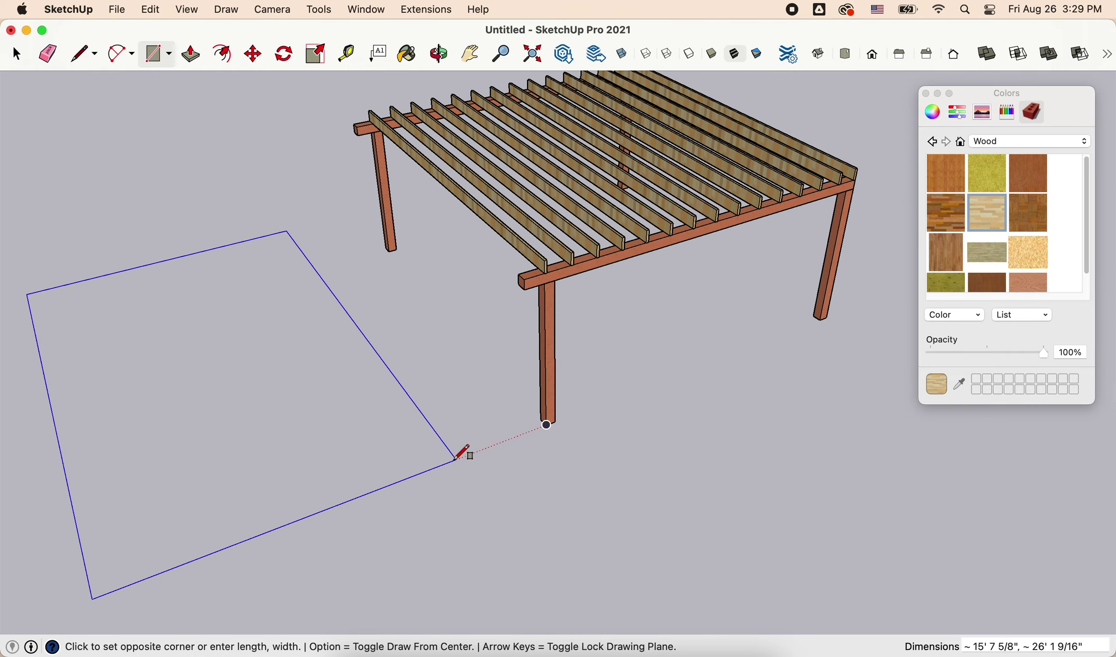
click(455, 459)
key(space)
key(p)
click(391, 438)
click(282, 269)
key(space)
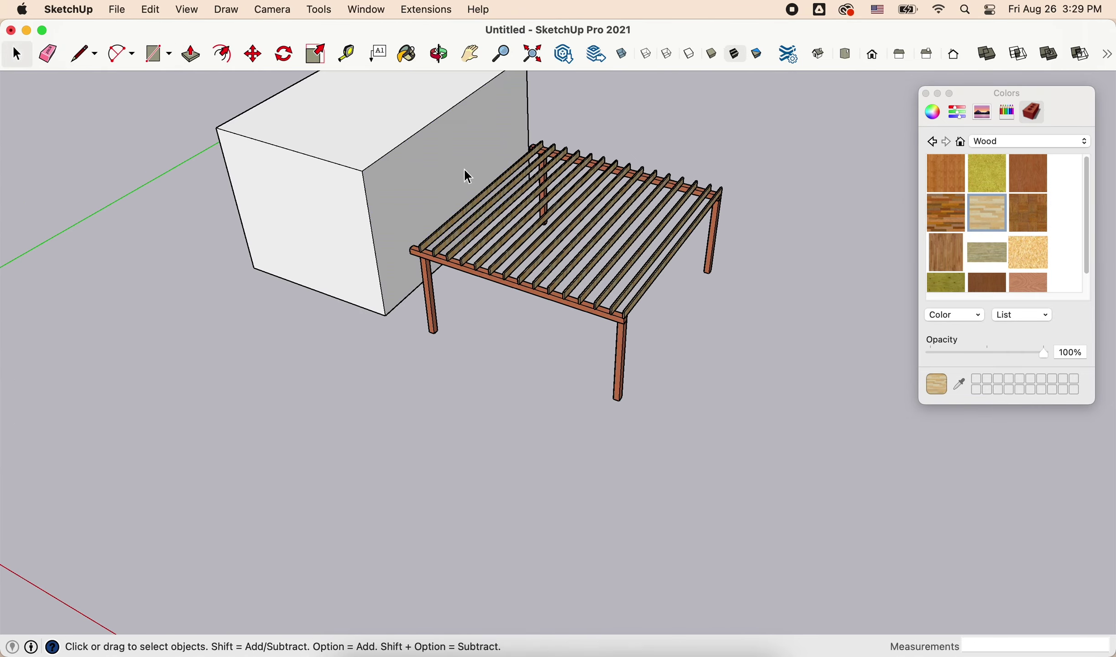
middle_drag(465, 176, 660, 296)
Step: Draw a line at the box corner and delete the box's top face
key(l)
click(387, 373)
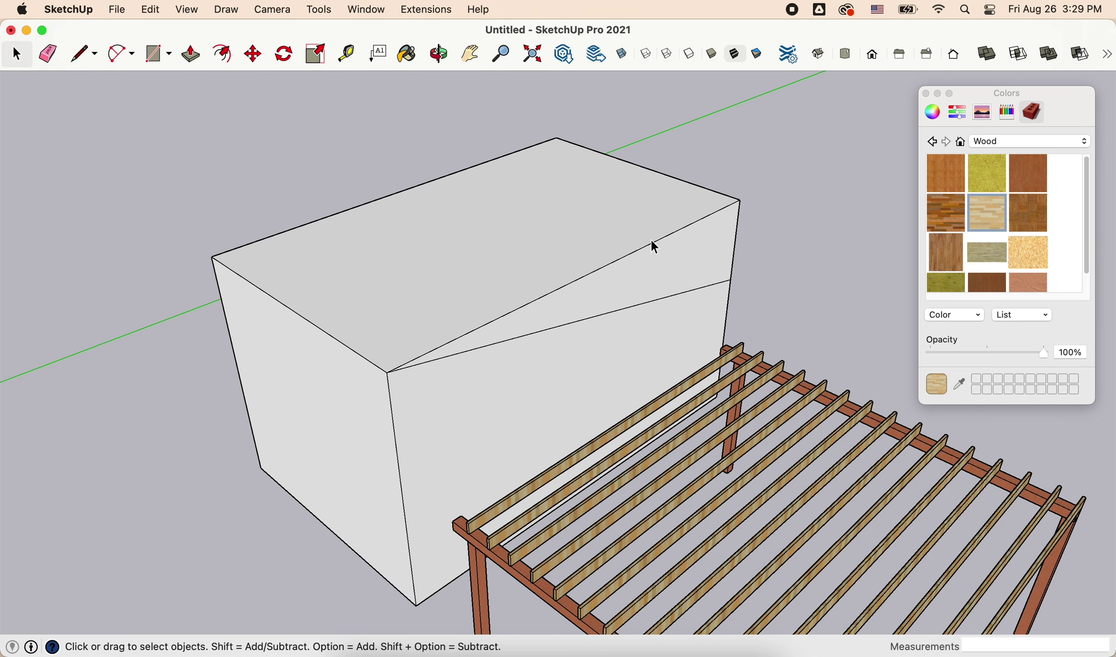
click(585, 250)
key(Delete)
middle_drag(614, 264, 584, 320)
click(585, 322)
Step: Move the side line to the box corner and draw lines closing the top
key(m)
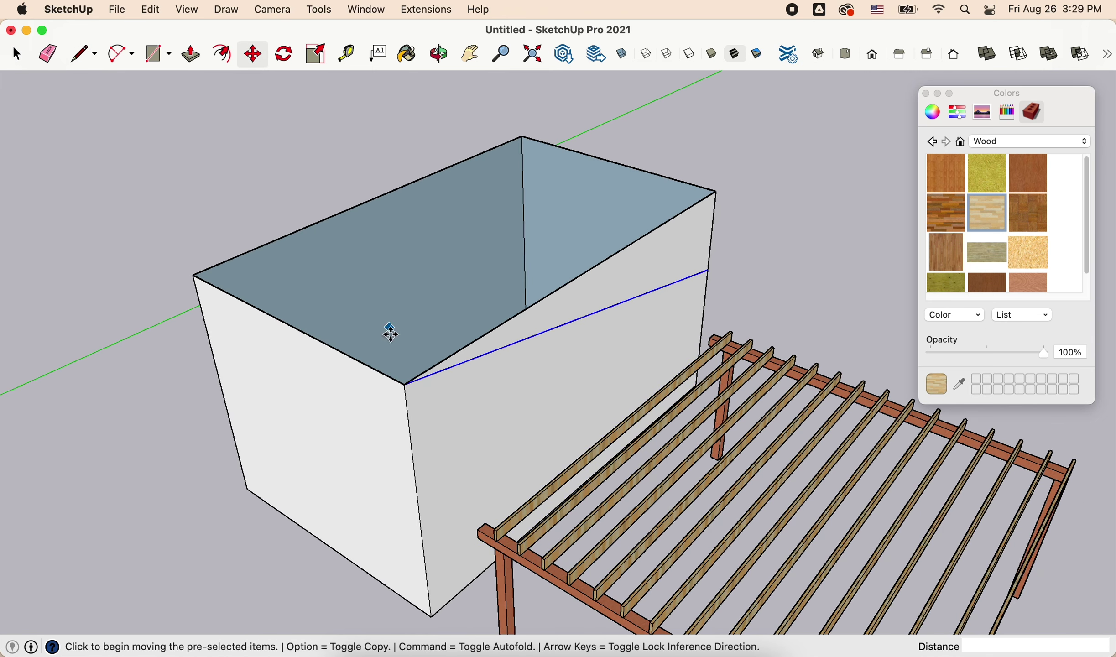
click(391, 333)
key(alt)
click(194, 276)
click(16, 54)
key(l)
click(325, 230)
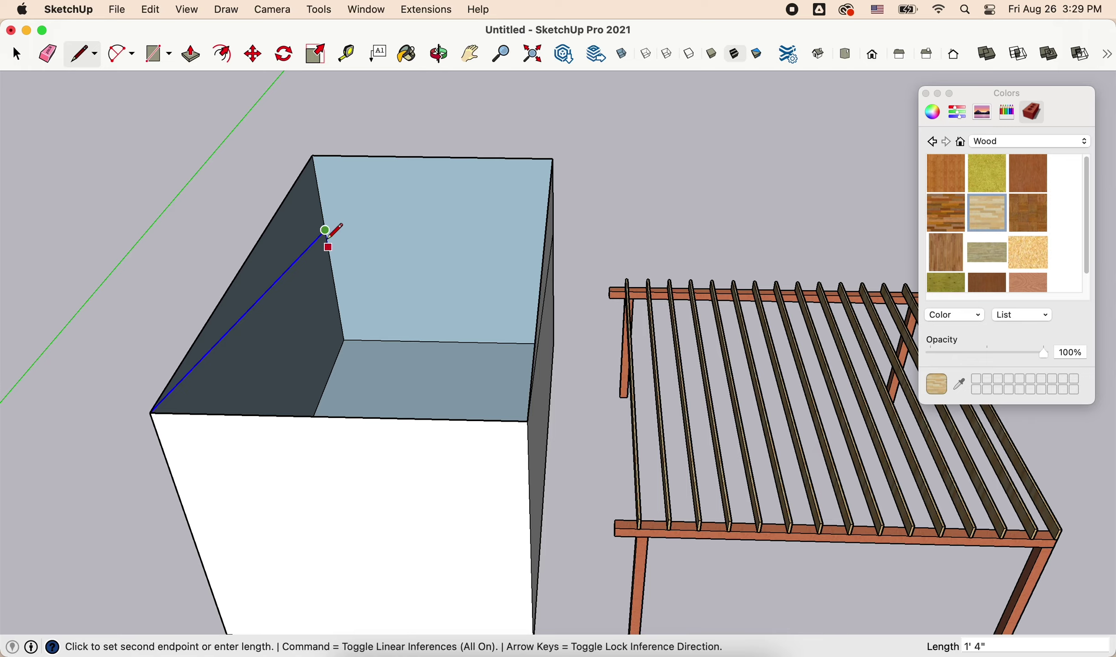
key(space)
mouse_move(325, 230)
middle_down()
mouse_move(528, 282)
mouse_move(644, 288)
mouse_move(771, 429)
mouse_move(402, 524)
middle_up()
Step: Push/Pull the front pergola legs up 2 feet
key(super+z)
scroll(767, 421, down, 5)
scroll(719, 432, up, 3)
scroll(402, 524, up, 3)
key(t)
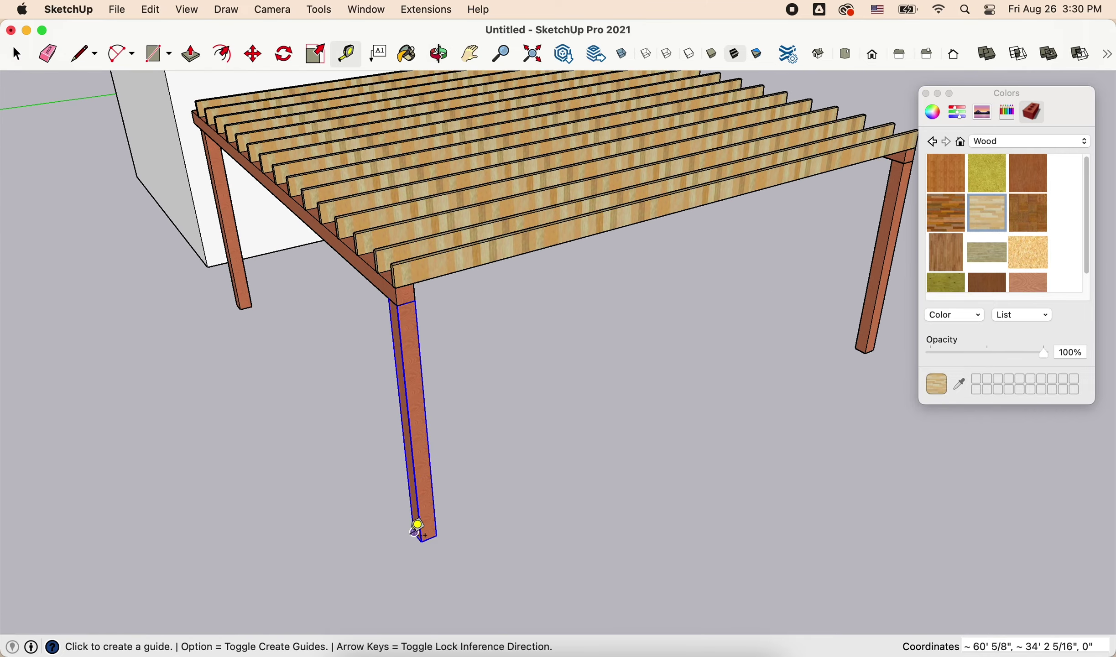
key(space)
key(p)
click(412, 216)
scroll(412, 217, down, 3)
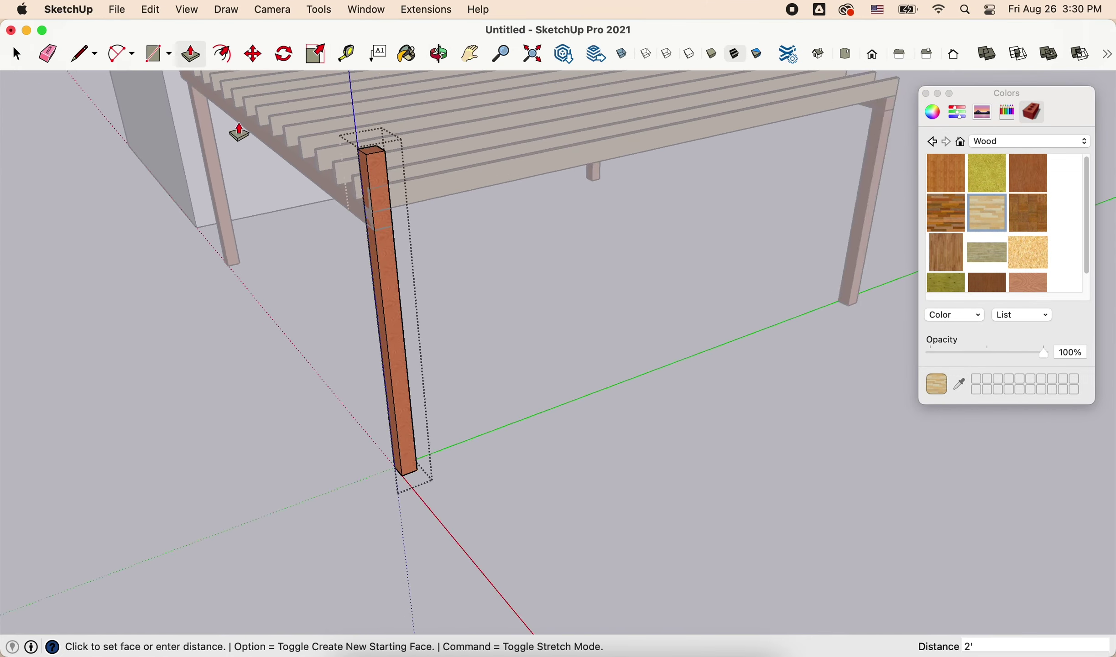
click(331, 232)
key(space)
double_click(330, 233)
scroll(404, 219, down, 5)
key(p)
scroll(506, 251, up, 5)
key(Escape)
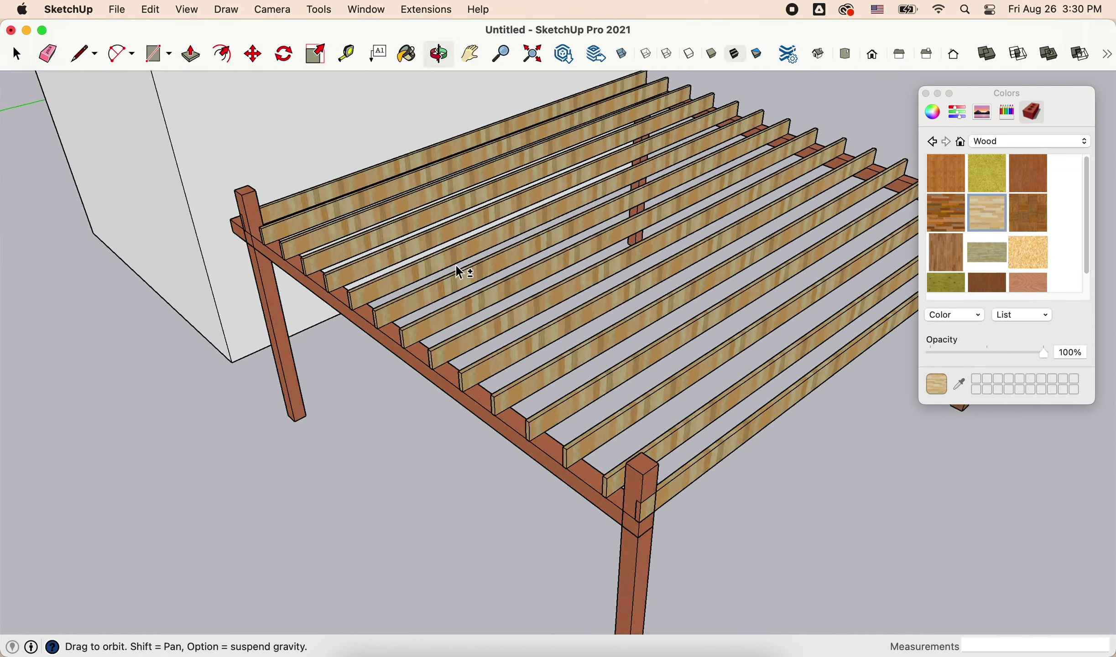
Step: Move the front side beam up so it sits above the rafters
middle_drag(456, 269, 725, 328)
key(space)
click(543, 455)
key(m)
click(516, 348)
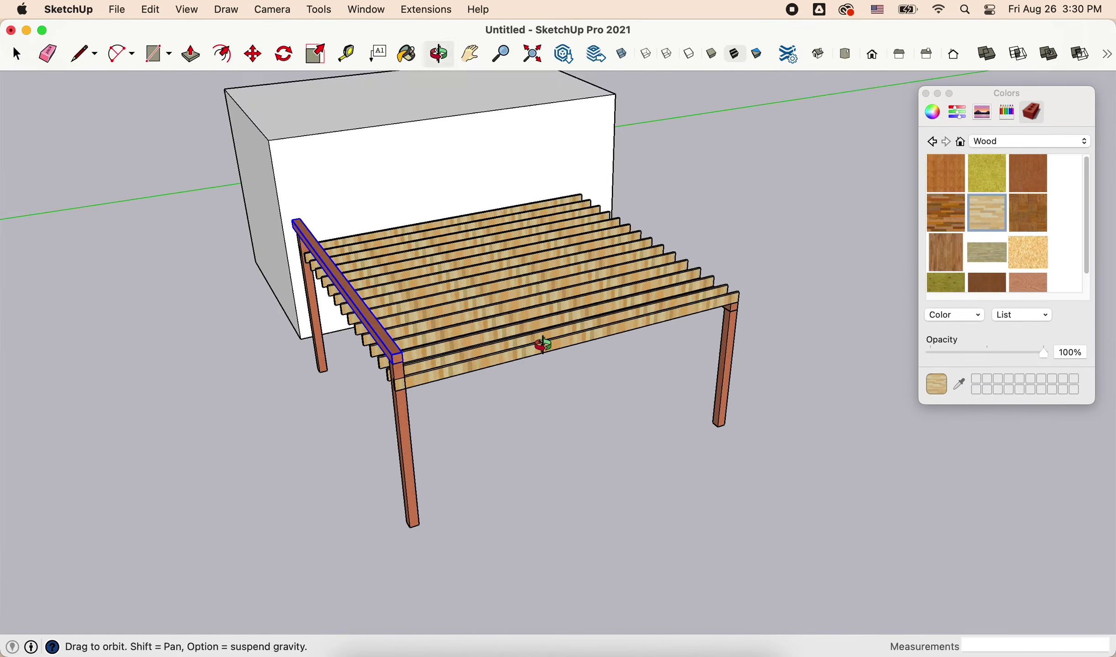
mouse_move(516, 348)
middle_down()
mouse_move(537, 338)
mouse_move(395, 384)
mouse_move(624, 323)
mouse_move(660, 368)
middle_up()
key(space)
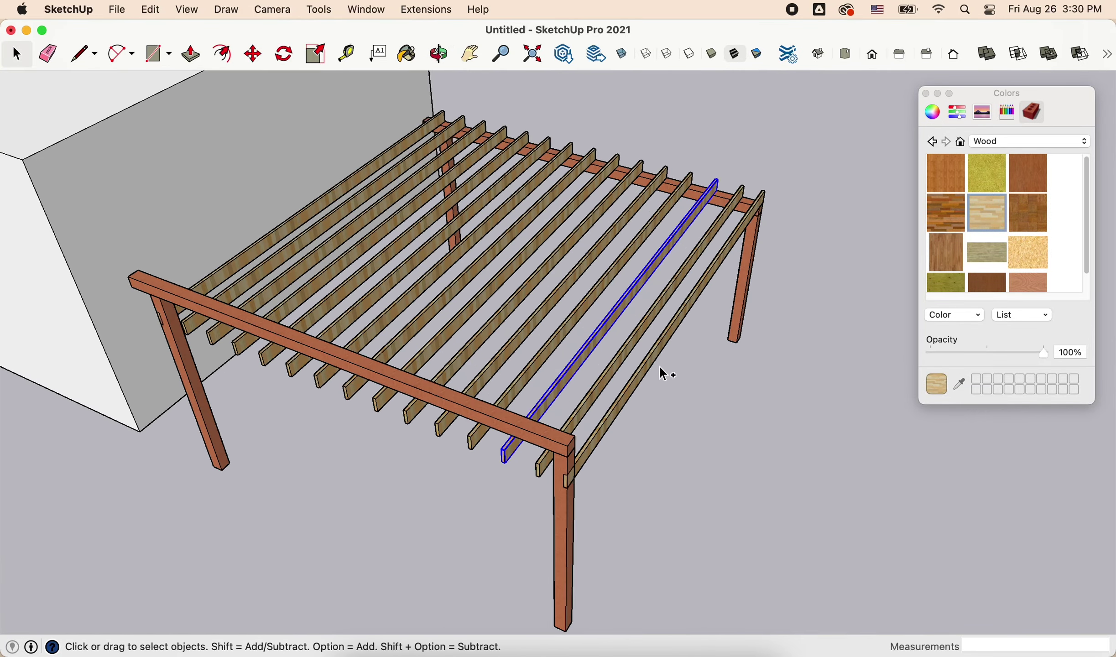
Step: Select all the rafters together and orbit to look down on the pergola
drag(661, 369, 277, 232)
right_click(129, 286)
click(128, 325)
click(162, 414)
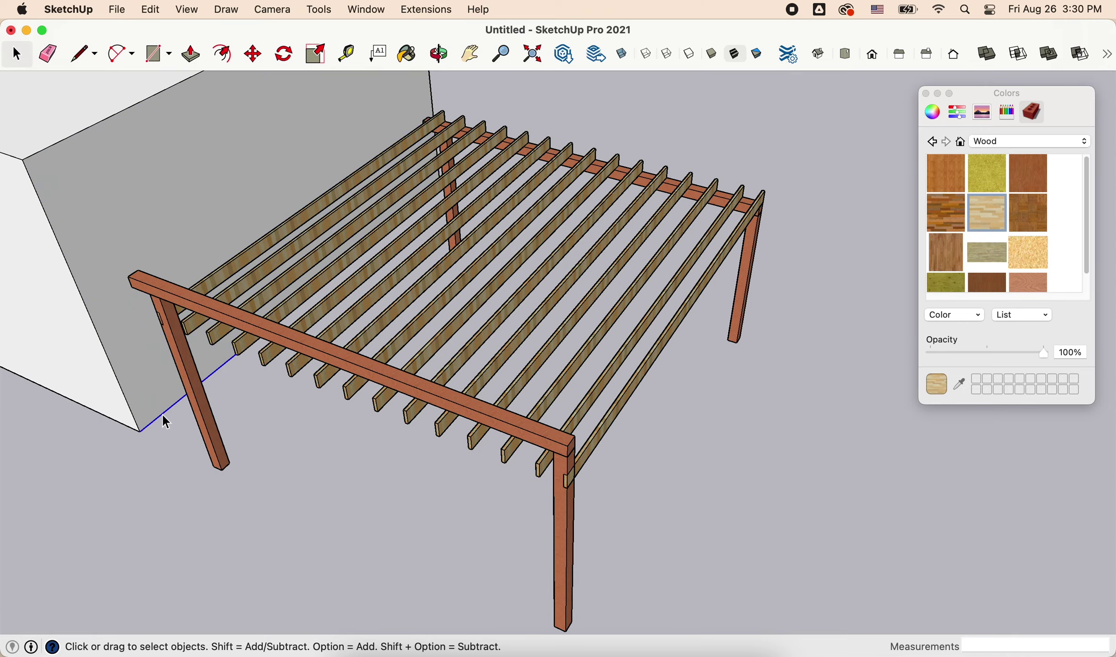
mouse_move(161, 413)
middle_down()
mouse_move(738, 402)
mouse_move(362, 299)
mouse_move(860, 304)
middle_up()
Step: Rotate the rafters about the post top by about 5.6° into a slope
scroll(823, 349, up, 5)
key(q)
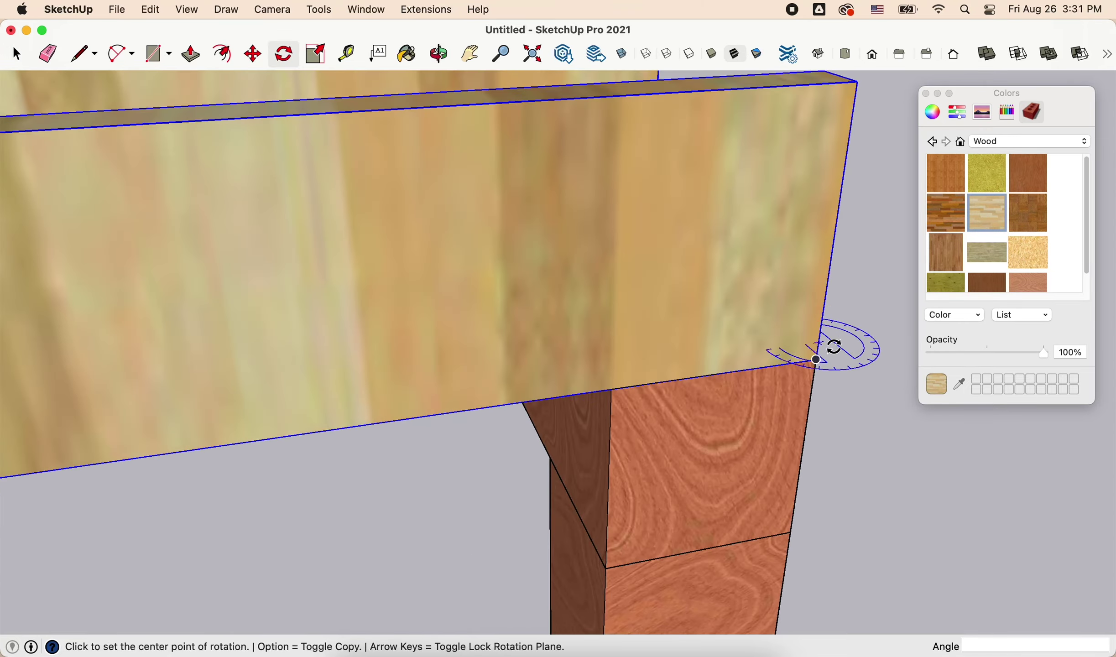
scroll(318, 414, down, 3)
scroll(317, 414, down, 5)
click(374, 465)
scroll(362, 493, up, 5)
scroll(353, 571, up, 2)
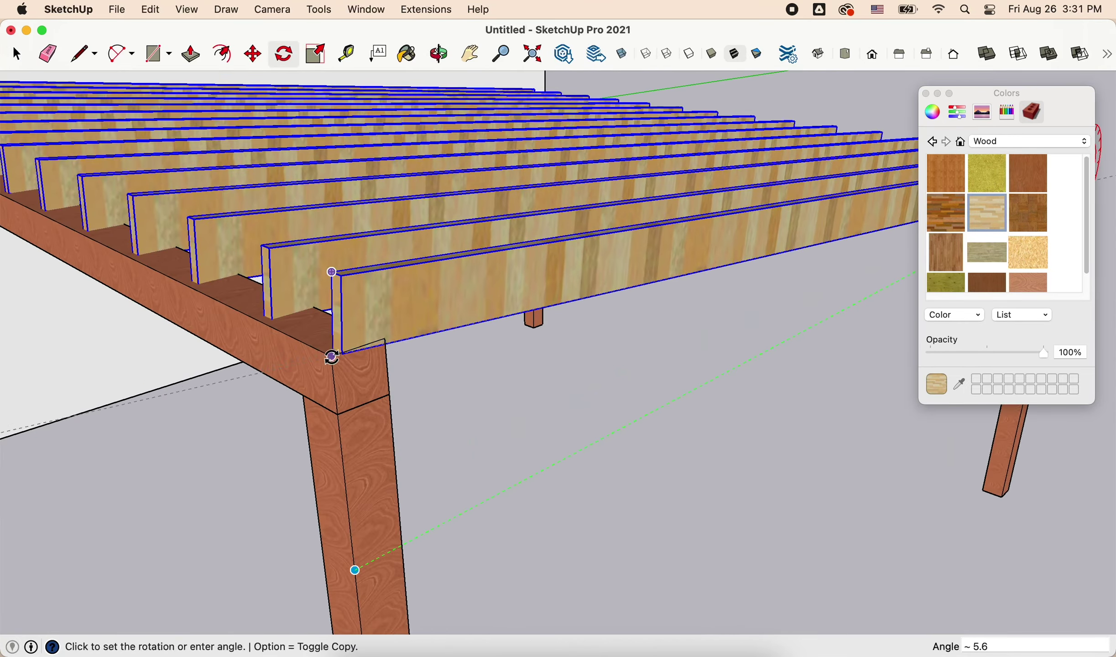
scroll(332, 359, up, 2)
click(332, 359)
scroll(536, 324, down, 5)
Step: Select a single rafter and bring up its context menu
key(space)
scroll(631, 331, up, 3)
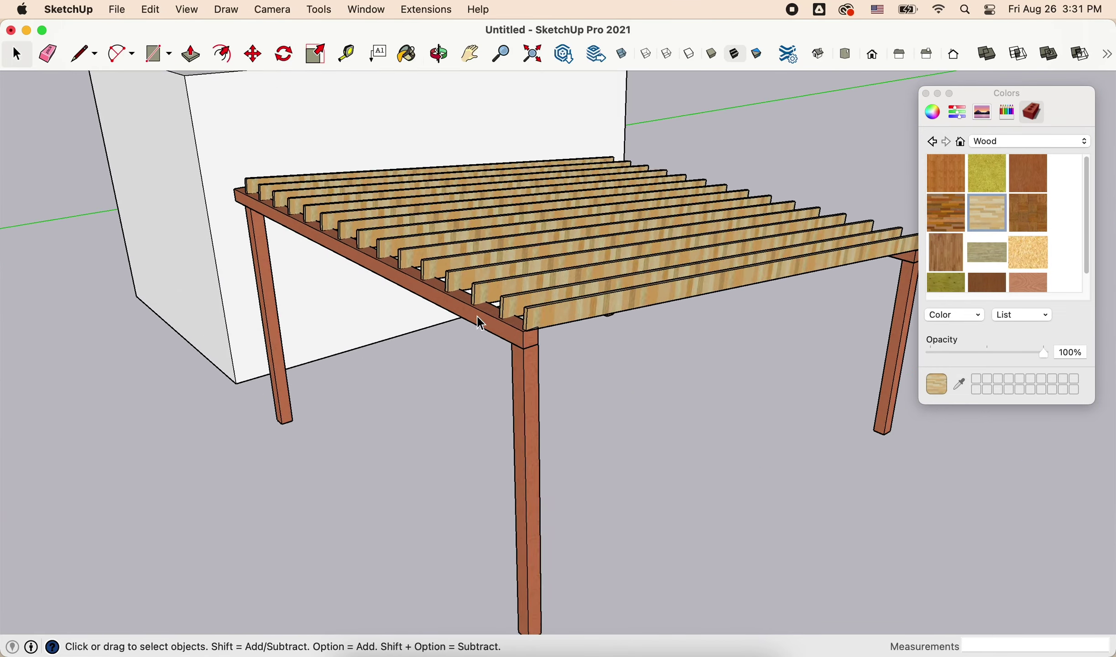
click(671, 378)
right_click(671, 378)
Step: Turn the rafter into a component and remove the extra rafters
click(794, 506)
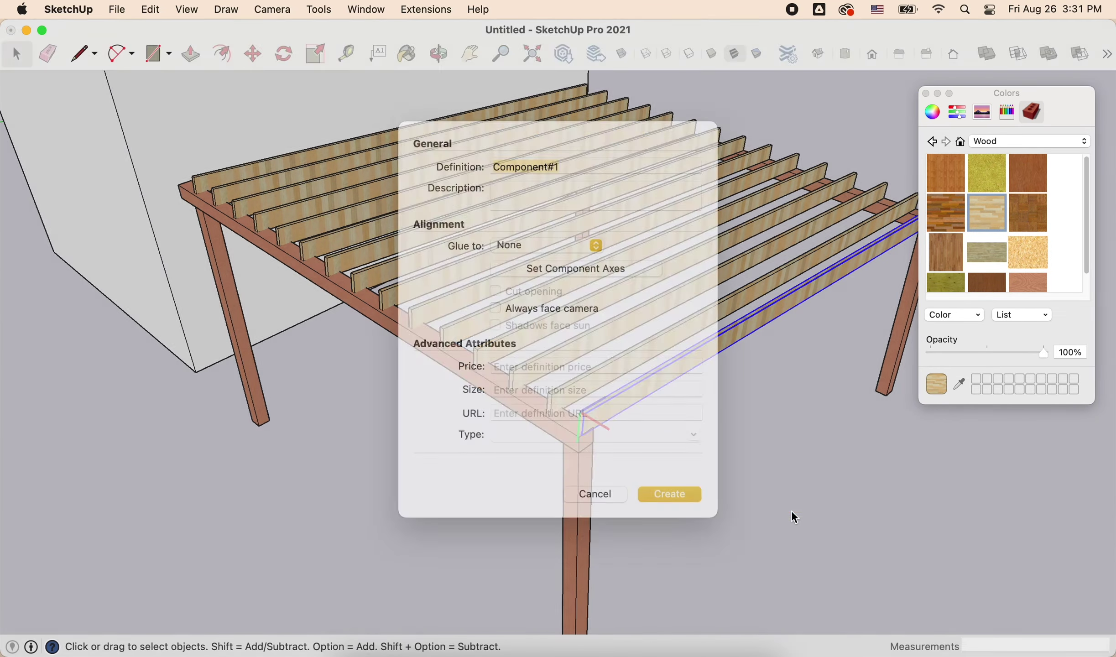
key(Return)
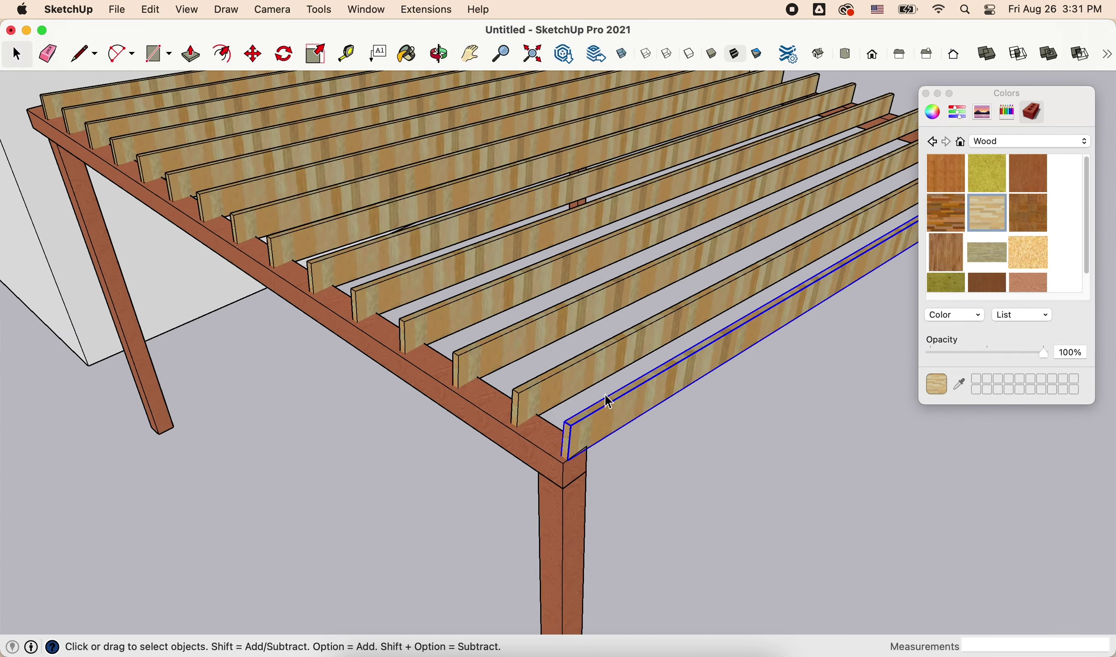
scroll(578, 338, down, 3)
key(super+z)
key(super+z)
key(super+z)
key(super+z)
key(super+z)
key(super+z)
key(super+z)
key(super+z)
key(super+z)
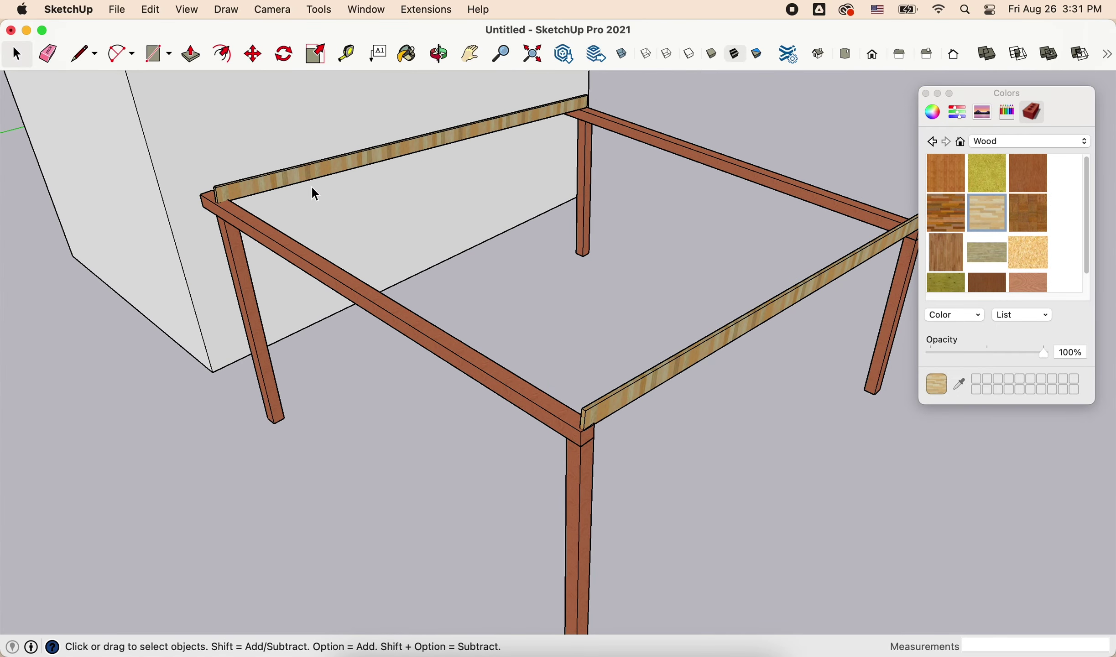
scroll(780, 309, up, 3)
Step: Push/Pull the board's end to stretch it across the pergola beams
key(p)
click(403, 411)
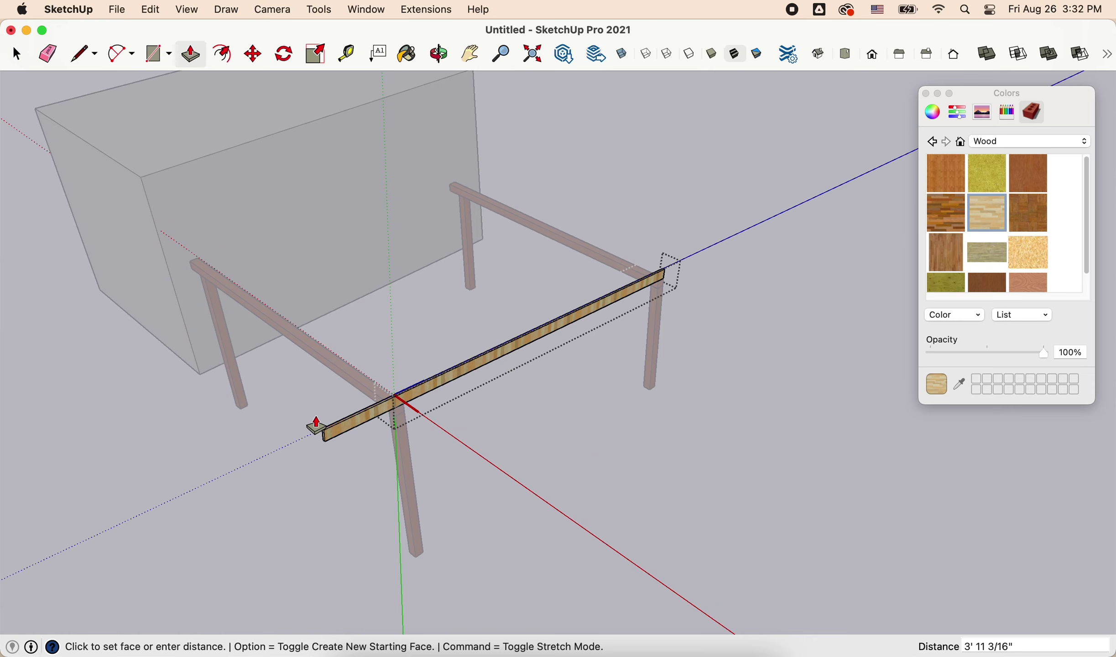
scroll(326, 429, up, 2)
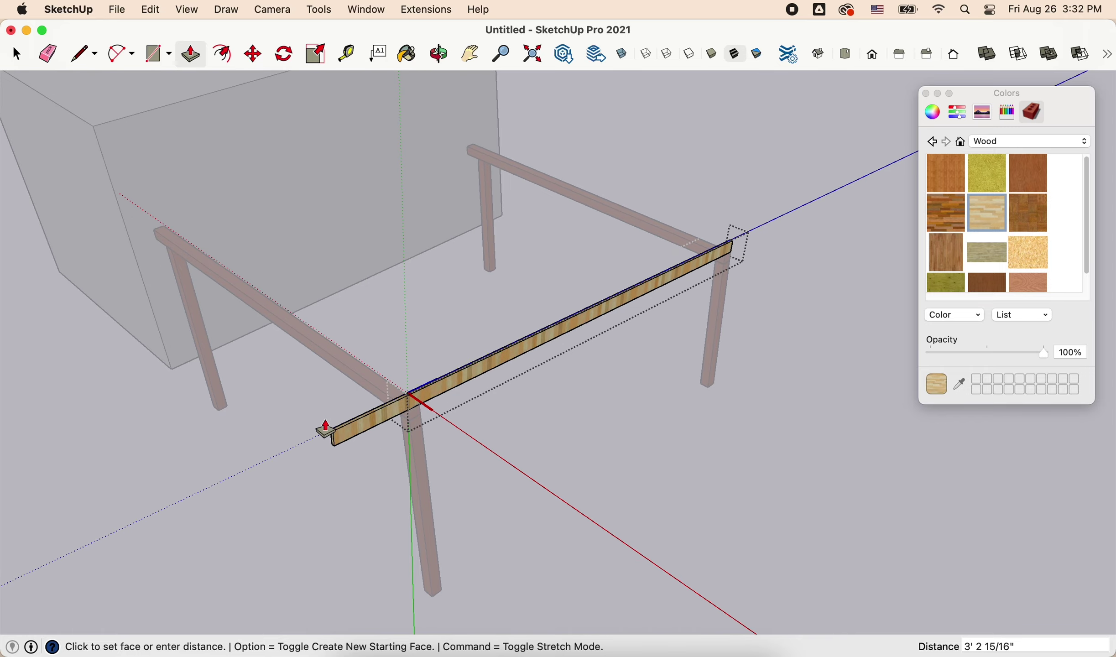
key(Return)
scroll(416, 414, up, 3)
scroll(699, 316, down, 3)
scroll(456, 391, up, 3)
Step: Copy the joist one spacing distance over and array it with x16
key(m)
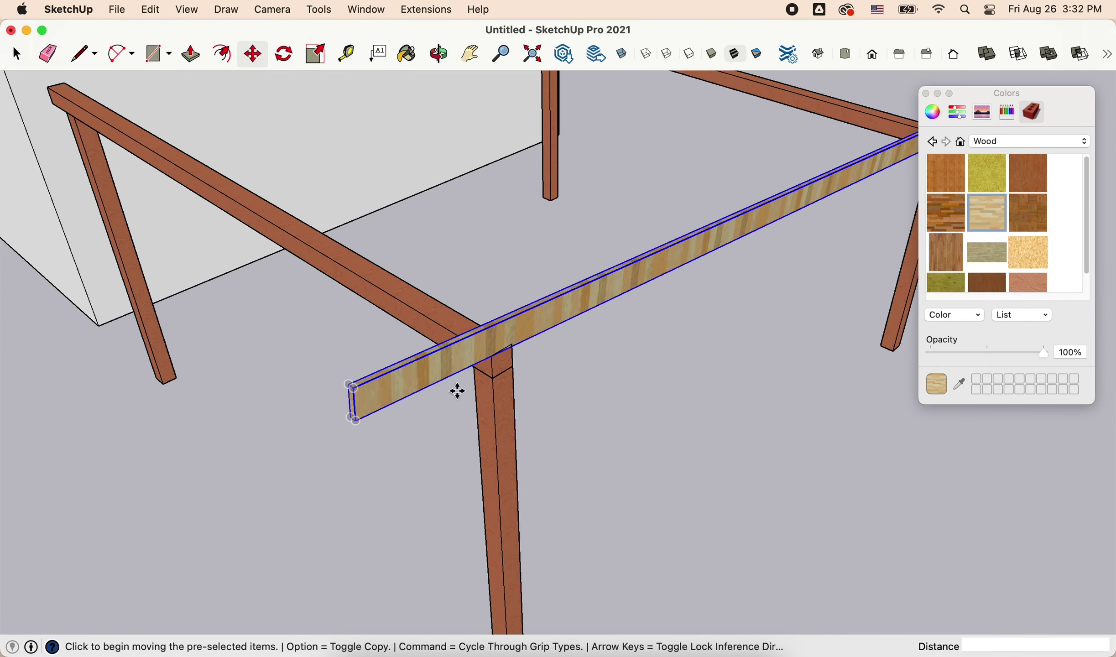
scroll(511, 347, up, 1)
scroll(169, 458, up, 2)
click(103, 388)
key(alt)
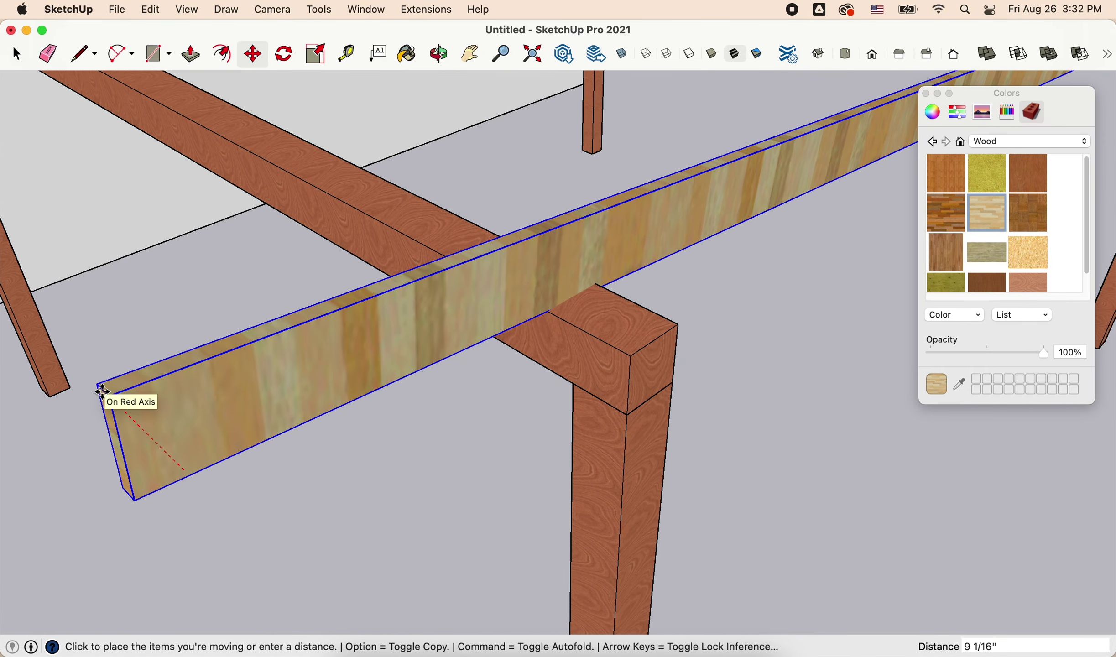
click(80, 375)
text(x16)
key(Return)
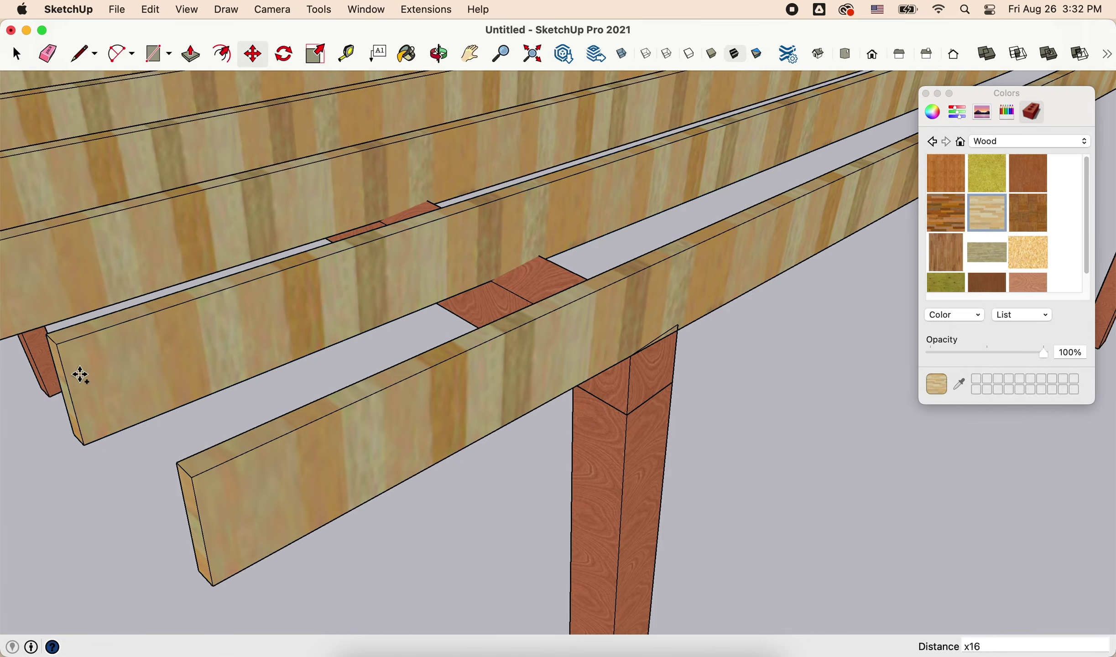
key(space)
scroll(643, 424, down, 5)
scroll(385, 514, up, 3)
scroll(429, 509, down, 5)
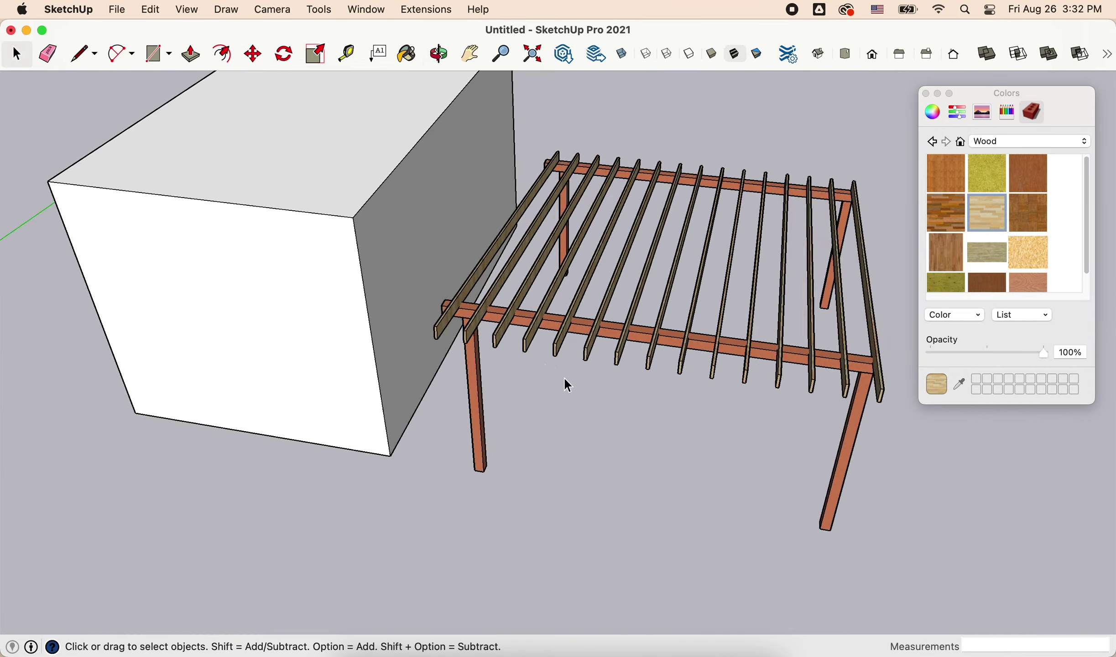
middle_drag(564, 384, 349, 289)
Step: Delete the old box and draw a new ground rectangle beside the pergola
click(571, 502)
key(Delete)
key(r)
scroll(639, 534, up, 2)
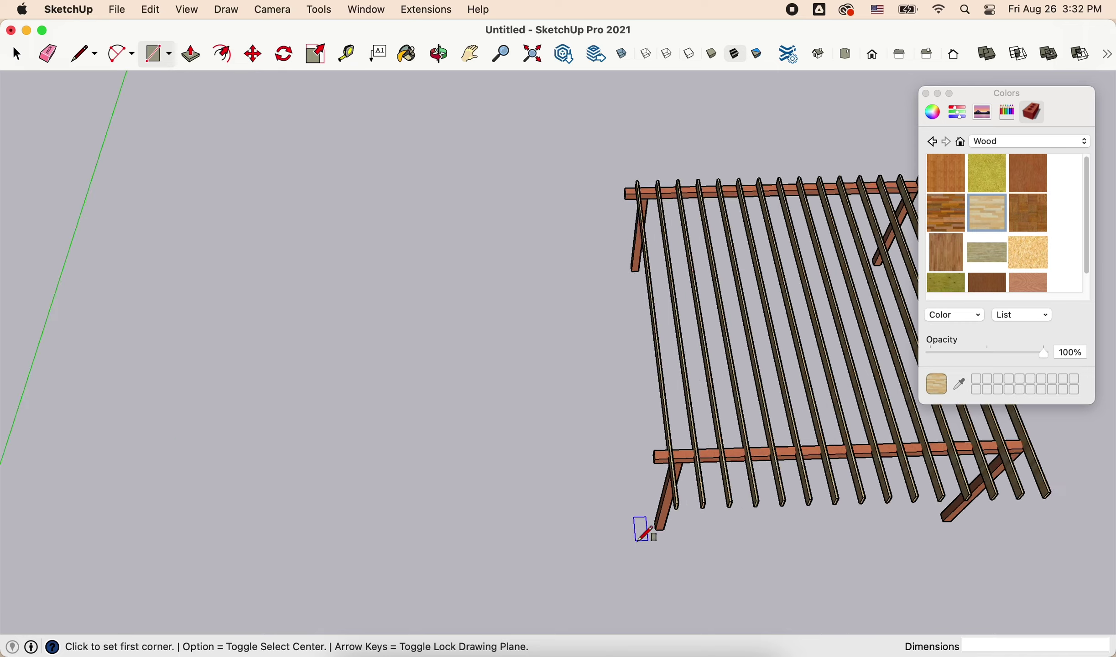
scroll(644, 525, up, 3)
scroll(643, 525, down, 4)
scroll(399, 525, down, 2)
click(458, 526)
mouse_move(195, 261)
middle_down()
mouse_move(147, 278)
mouse_move(217, 235)
mouse_move(248, 148)
mouse_move(530, 266)
middle_up()
click(222, 233)
key(space)
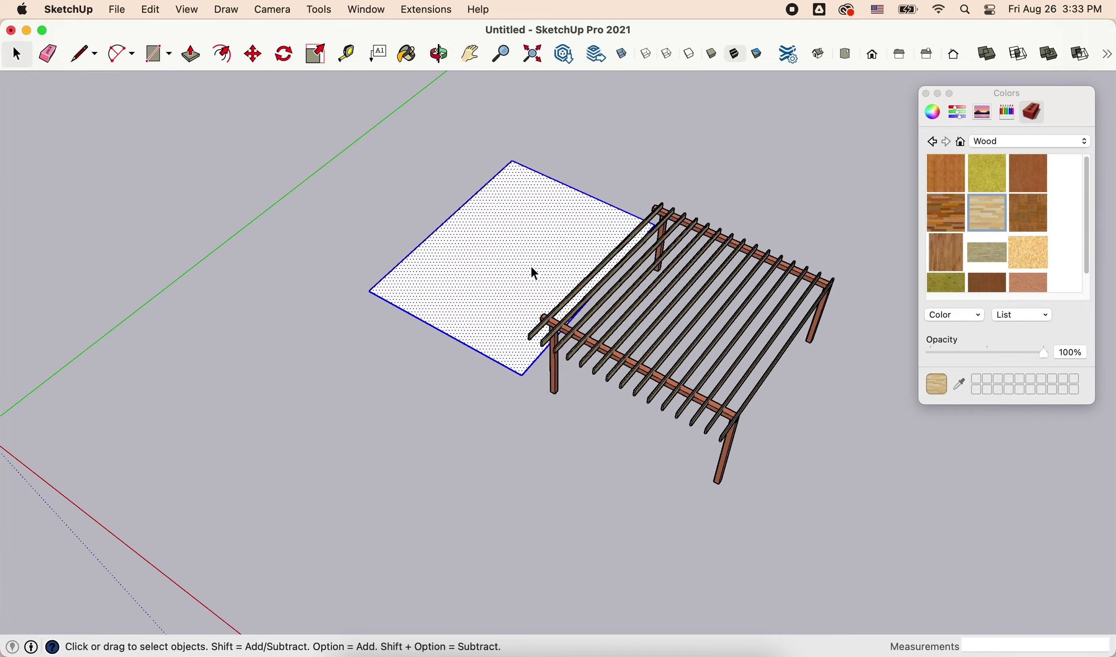
Step: Make the new rectangle a group instead of a component
right_click(534, 272)
click(567, 386)
click(596, 511)
right_click(488, 258)
click(526, 396)
mouse_move(526, 396)
middle_down()
mouse_move(459, 317)
mouse_move(449, 180)
mouse_move(678, 192)
middle_up()
Step: Push/Pull the rectangle up into a tall box and open the group for editing
key(p)
click(462, 325)
click(494, 155)
key(space)
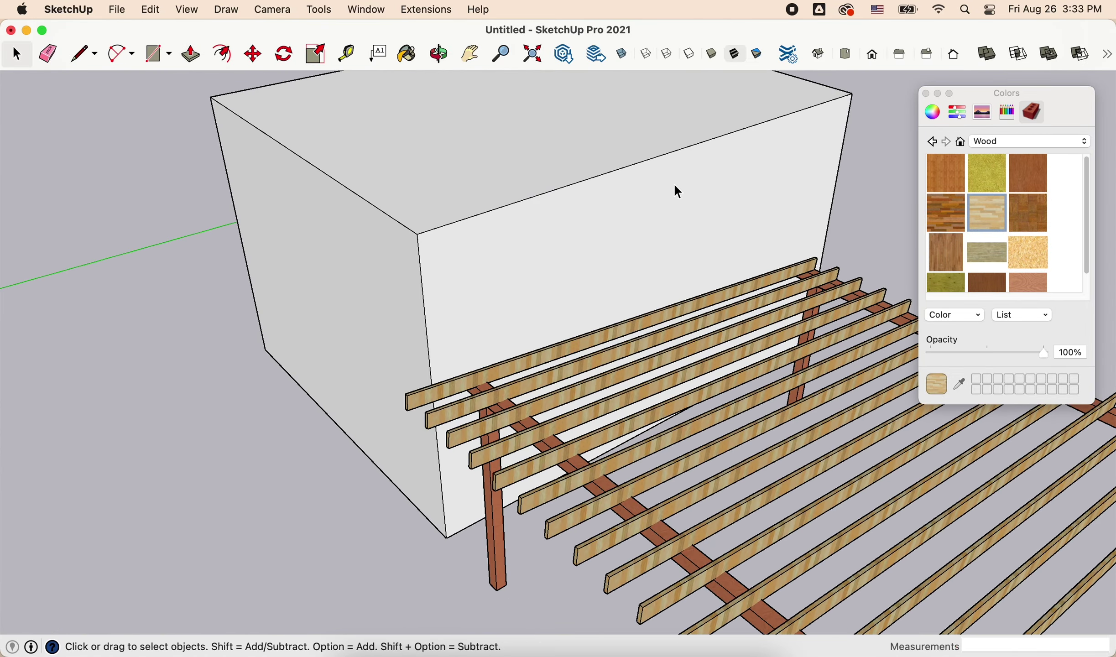
click(835, 186)
key(space)
mouse_move(835, 186)
middle_down()
mouse_move(692, 311)
mouse_move(545, 272)
middle_up()
double_click(545, 272)
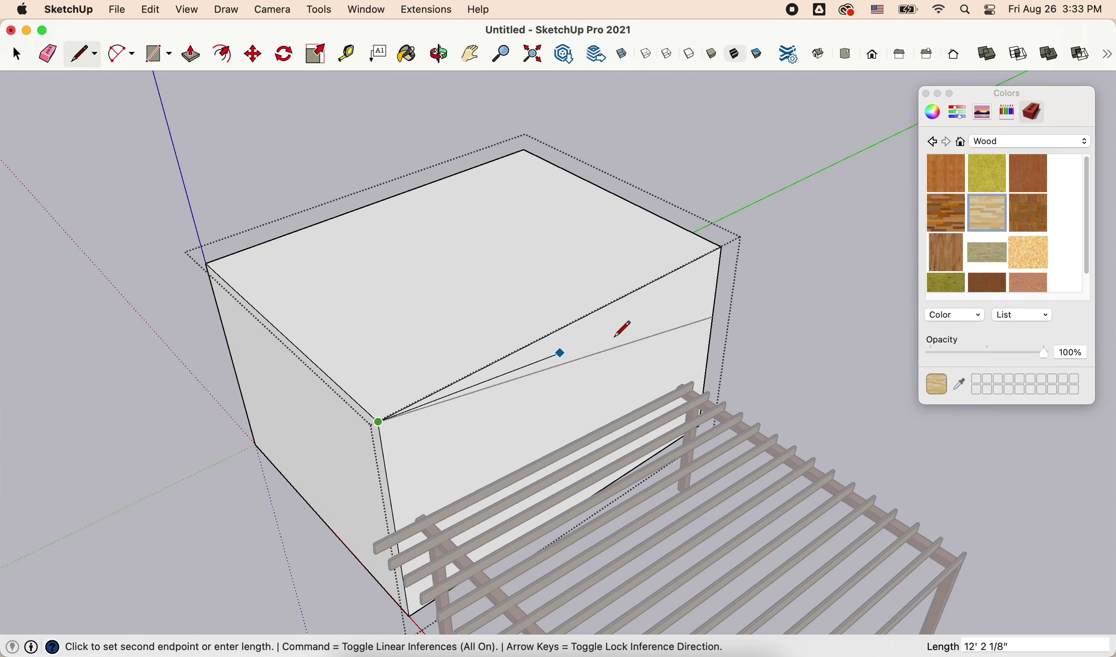
Step: Move the box's top edge to tilt its top face
key(space)
click(462, 317)
key(m)
click(230, 281)
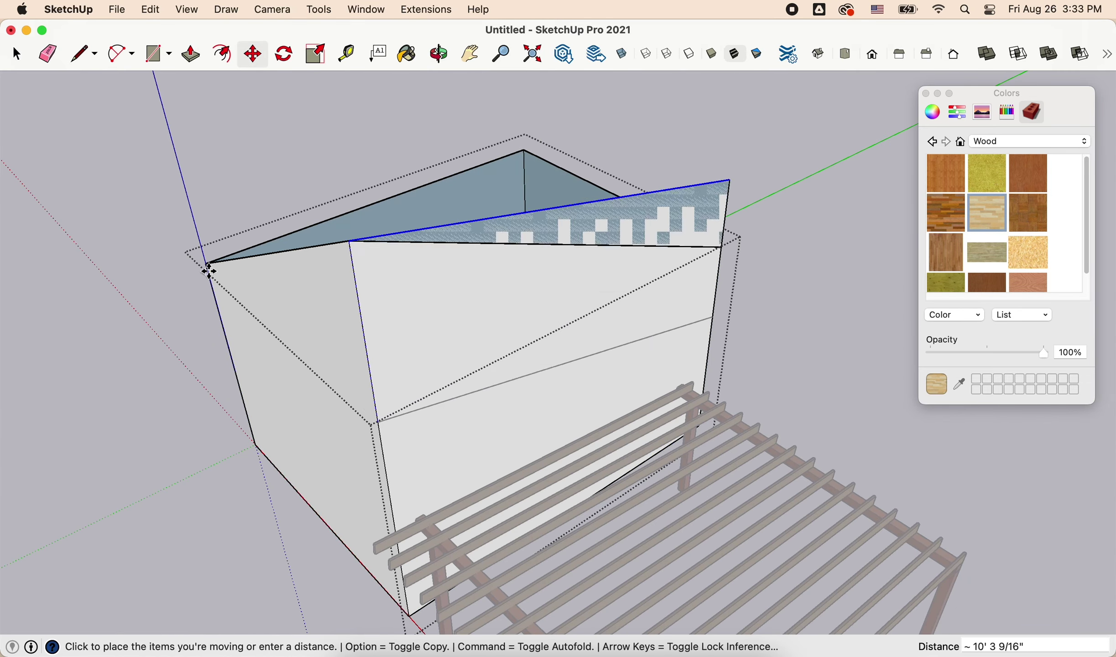
click(205, 261)
middle_drag(204, 262, 461, 374)
key(l)
click(183, 341)
key(space)
Step: Delete the box's front-left wall face and leave group editing
middle_drag(478, 221, 487, 212)
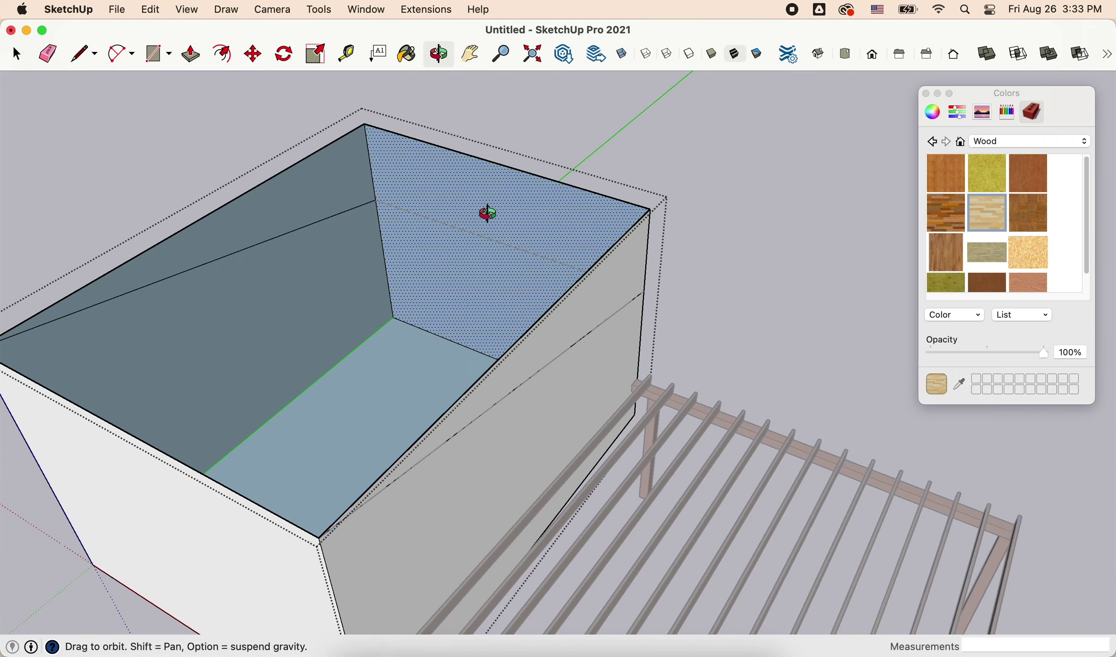
key(l)
click(185, 315)
click(527, 261)
key(space)
middle_drag(528, 261, 540, 201)
mouse_move(589, 234)
middle_down()
mouse_move(392, 142)
mouse_move(628, 234)
mouse_move(299, 461)
middle_up()
click(299, 461)
key(Delete)
middle_drag(261, 318, 391, 346)
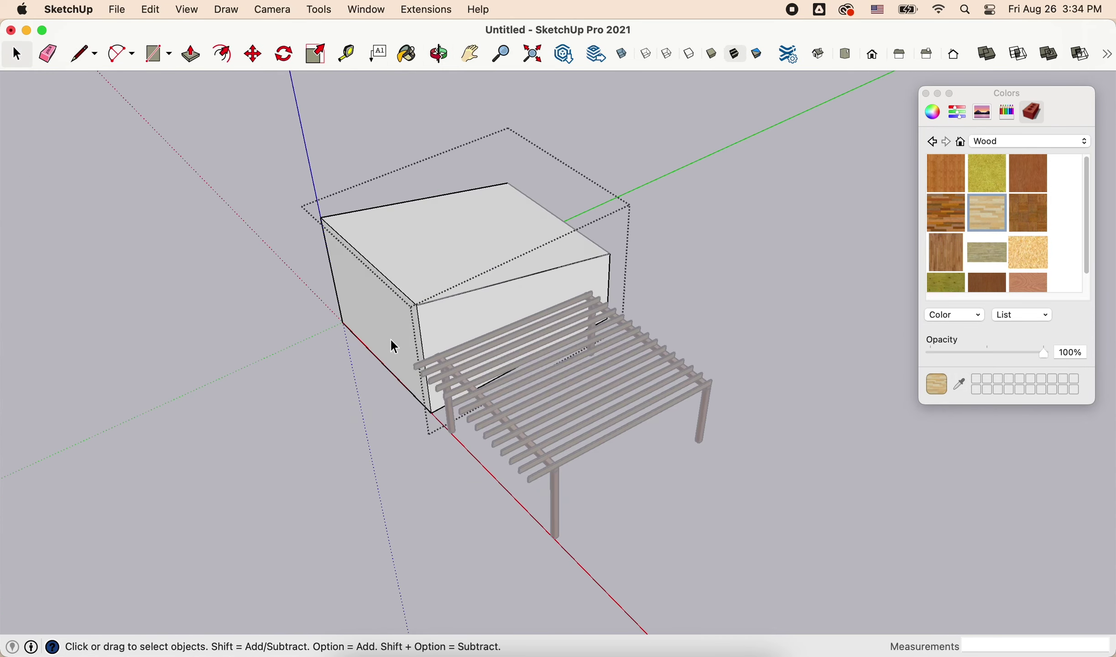
key(Escape)
scroll(365, 365, down, 3)
Step: Push/Pull the strip on the house wall out 1' to form a projecting slab
scroll(396, 317, up, 8)
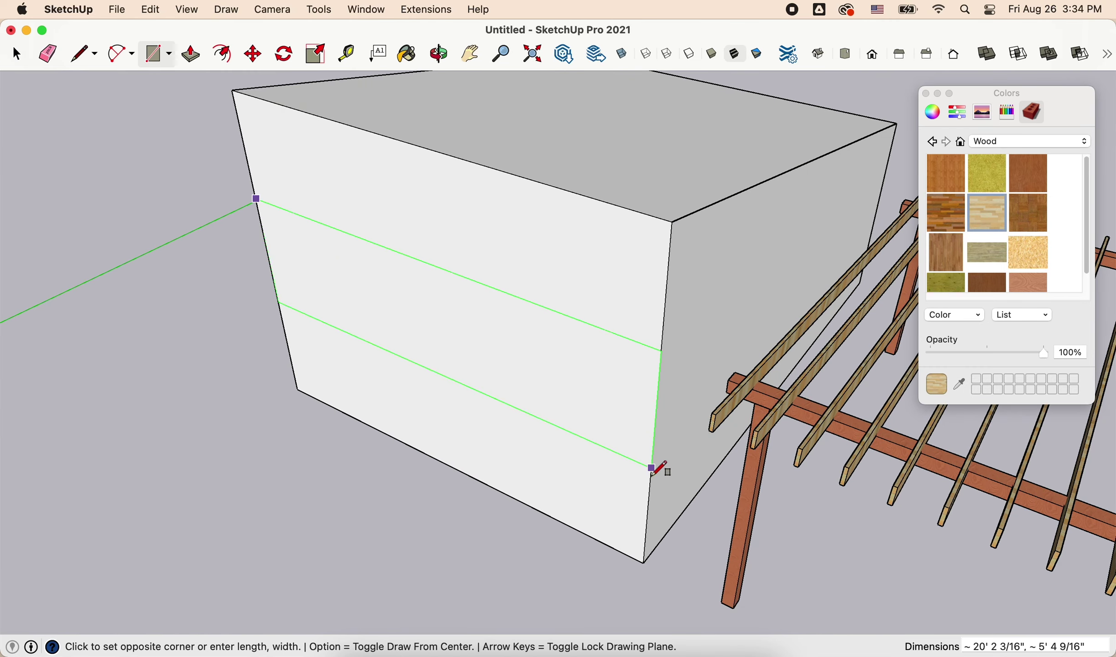
key(p)
click(639, 358)
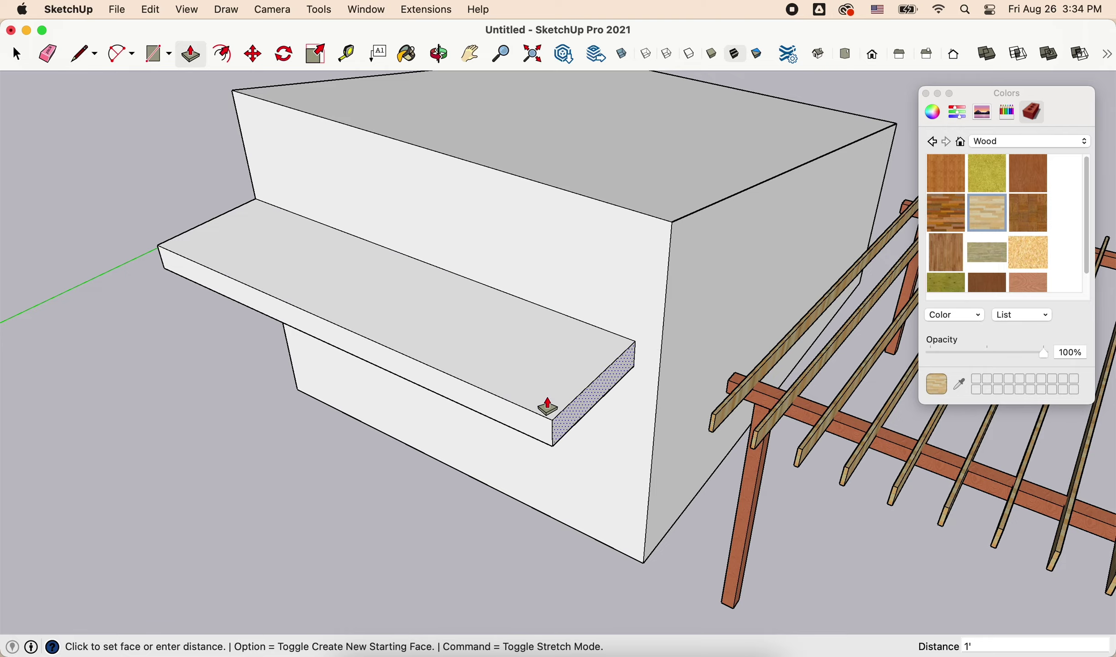
click(546, 403)
mouse_move(546, 403)
middle_down()
mouse_move(251, 588)
mouse_move(562, 461)
mouse_move(695, 375)
mouse_move(525, 386)
mouse_move(301, 509)
middle_up()
Step: Select the house group with its new slab and view the gap to the pergola
click(268, 392)
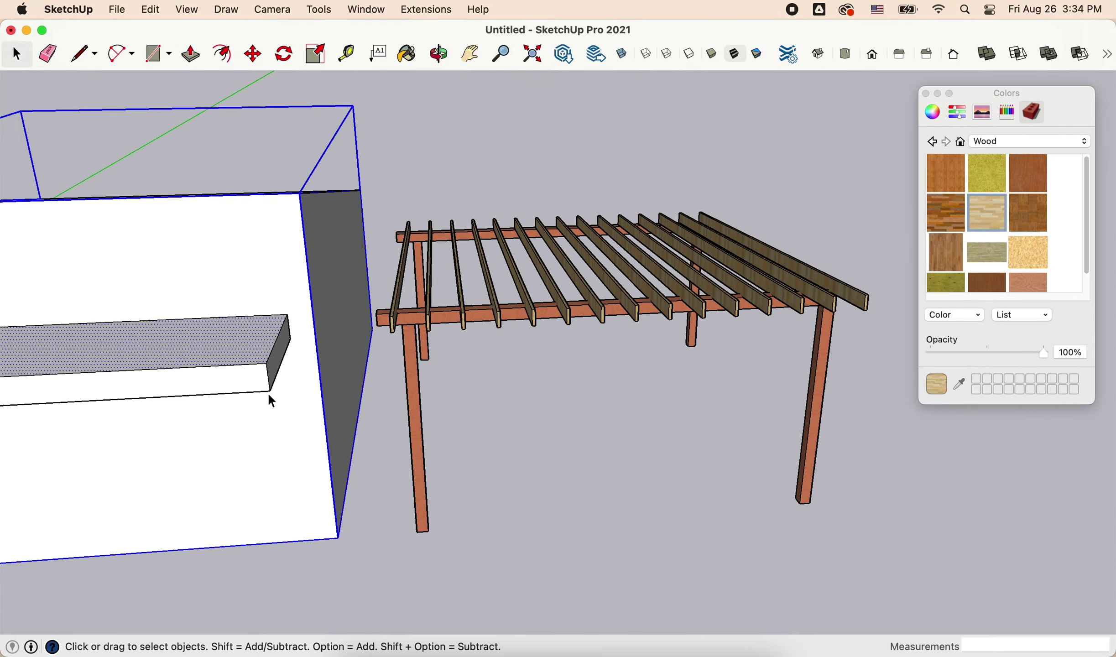
scroll(355, 466, down, 3)
drag(90, 353, 355, 465)
scroll(372, 444, up, 3)
middle_drag(374, 446, 374, 463)
scroll(496, 352, up, 5)
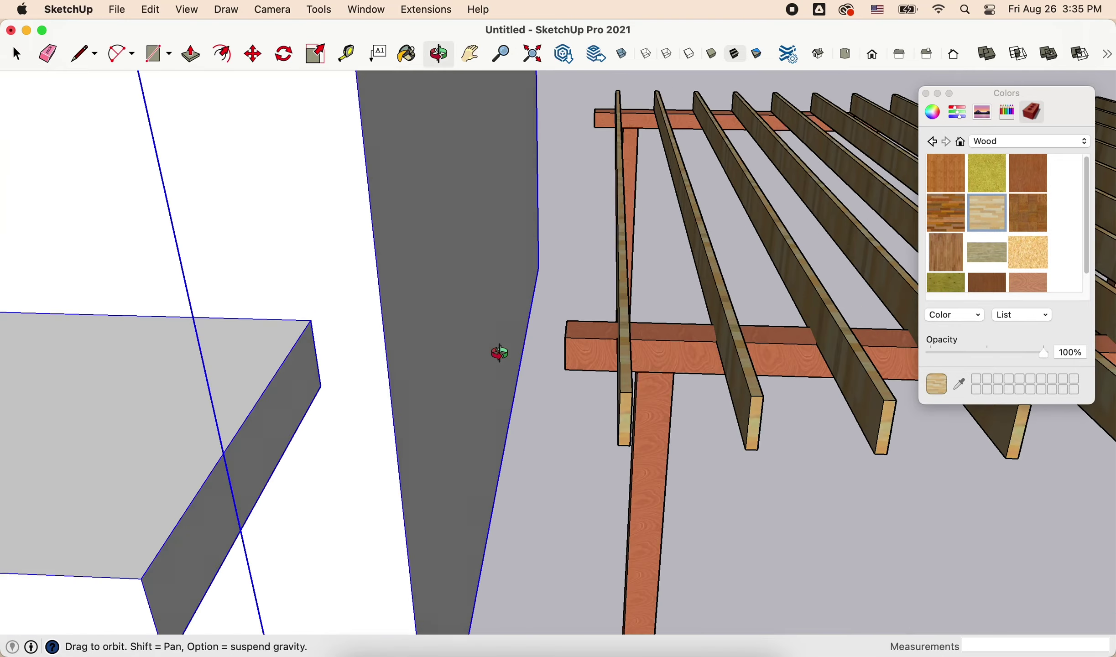
scroll(543, 466, down, 5)
Step: Move the house by its corner so it meets the pergola post
key(m)
click(543, 466)
scroll(545, 287, up, 3)
scroll(551, 533, up, 5)
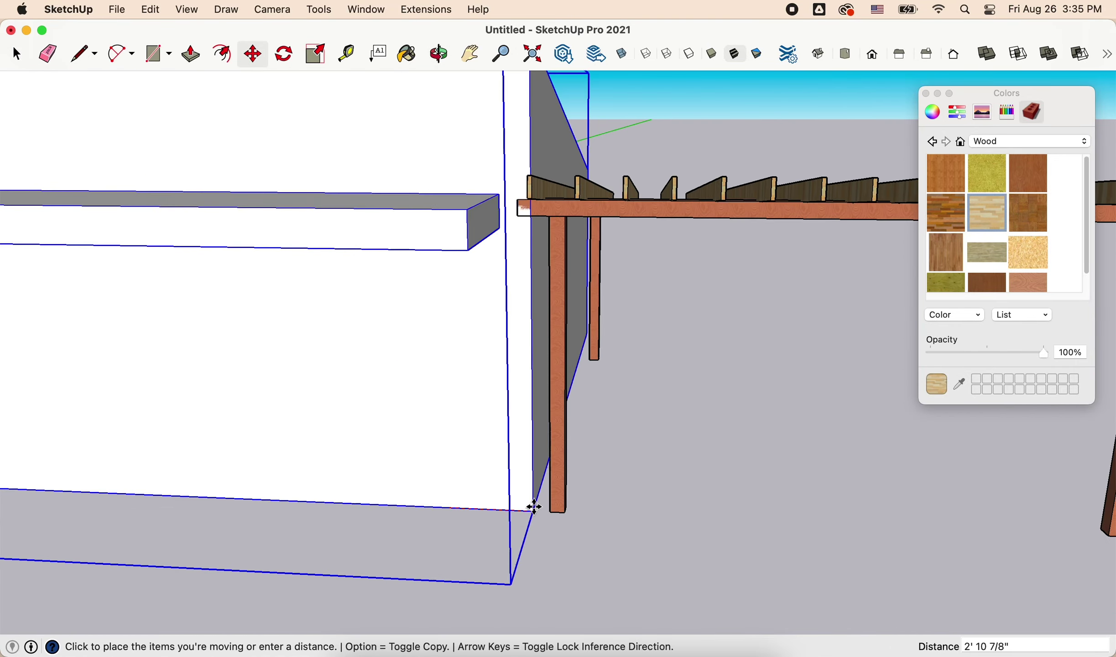
click(533, 506)
mouse_move(533, 506)
middle_down()
mouse_move(566, 524)
mouse_move(854, 516)
mouse_move(448, 476)
mouse_move(665, 451)
mouse_move(621, 458)
mouse_move(688, 464)
mouse_move(536, 391)
mouse_move(581, 386)
mouse_move(485, 350)
middle_up()
key(space)
click(854, 515)
Step: Copy the front beam onto the pergola's corner post
scroll(485, 351, down, 5)
scroll(849, 292, up, 5)
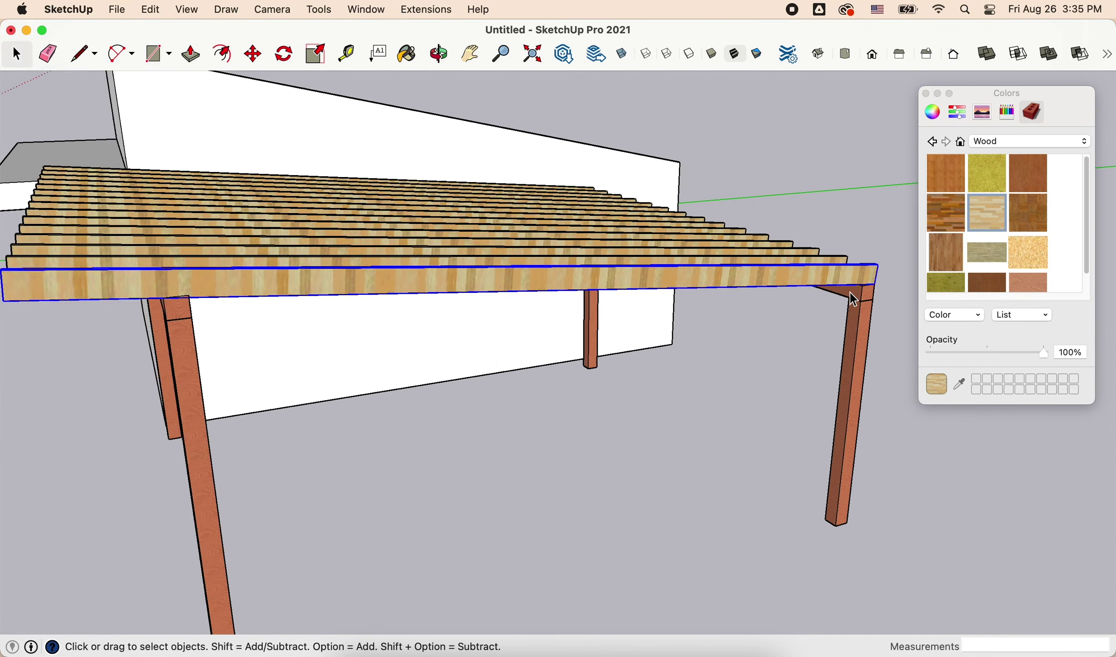
scroll(776, 296, up, 3)
key(m)
click(767, 305)
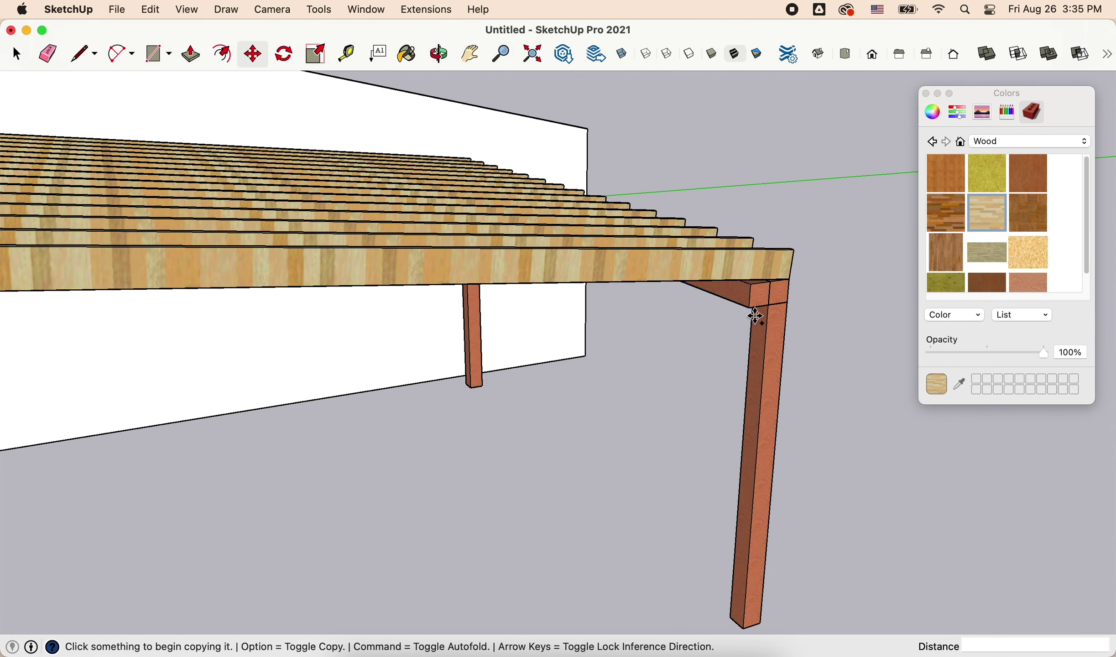
scroll(756, 316, up, 1)
Step: Try rotating the beam copy about the post top, then cancel the rotation
key(q)
middle_drag(726, 312, 703, 483)
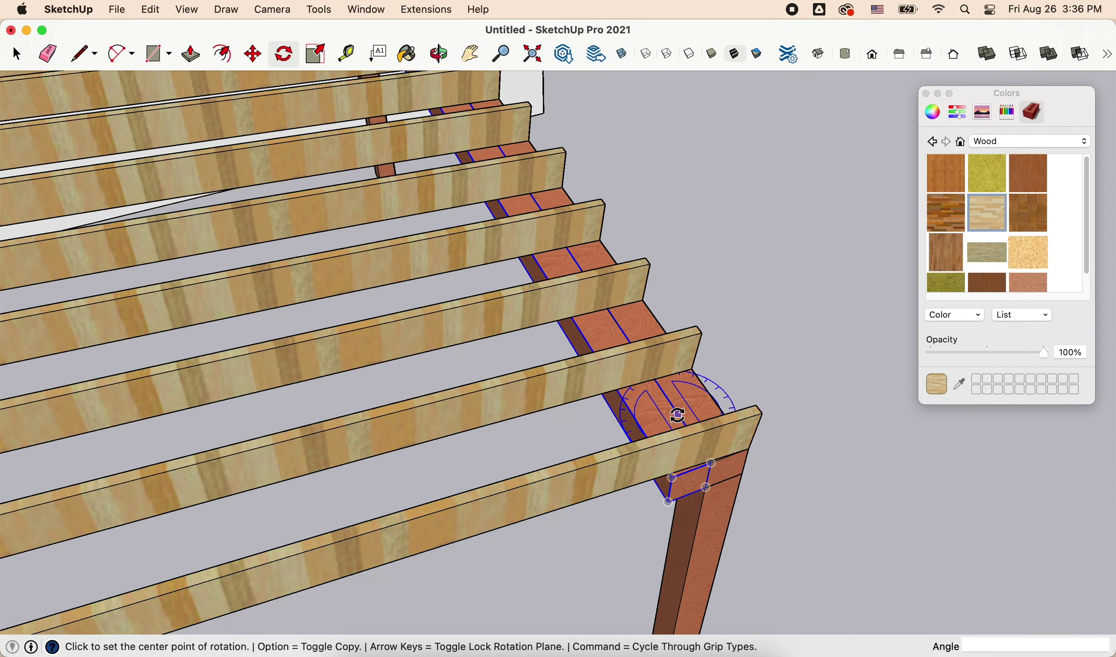
click(613, 318)
scroll(473, 468, down, 5)
key(space)
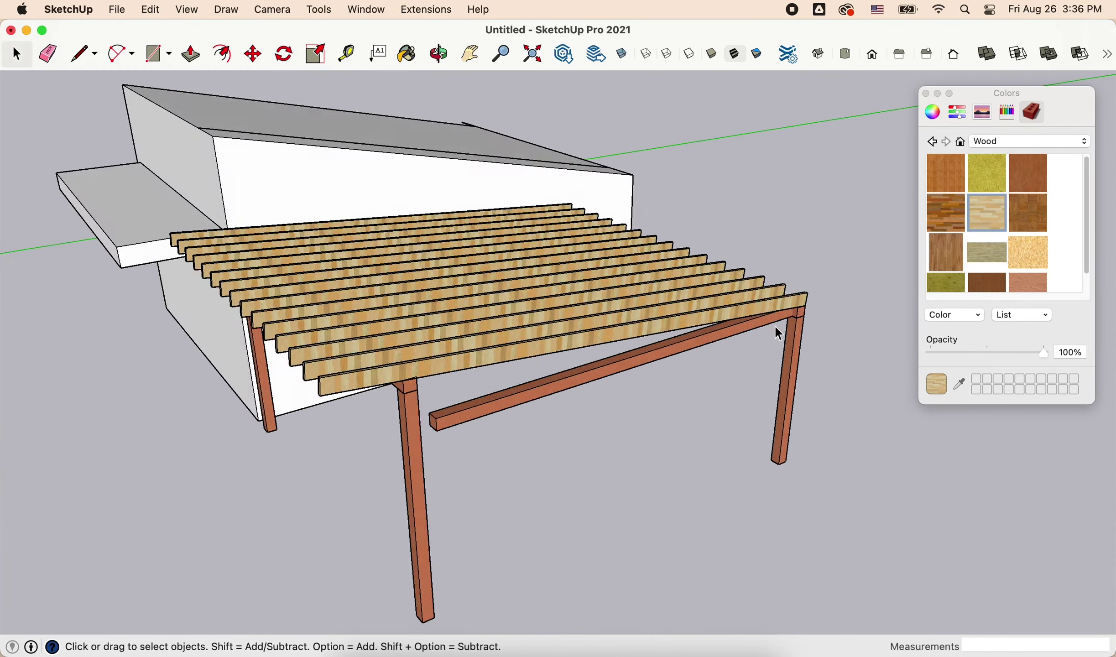
Step: Move the beam copy into place along the pergola's open side
scroll(775, 327, up, 8)
key(m)
click(458, 406)
scroll(391, 412, down, 5)
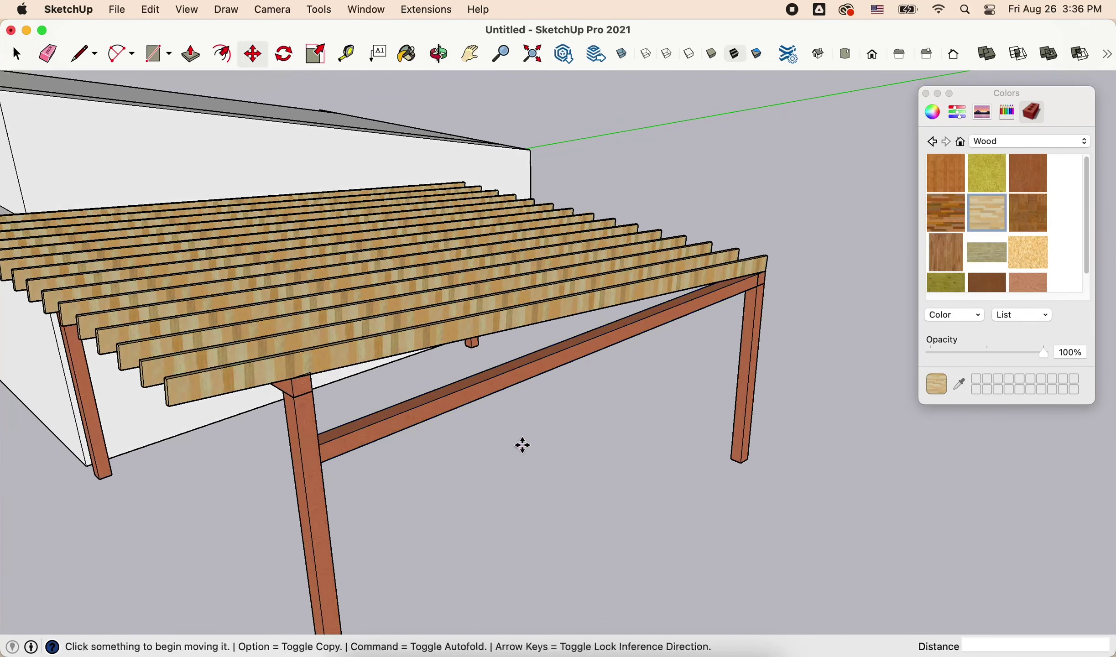
scroll(521, 442, down, 3)
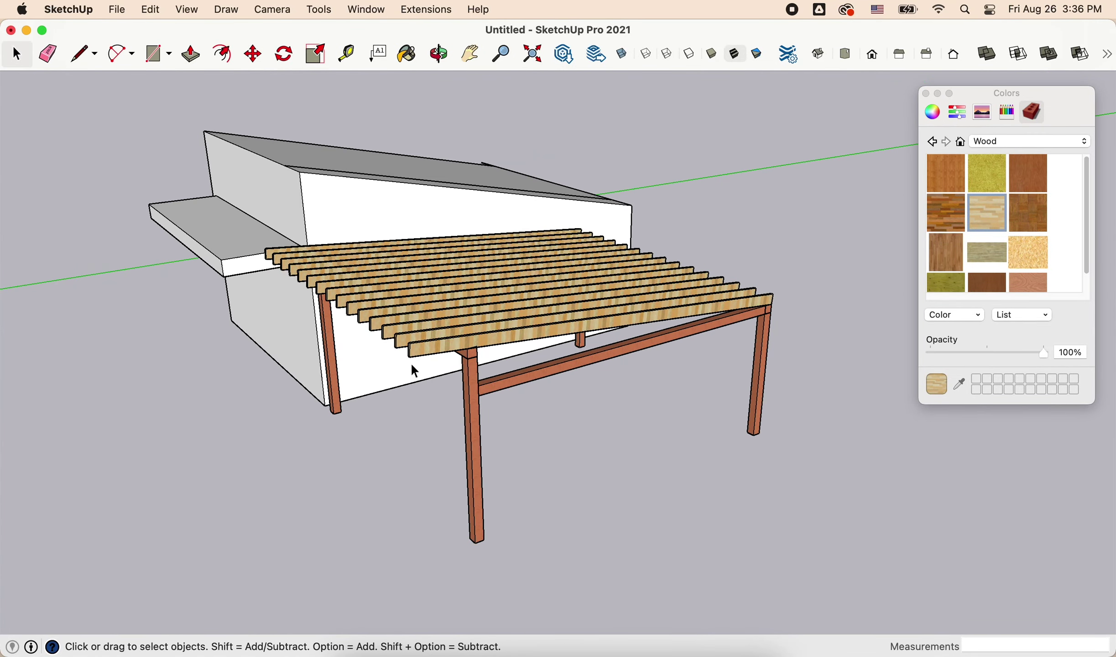
mouse_move(566, 330)
middle_down()
mouse_move(541, 443)
mouse_move(657, 390)
middle_up()
scroll(828, 334, up, 5)
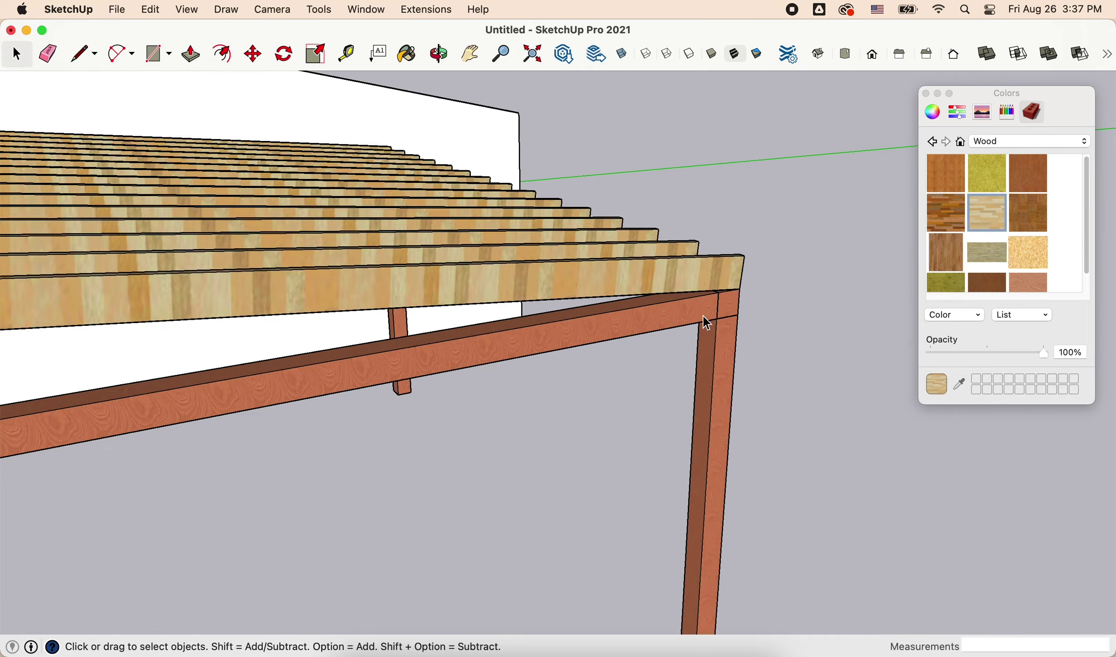
scroll(564, 401, down, 5)
middle_drag(563, 401, 611, 331)
key(m)
mouse_move(393, 374)
middle_down()
mouse_move(750, 311)
mouse_move(840, 274)
middle_up()
click(336, 289)
scroll(292, 275, up, 3)
scroll(802, 291, down, 3)
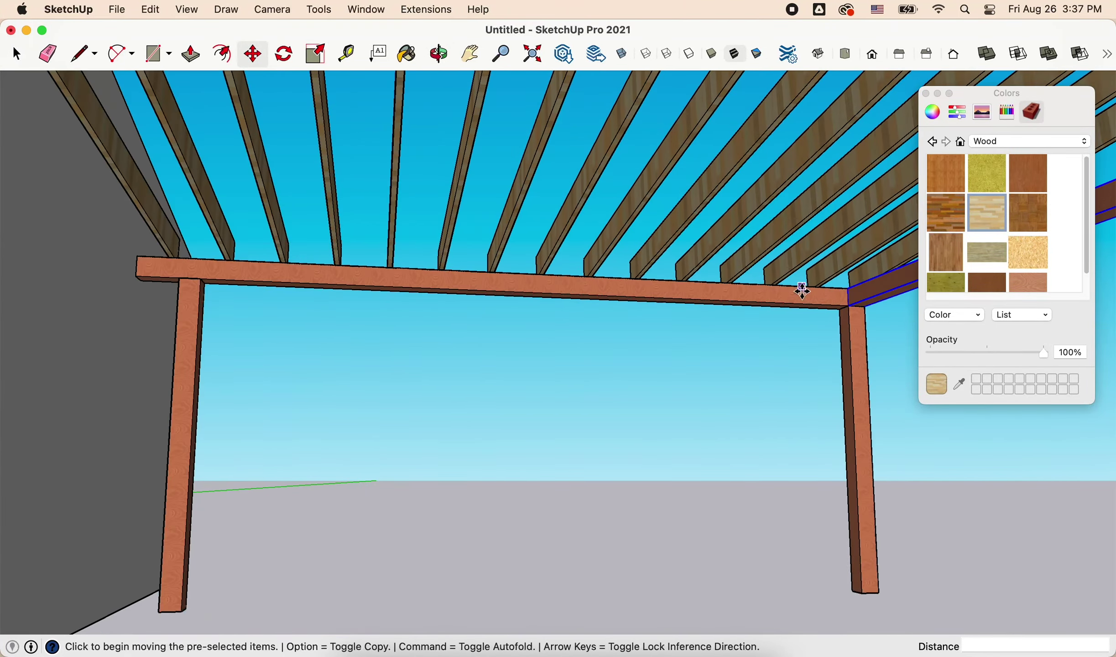
mouse_move(186, 280)
middle_down()
mouse_move(406, 281)
mouse_move(369, 308)
mouse_move(641, 325)
mouse_move(751, 352)
mouse_move(503, 297)
mouse_move(522, 269)
middle_up()
scroll(231, 272, up, 5)
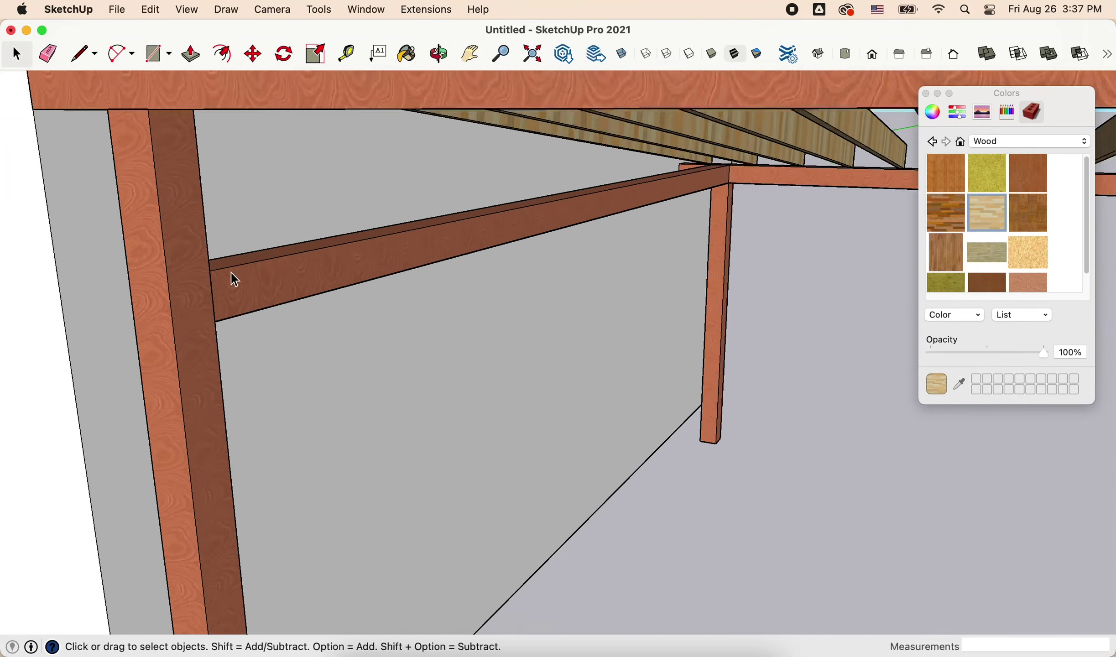
scroll(231, 272, down, 5)
mouse_move(231, 272)
middle_down()
mouse_move(218, 342)
mouse_move(443, 323)
mouse_move(457, 259)
mouse_move(571, 283)
mouse_move(563, 270)
mouse_move(566, 311)
middle_up()
scroll(599, 296, up, 3)
scroll(566, 311, down, 3)
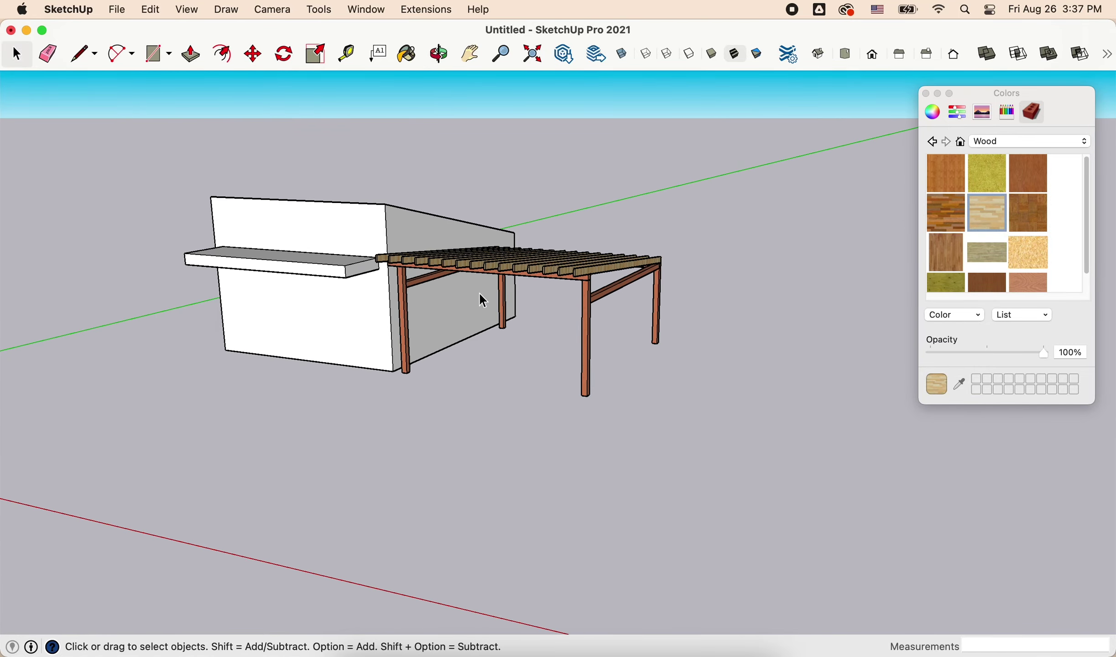
mouse_move(481, 296)
middle_down()
mouse_move(717, 437)
mouse_move(363, 152)
middle_up()
scroll(363, 152, up, 3)
scroll(564, 344, down, 3)
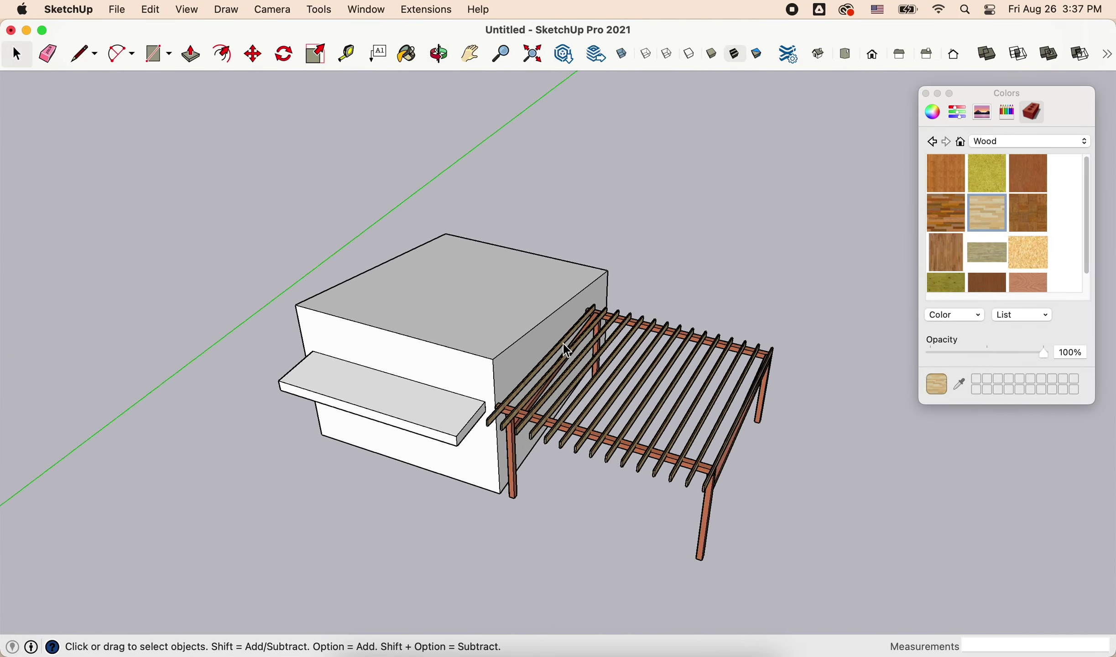
middle_drag(563, 343, 411, 297)
scroll(410, 296, up, 3)
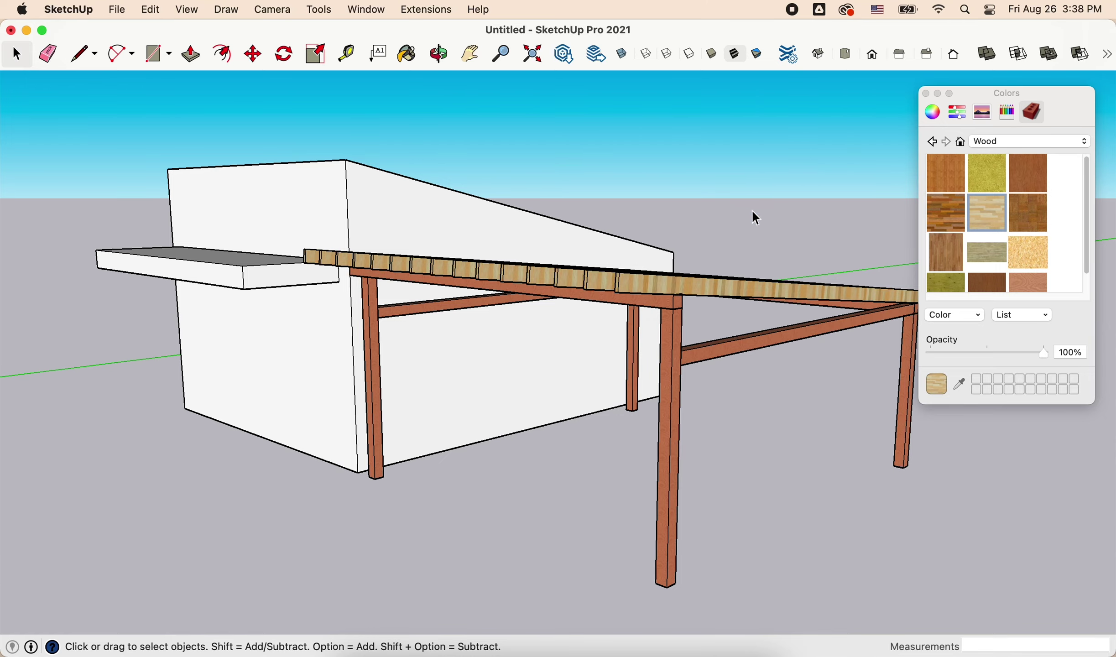
mouse_move(752, 209)
middle_down()
mouse_move(550, 404)
mouse_move(501, 364)
middle_up()
scroll(532, 372, up, 2)
scroll(533, 371, up, 3)
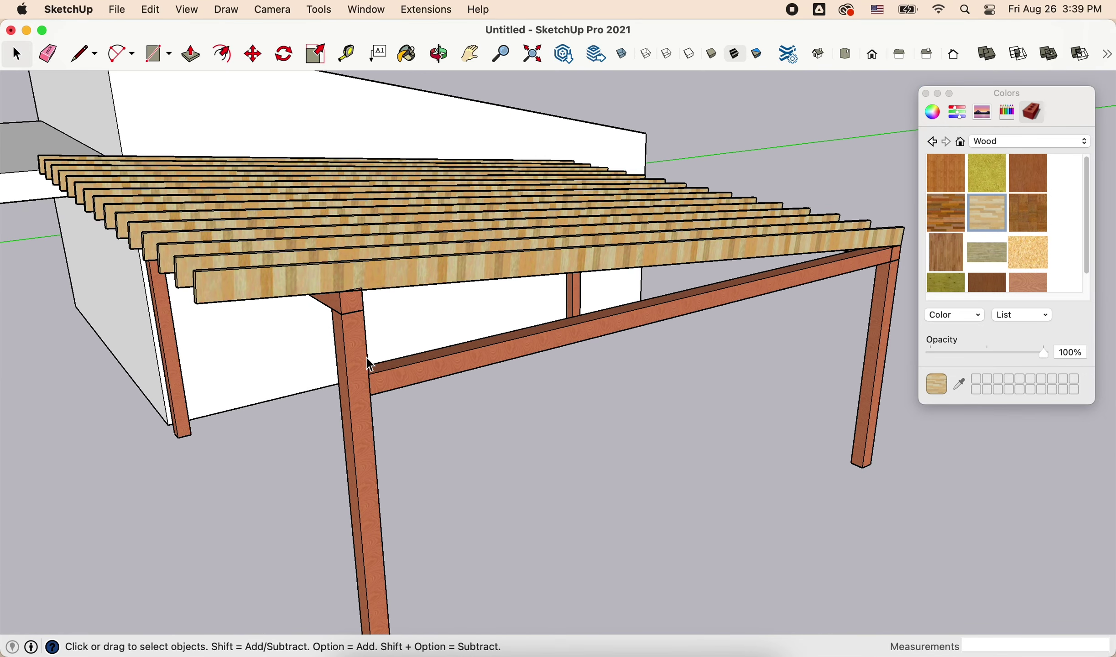
mouse_move(370, 365)
middle_down()
mouse_move(491, 324)
mouse_move(497, 346)
middle_up()
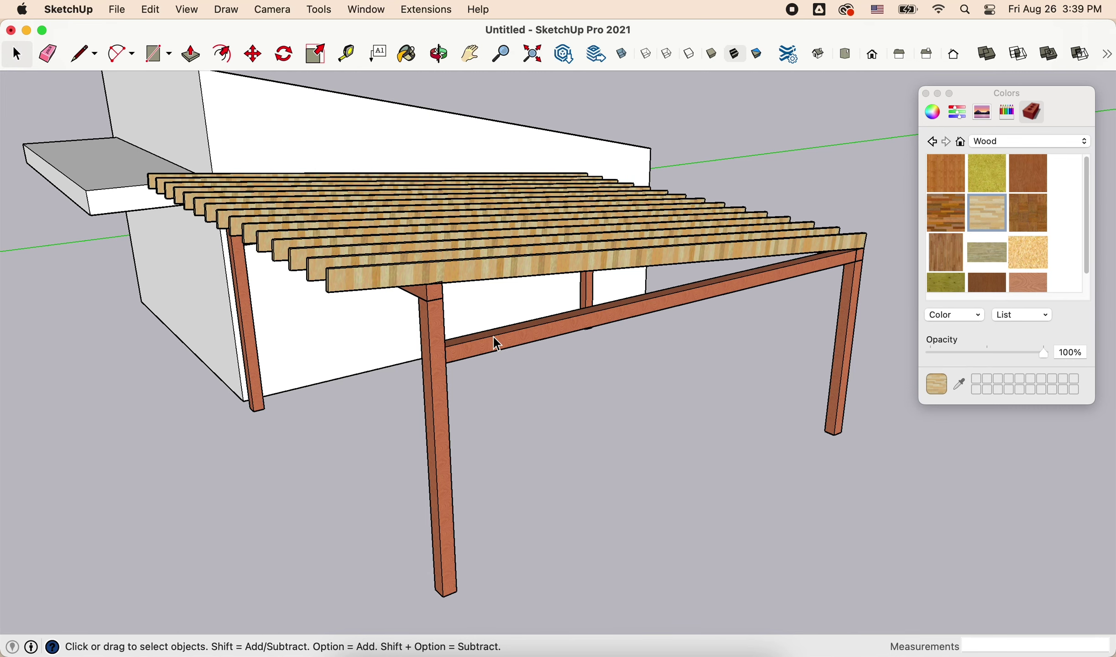
mouse_move(494, 337)
middle_down()
mouse_move(531, 408)
mouse_move(561, 369)
middle_up()
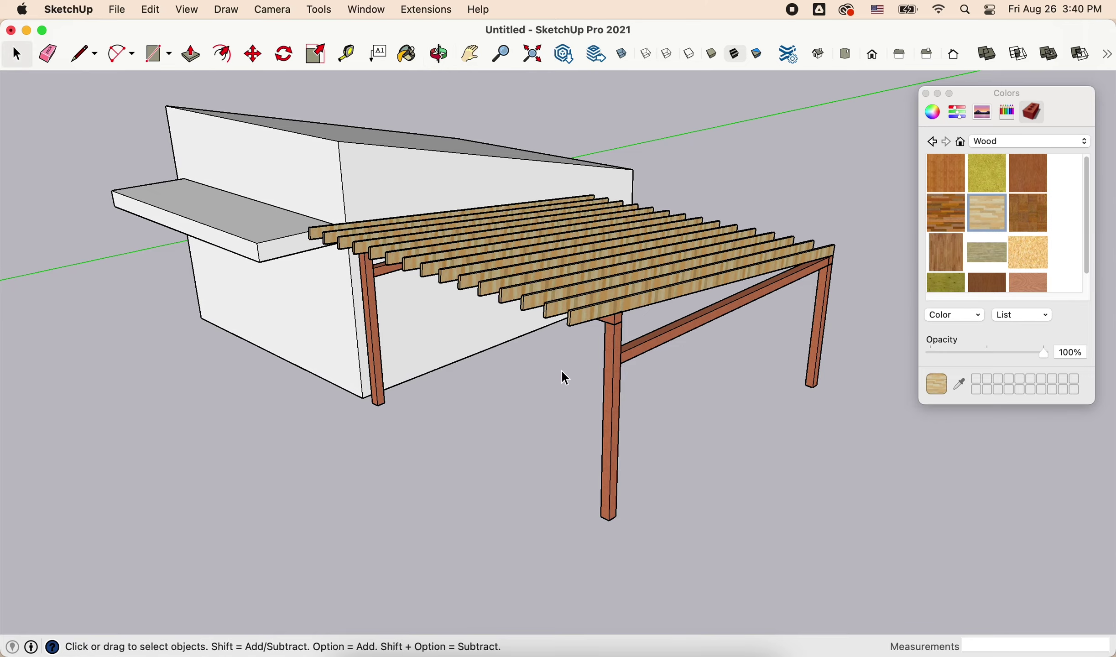
Step: Orbit to the front corner post and briefly open and close its group
scroll(575, 342, up, 3)
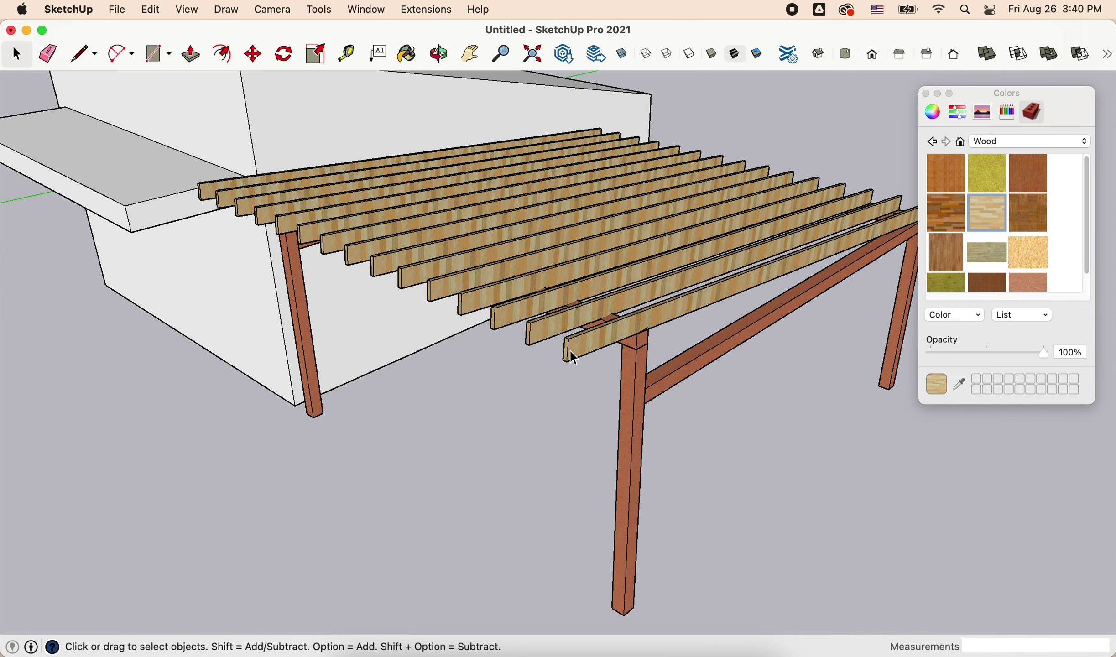
middle_drag(575, 349, 491, 352)
scroll(580, 342, down, 5)
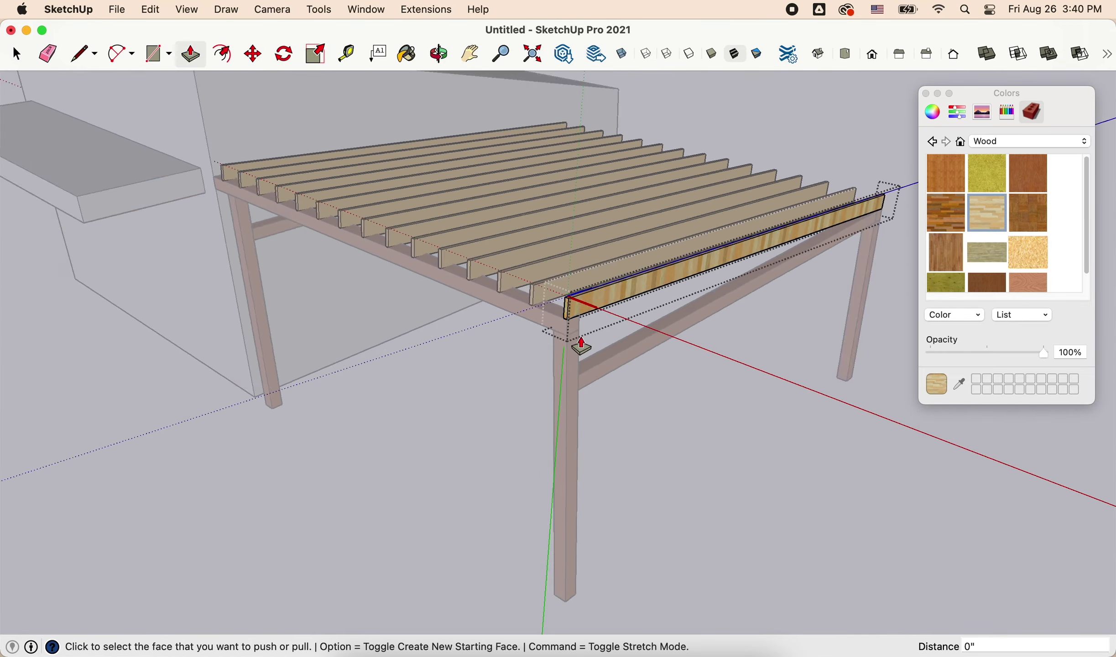
key(space)
scroll(585, 346, up, 5)
key(p)
scroll(591, 355, down, 2)
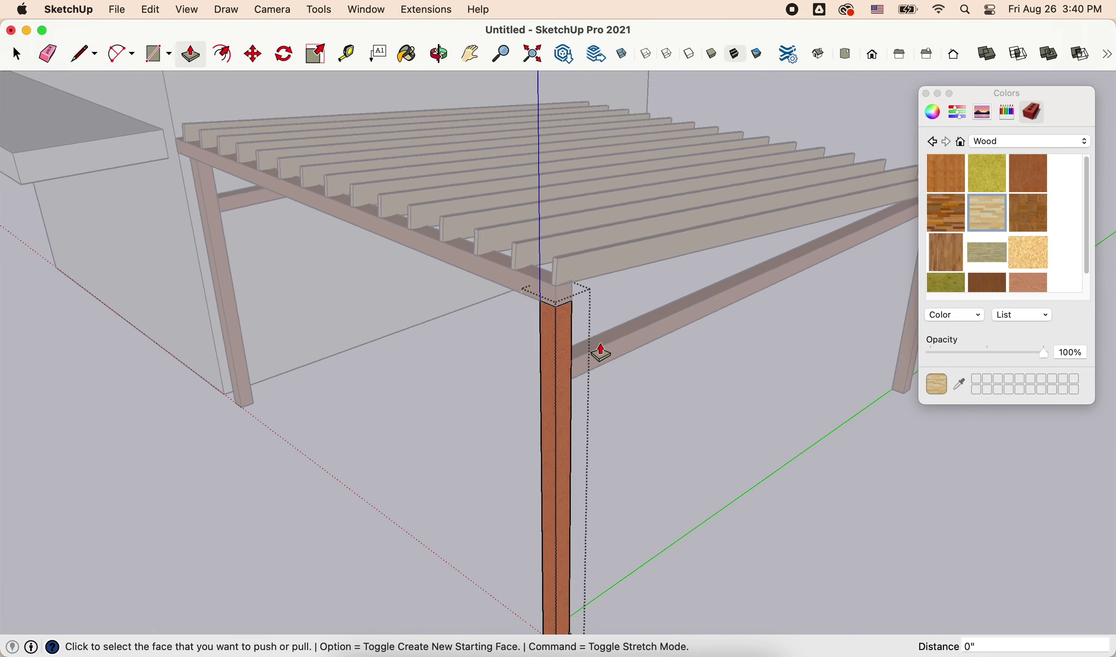
key(space)
scroll(594, 357, down, 5)
scroll(596, 358, up, 4)
middle_drag(596, 358, 600, 327)
scroll(597, 325, down, 3)
scroll(589, 351, up, 4)
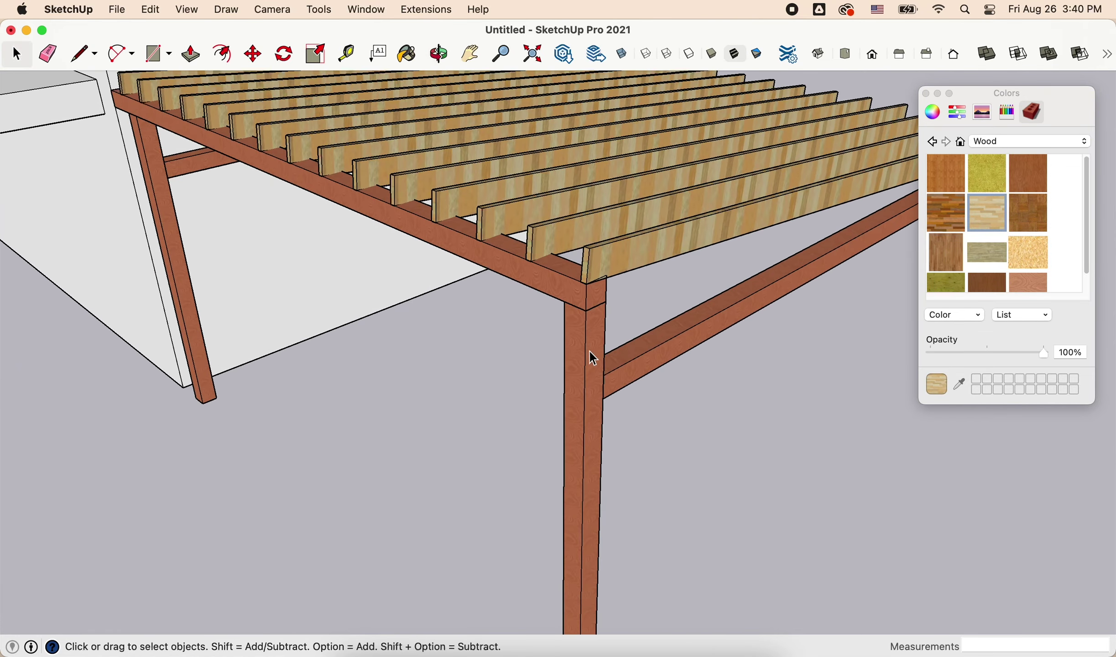
scroll(577, 359, down, 4)
scroll(587, 350, up, 4)
double_click(592, 357)
key(p)
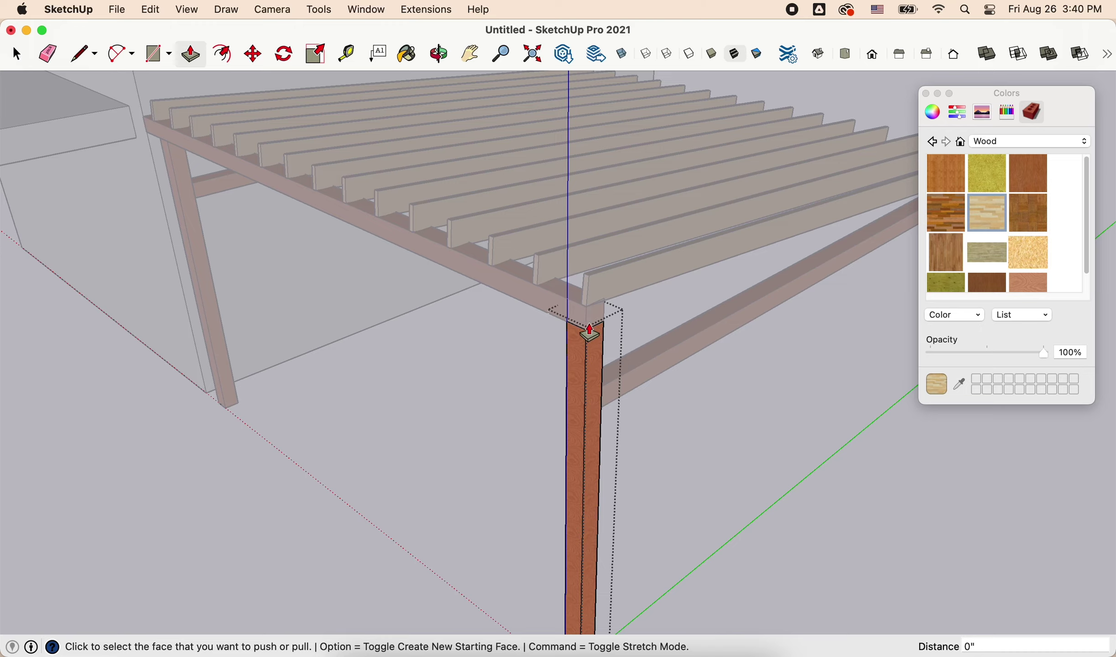
scroll(589, 332, down, 3)
key(space)
Step: Extend the lower front beam's end faces past the corner post with Push/Pull
double_click(626, 390)
key(p)
scroll(594, 390, up, 4)
middle_drag(569, 391, 141, 209)
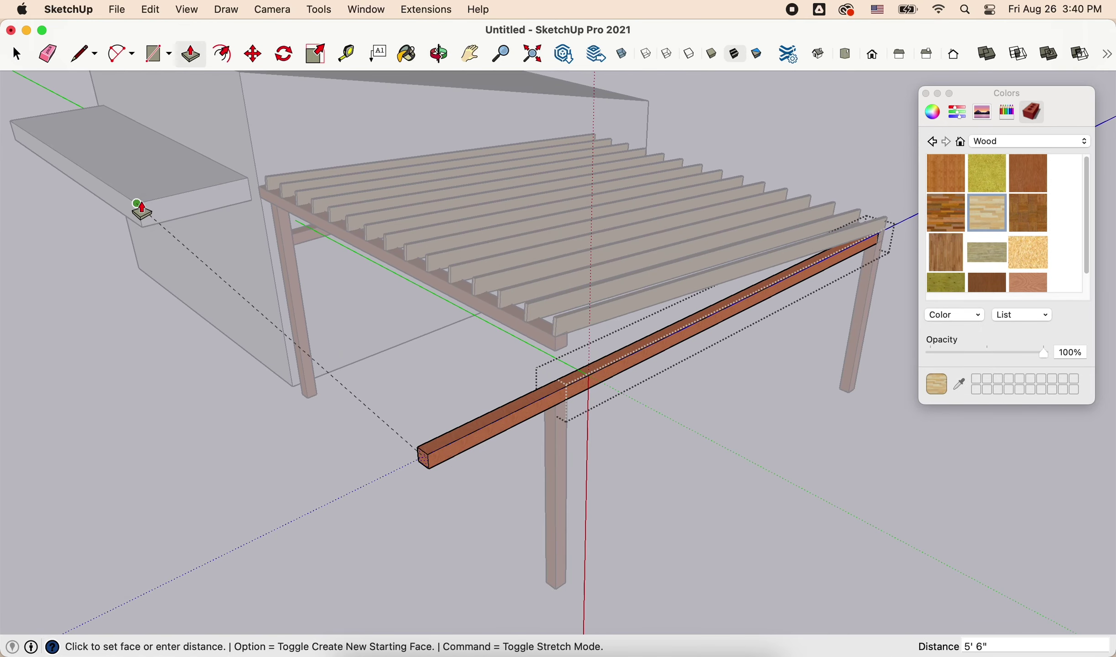
click(551, 388)
scroll(466, 441, up, 3)
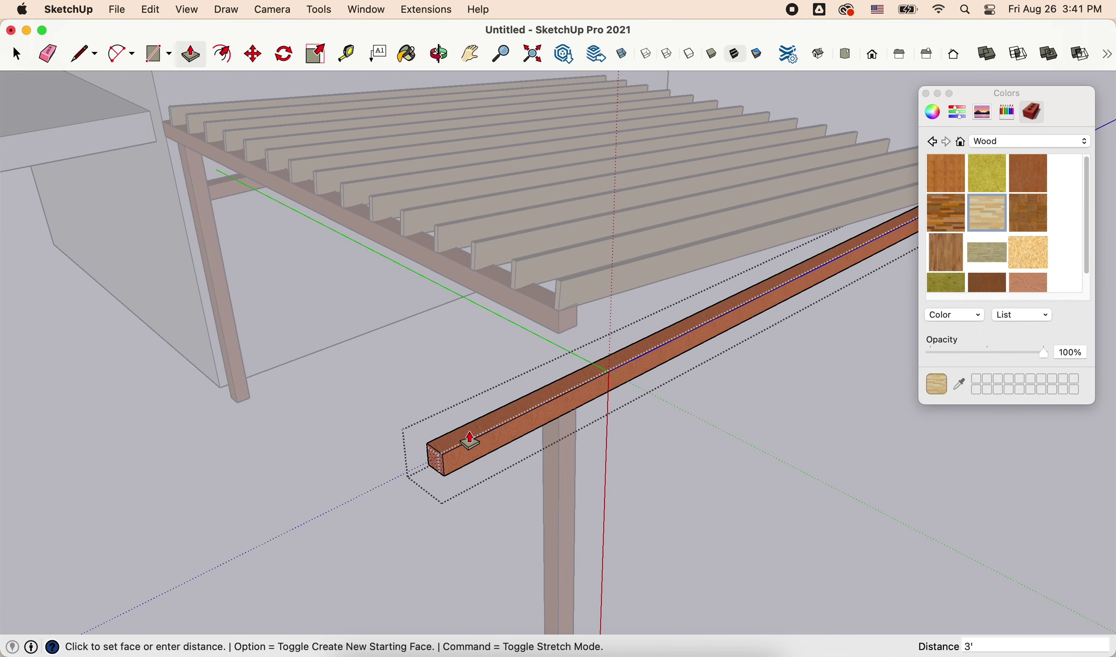
middle_drag(466, 440, 277, 232)
scroll(303, 244, up, 3)
scroll(258, 283, up, 2)
key(space)
mouse_move(258, 283)
middle_down()
mouse_move(256, 239)
mouse_move(229, 204)
middle_up()
key(p)
click(256, 274)
click(291, 294)
key(space)
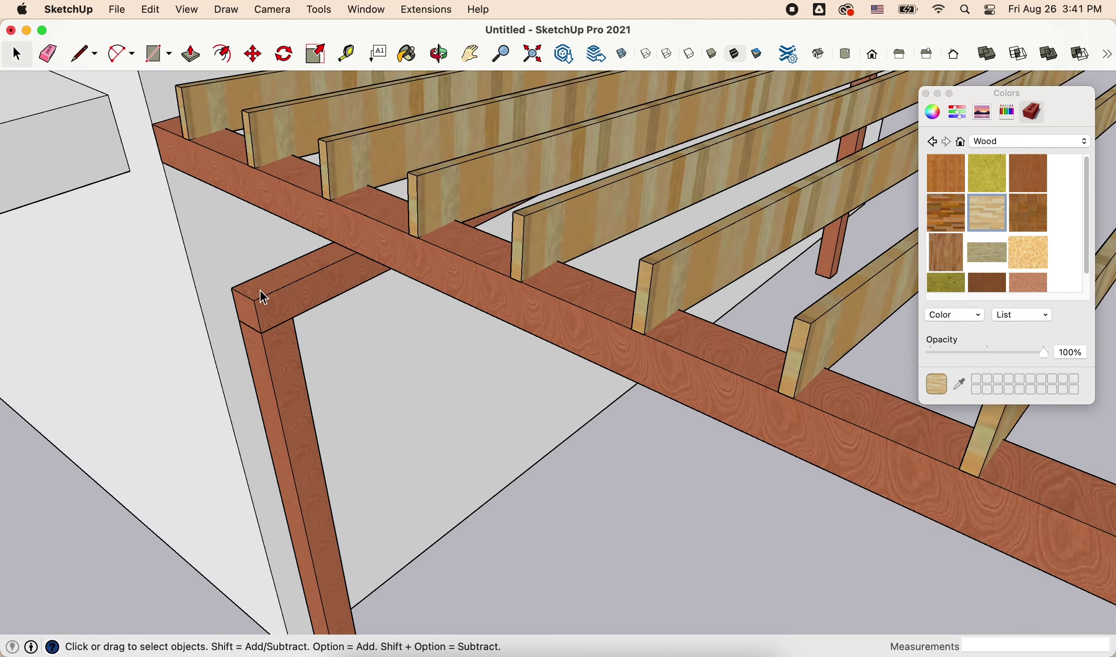
key(p)
Step: Push/Pull the front corner post's top face to a new height, forming a short post piece
scroll(232, 369, down, 5)
click(551, 376)
key(space)
scroll(551, 375, up, 4)
click(576, 595)
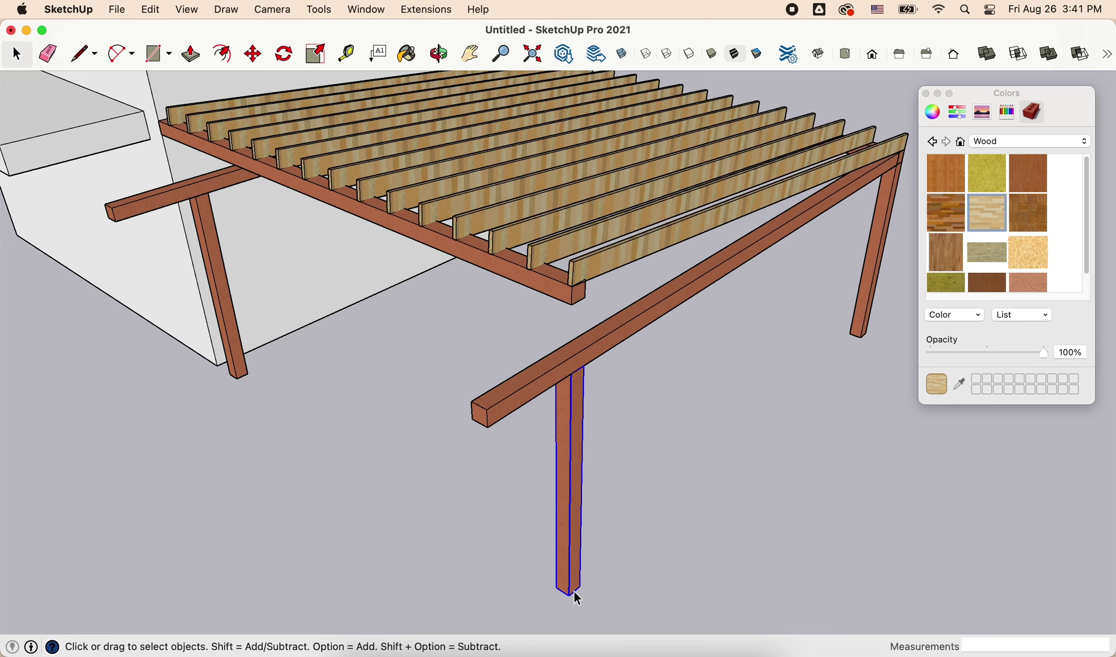
key(space)
scroll(615, 300, down, 2)
double_click(561, 331)
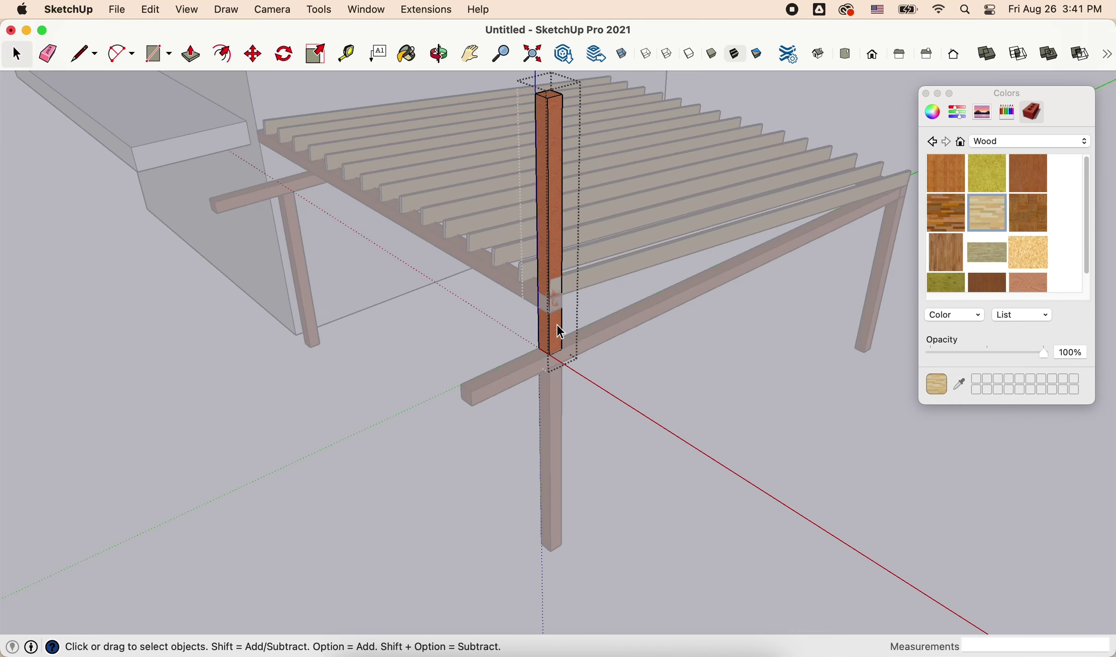
key(p)
middle_drag(545, 98, 564, 319)
click(564, 319)
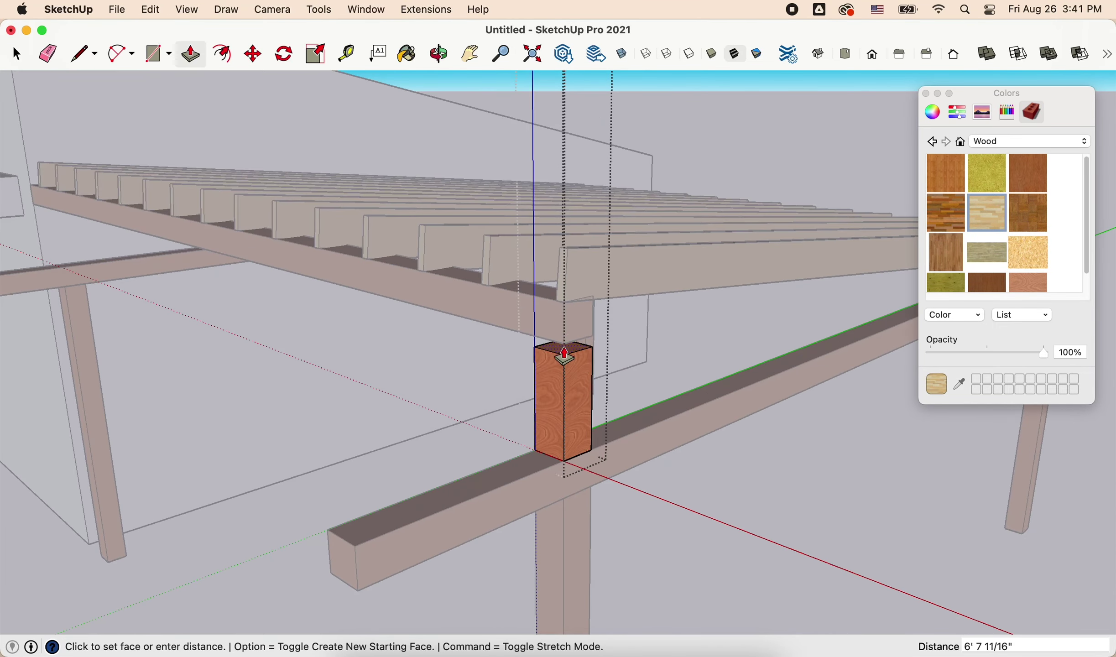
click(528, 336)
Step: Move the short post piece under the side beam near the house wall
key(space)
scroll(652, 379, down, 3)
scroll(652, 379, up, 3)
key(m)
click(657, 356)
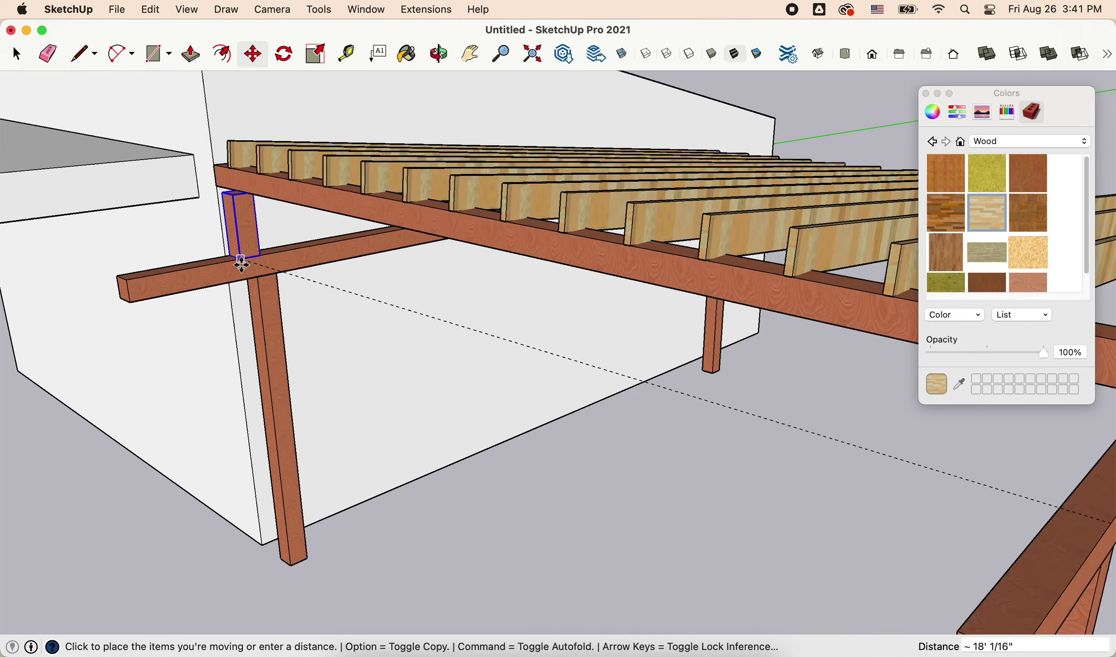
scroll(242, 264, down, 2)
scroll(257, 251, up, 5)
click(257, 252)
scroll(257, 252, down, 6)
key(space)
scroll(510, 297, up, 4)
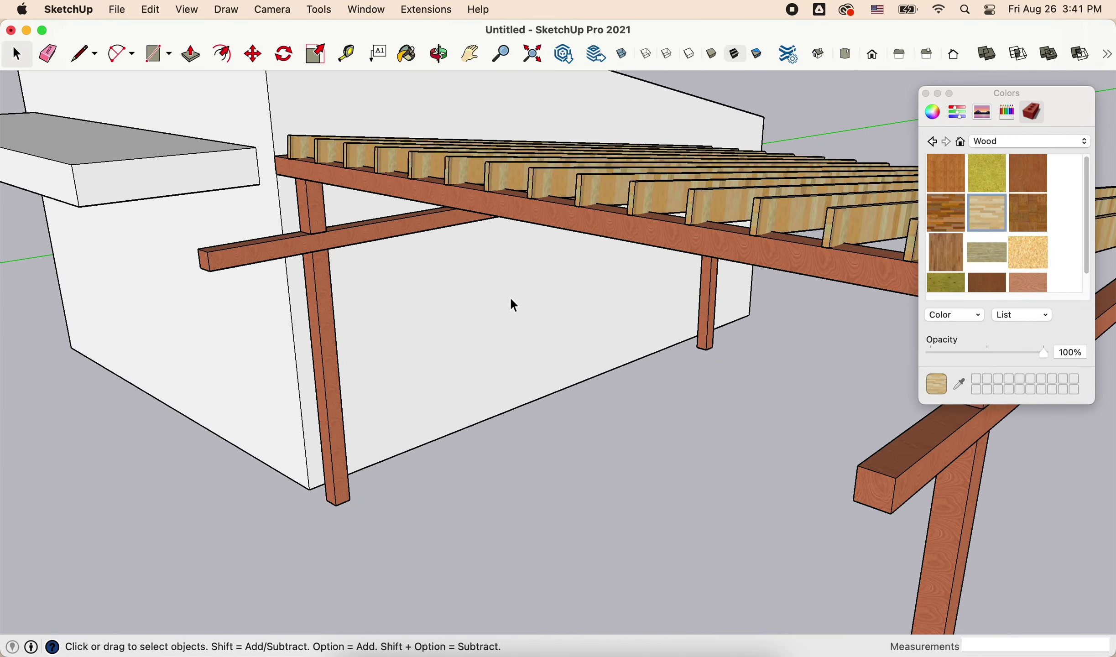
scroll(484, 379, down, 3)
scroll(561, 347, down, 2)
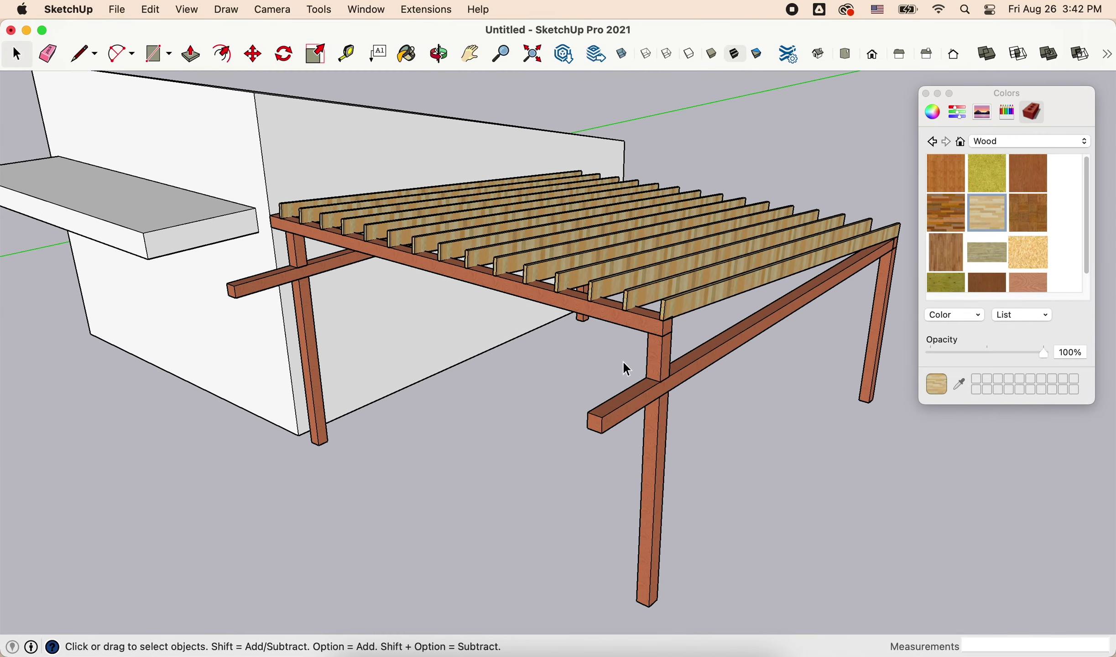
scroll(602, 356, up, 1)
scroll(587, 352, up, 2)
scroll(593, 346, down, 1)
scroll(609, 345, up, 3)
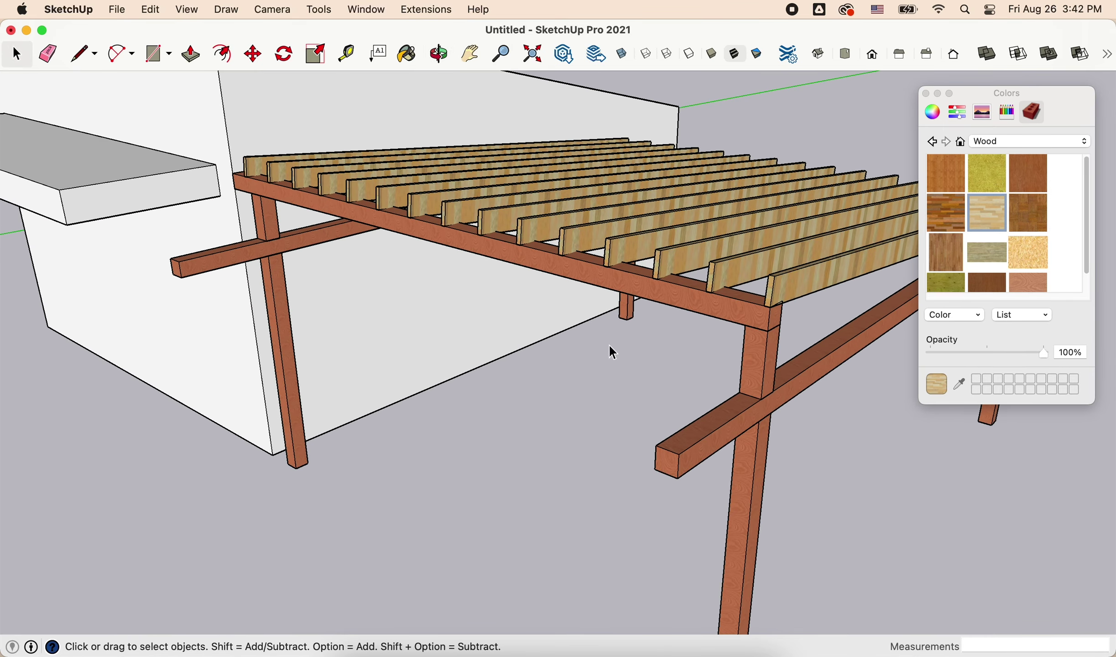
scroll(609, 344, down, 2)
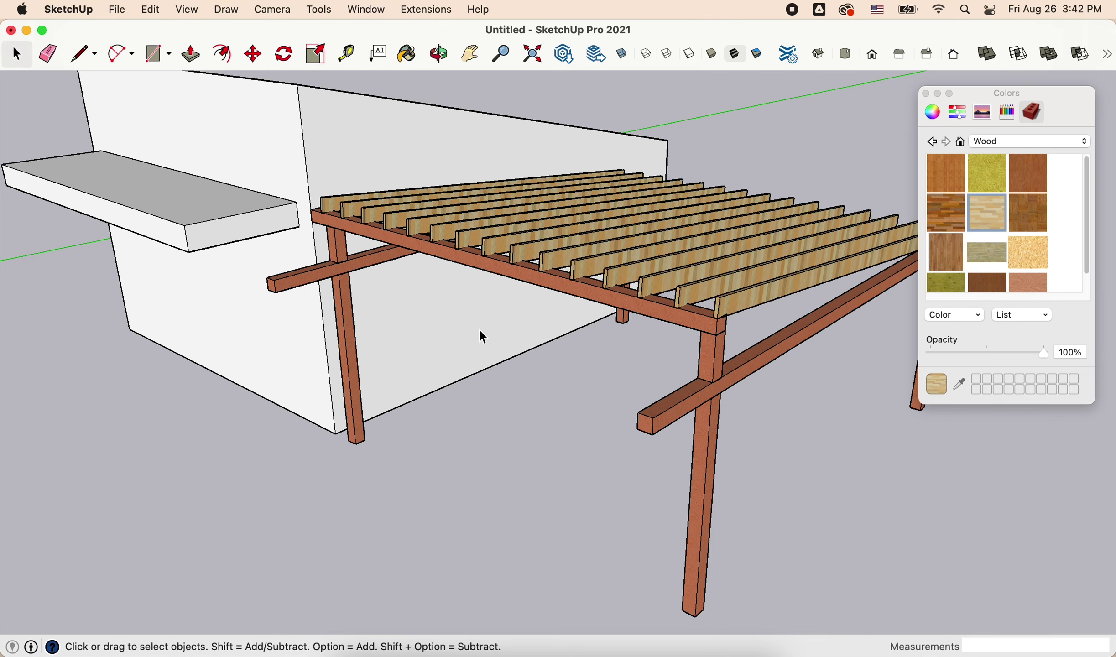
Step: Move the top roof slat down onto the end of the lower beam near the wall
mouse_move(484, 346)
middle_down()
mouse_move(590, 343)
mouse_move(580, 333)
mouse_move(594, 348)
middle_up()
scroll(576, 304, down, 2)
scroll(589, 339, up, 3)
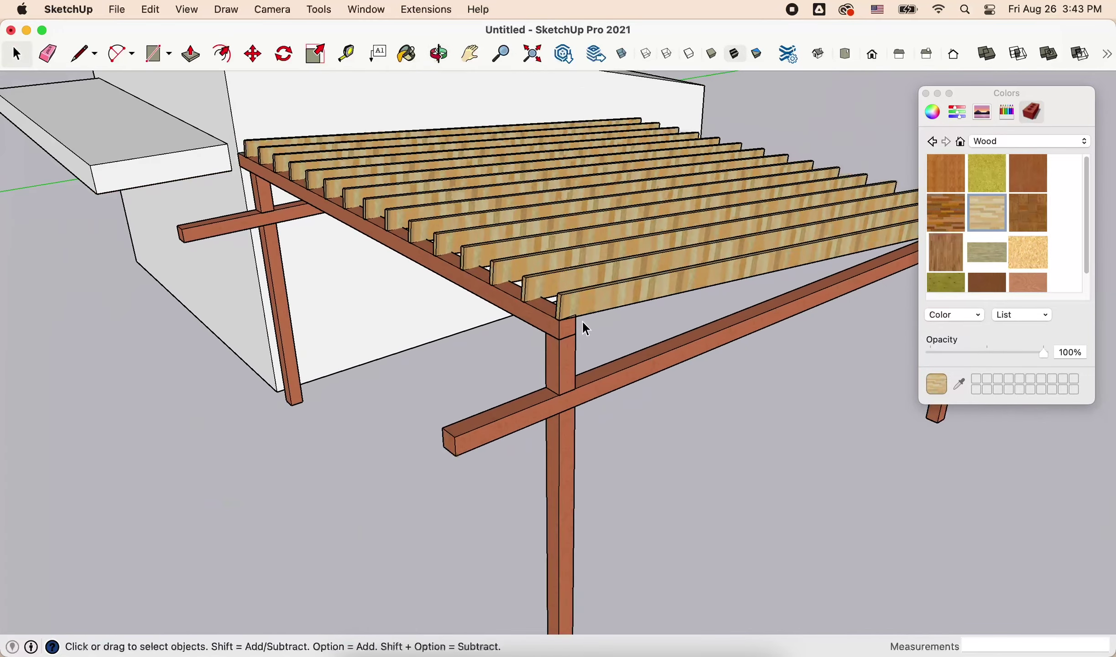
middle_drag(491, 376, 288, 202)
scroll(366, 200, up, 3)
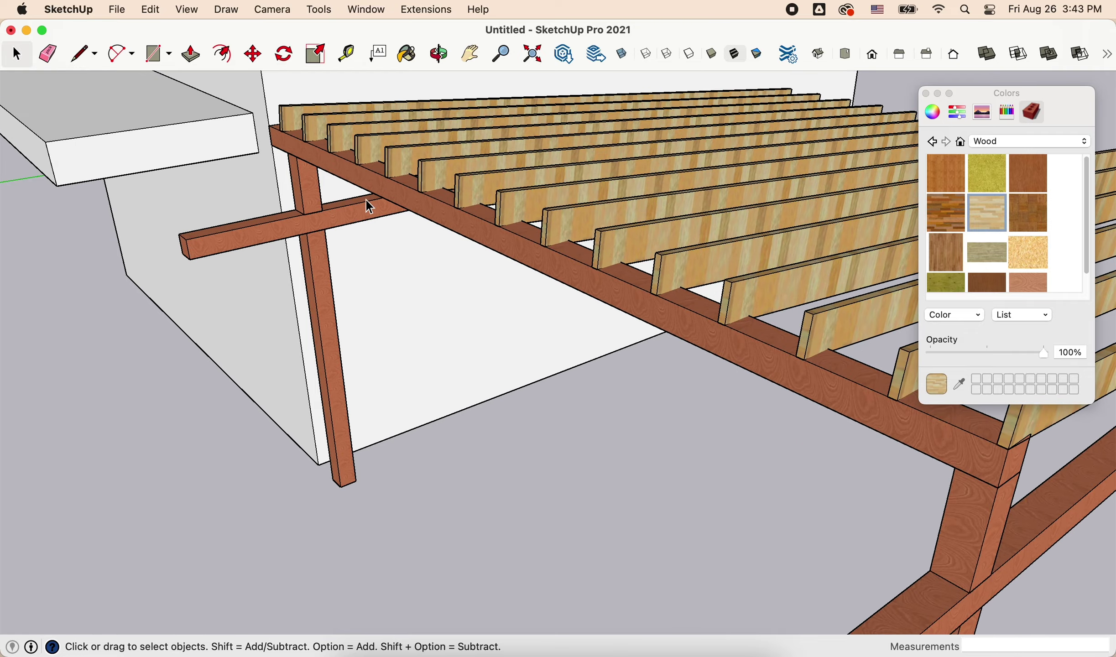
click(299, 129)
scroll(299, 130, up, 3)
key(m)
click(299, 130)
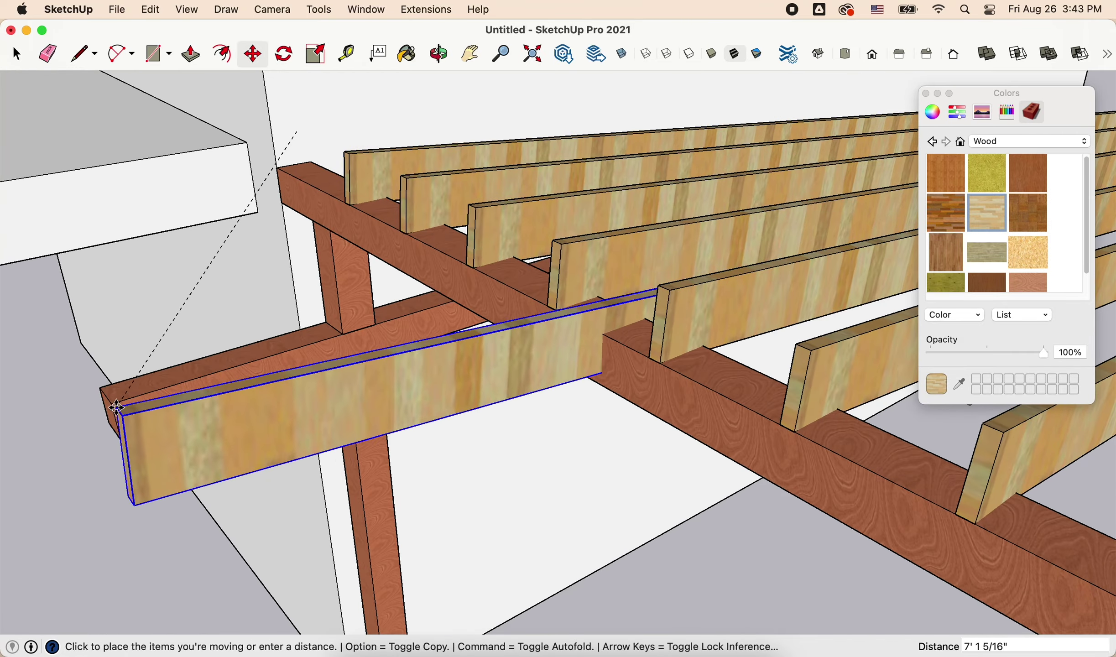
scroll(156, 408, up, 2)
click(157, 408)
scroll(381, 373, down, 5)
scroll(381, 207, down, 3)
scroll(443, 147, up, 5)
key(space)
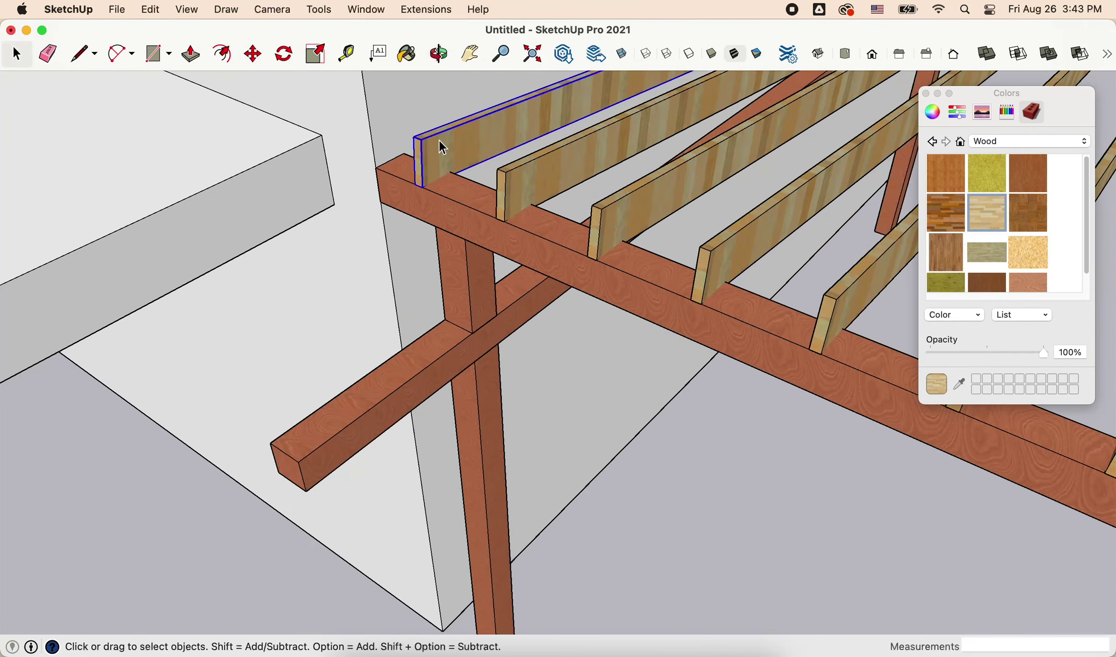
Step: Try rotating the slat, then cancel the rotation
scroll(354, 335, up, 3)
scroll(312, 461, up, 3)
click(274, 457)
scroll(274, 461, up, 2)
key(q)
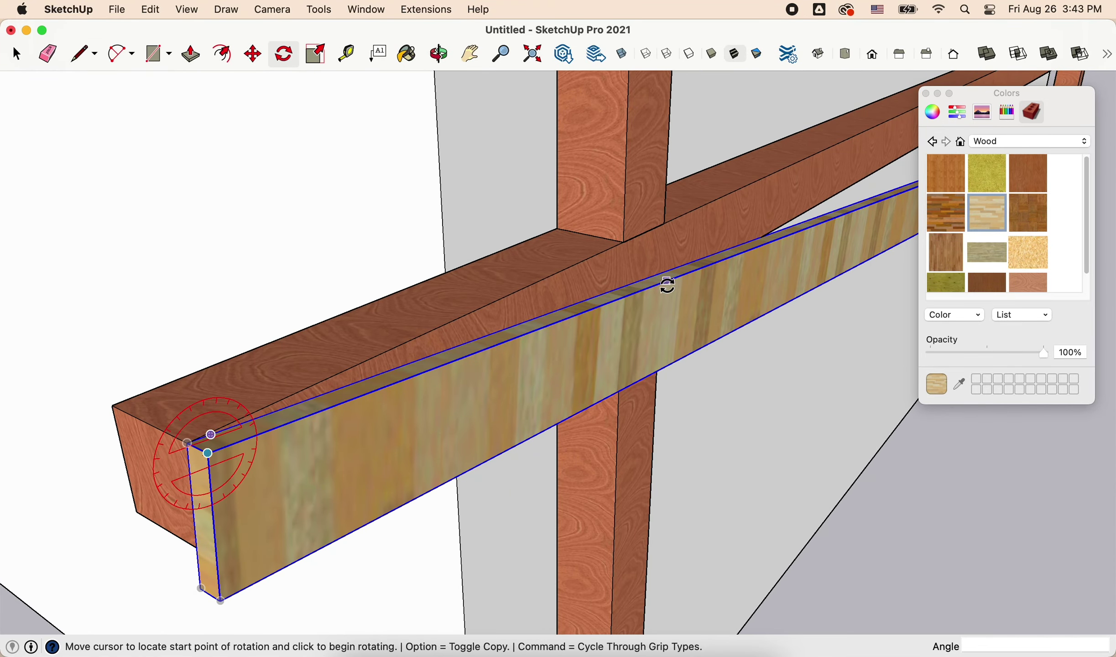
key(Escape)
scroll(658, 293, down, 3)
middle_drag(652, 299, 720, 319)
key(space)
Step: Select the slat on the lower beam and start copying it sideways
scroll(424, 369, up, 4)
scroll(589, 350, up, 2)
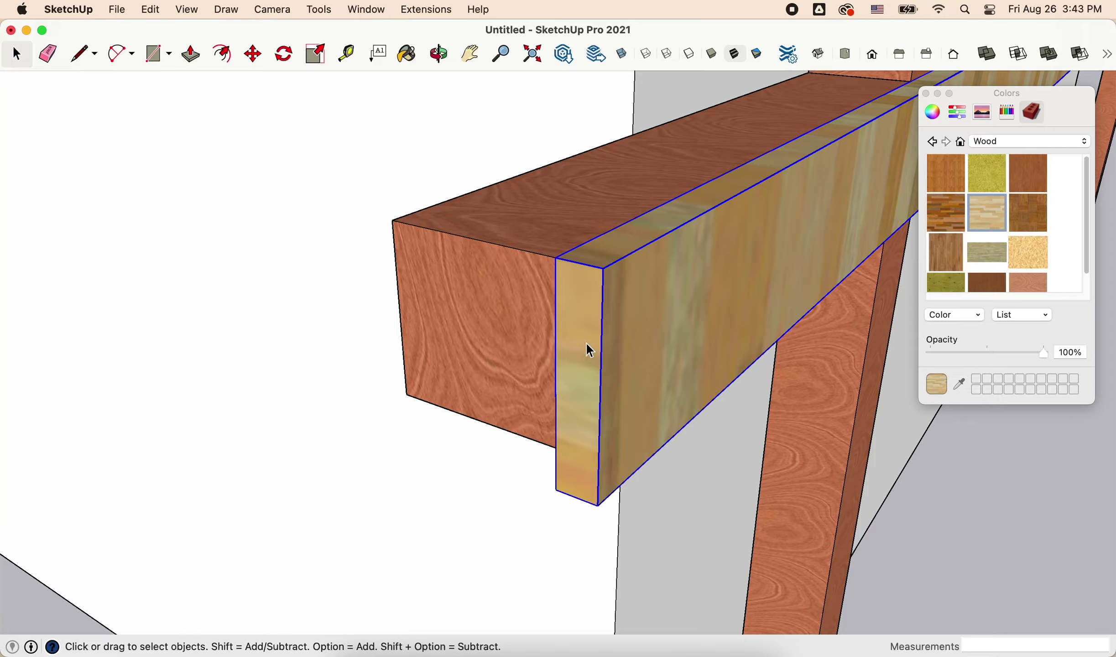
scroll(589, 351, down, 2)
middle_drag(603, 478, 697, 520)
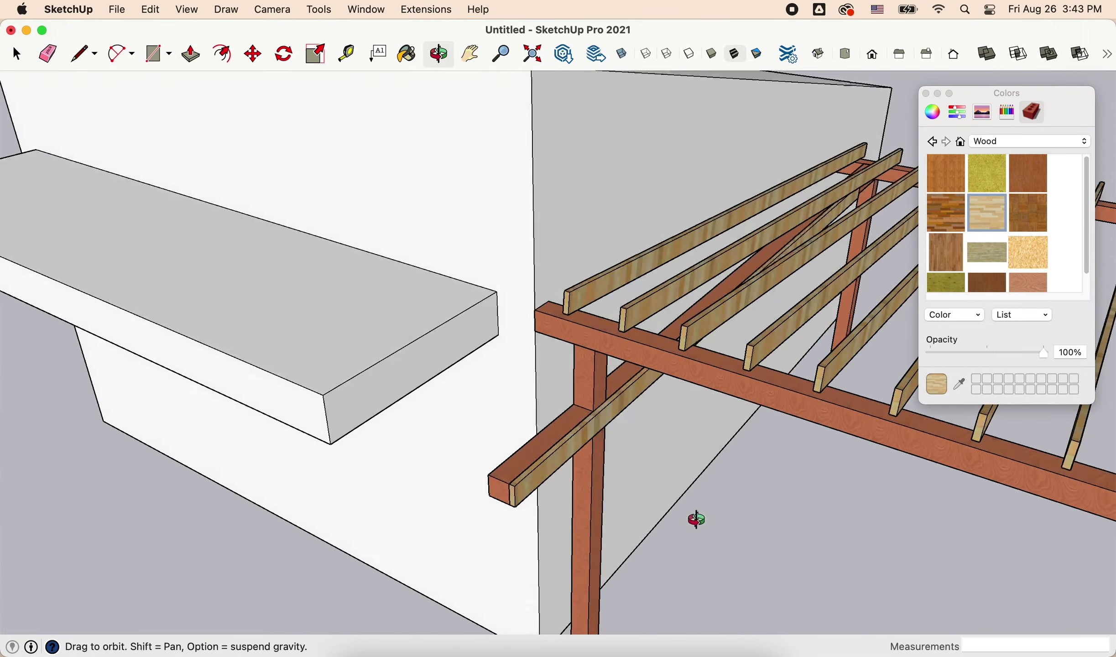
scroll(497, 414, up, 3)
click(497, 413)
key(m)
click(367, 486)
Step: Copy the slat beside the original and array it into 15 evenly spaced slats
scroll(486, 544, up, 2)
key(alt)
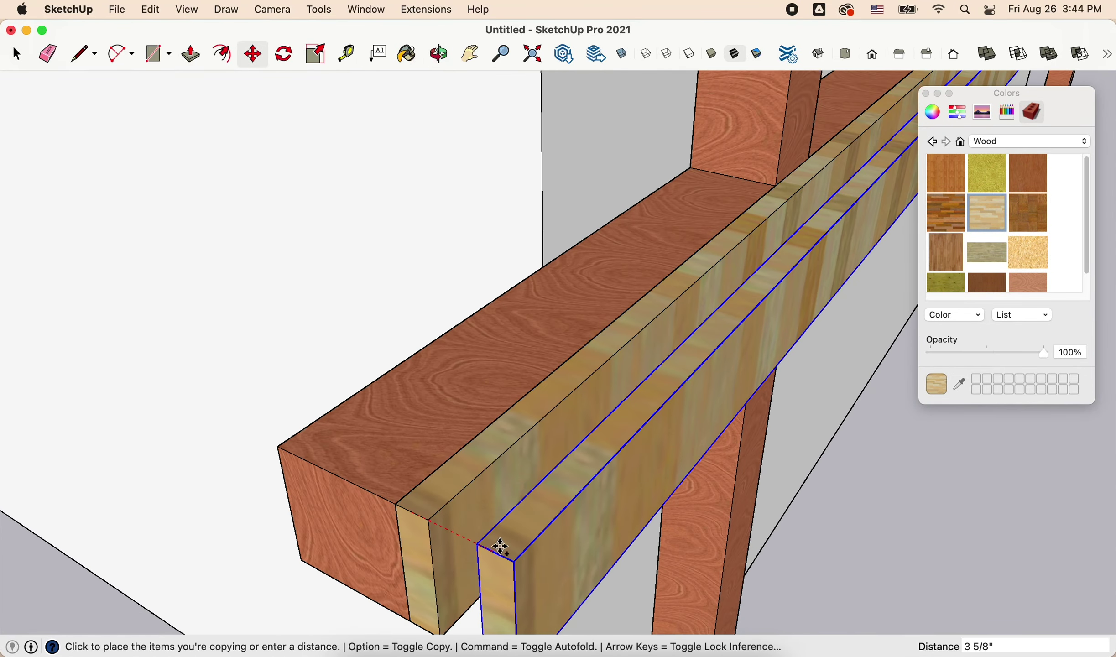
scroll(479, 545, down, 1)
click(456, 544)
scroll(456, 543, down, 5)
scroll(450, 389, up, 3)
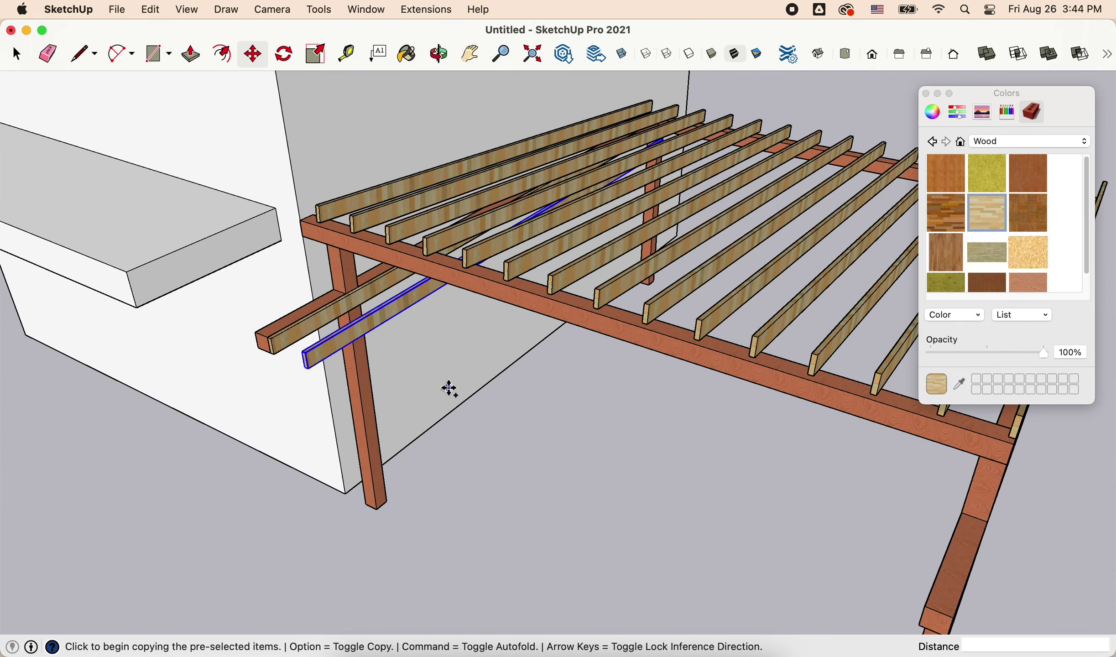
text(x15)
key(Return)
key(space)
scroll(863, 476, down, 3)
scroll(751, 442, up, 3)
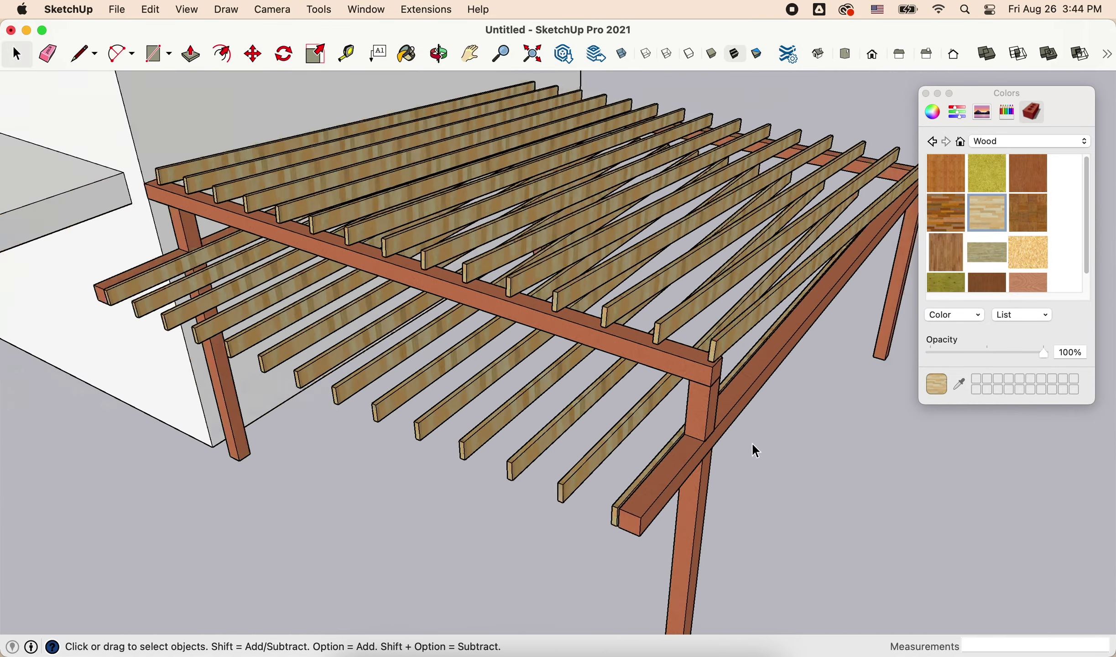
scroll(470, 393, up, 2)
scroll(855, 513, down, 3)
scroll(773, 379, up, 1)
Step: Move a beam under the outer ends of the new lower slat row
key(m)
click(773, 379)
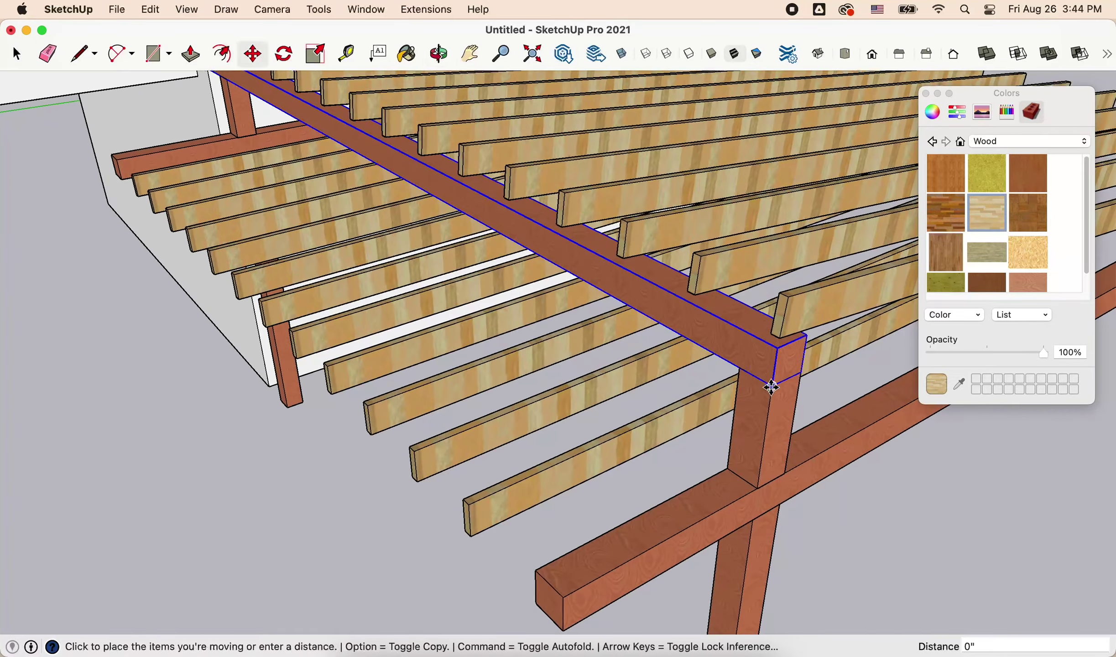
scroll(749, 384, up, 5)
scroll(724, 392, up, 2)
scroll(735, 282, down, 5)
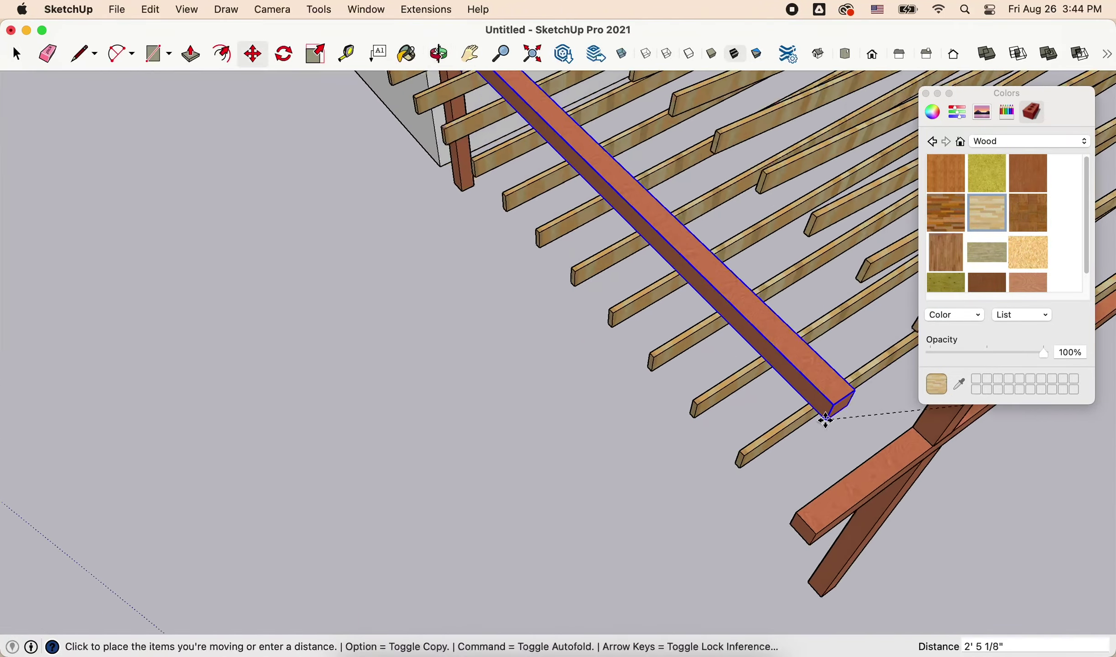
scroll(828, 411, up, 4)
scroll(686, 353, down, 2)
click(690, 287)
key(space)
scroll(690, 287, down, 4)
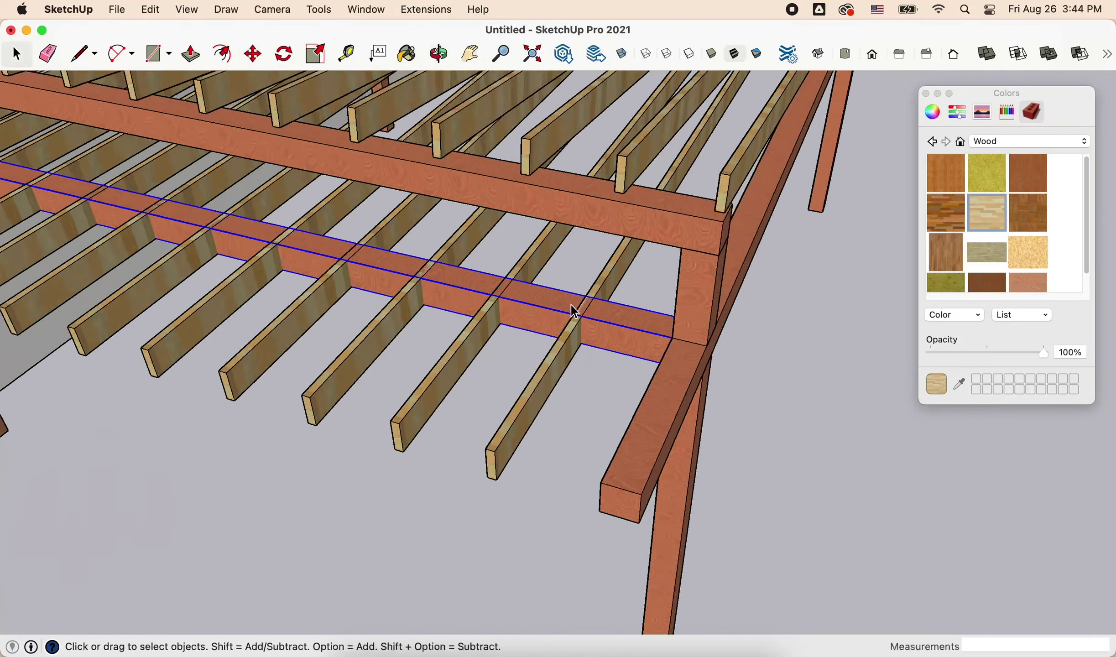
middle_drag(690, 286, 649, 323)
right_click(511, 347)
Step: Make the rafter an independent copy with Make Unique
click(583, 467)
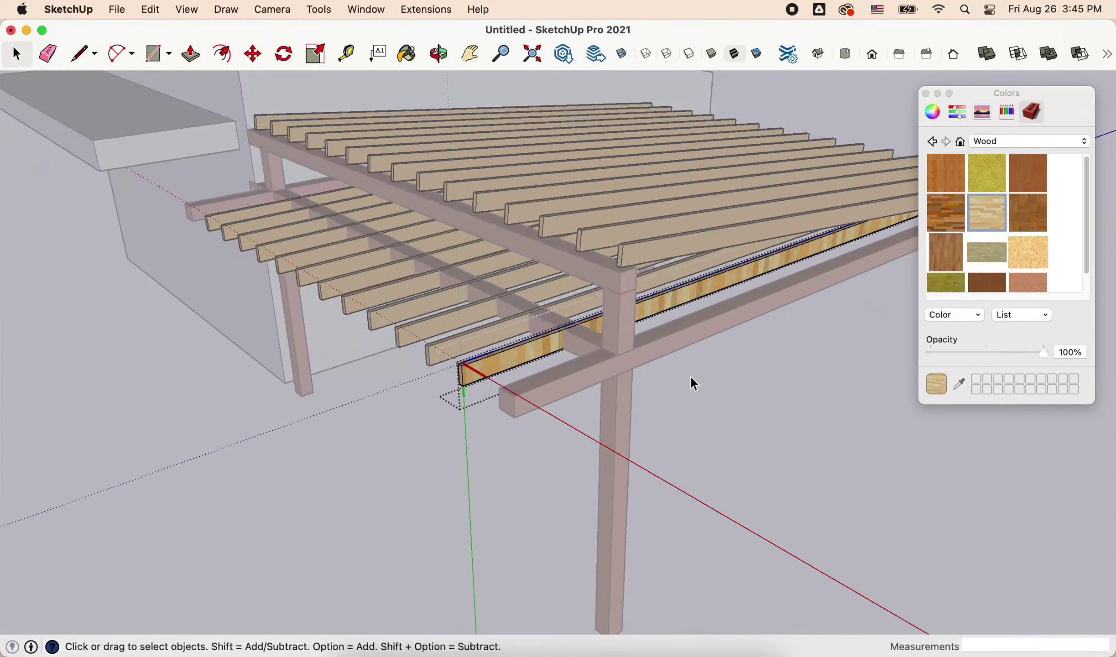
scroll(690, 382, up, 3)
key(p)
scroll(253, 470, down, 3)
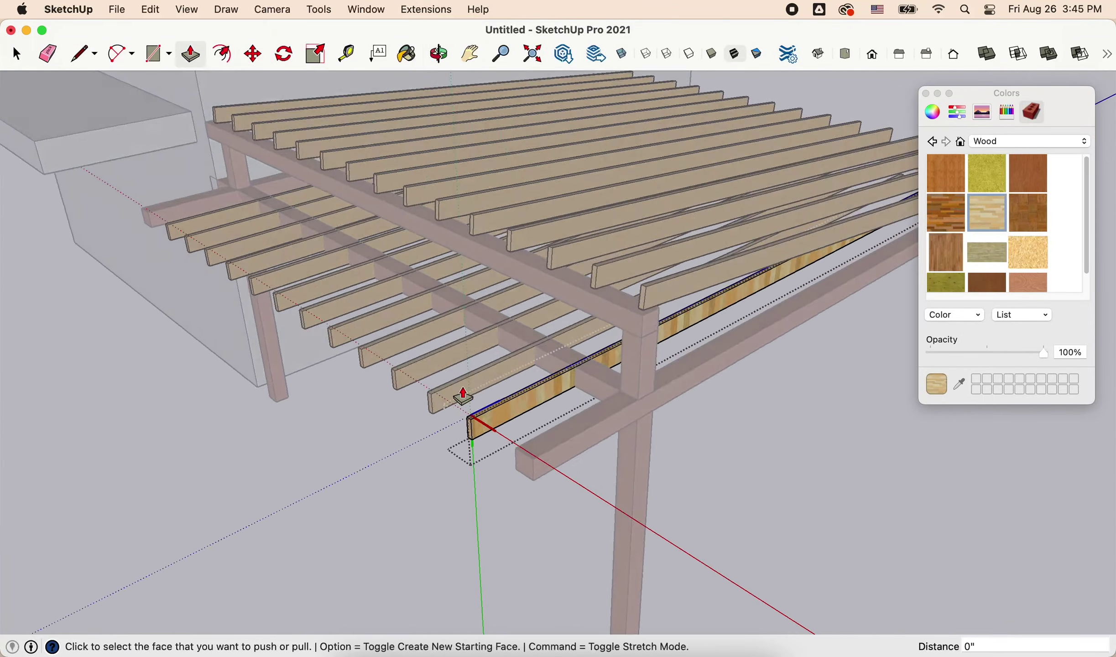
middle_drag(461, 394, 493, 424)
key(space)
right_click(552, 231)
click(625, 361)
Step: Copy the rafter beside the red beam and rotate it into line with the joist ends
scroll(680, 453, down, 3)
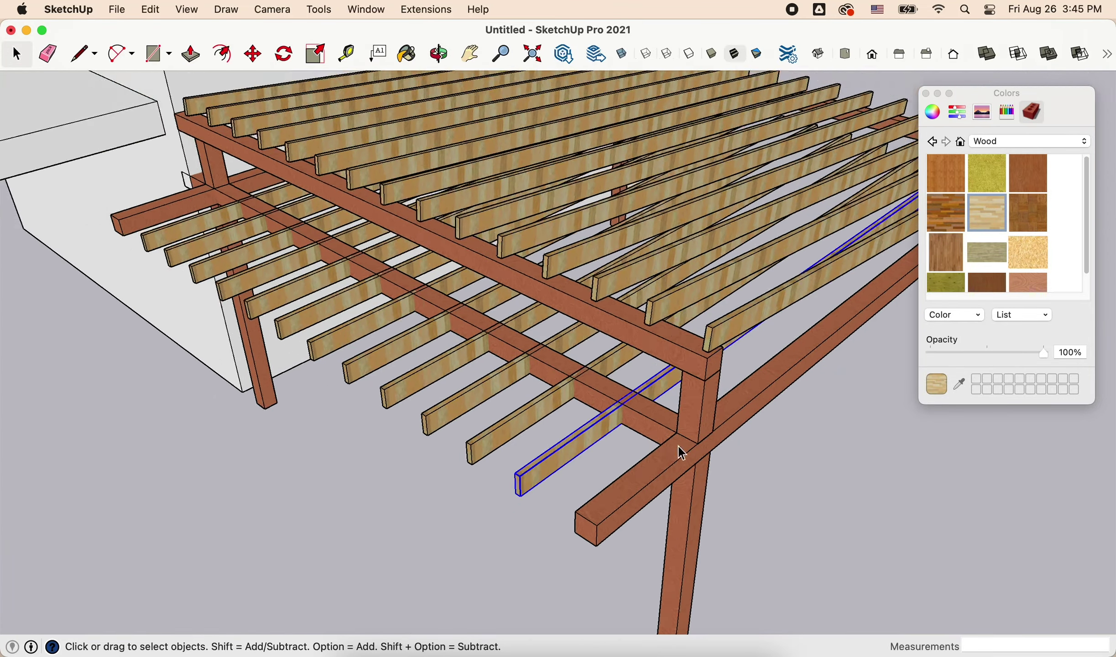
mouse_move(681, 453)
middle_down()
mouse_move(606, 399)
mouse_move(562, 457)
middle_up()
scroll(536, 489, up, 5)
key(m)
click(523, 492)
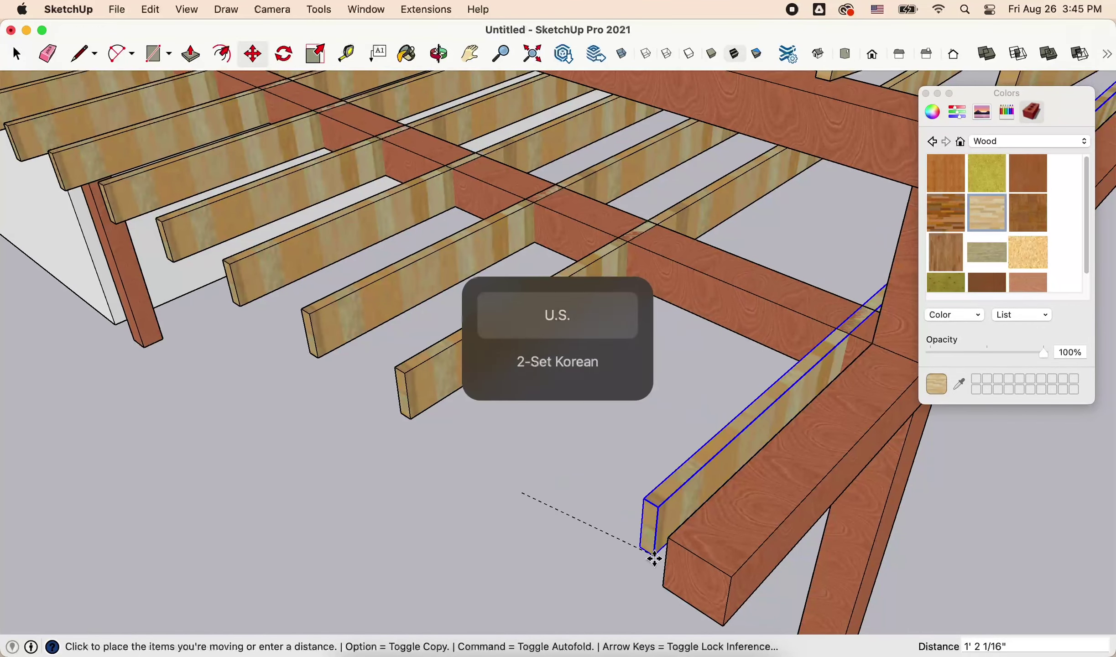
key(alt)
click(673, 509)
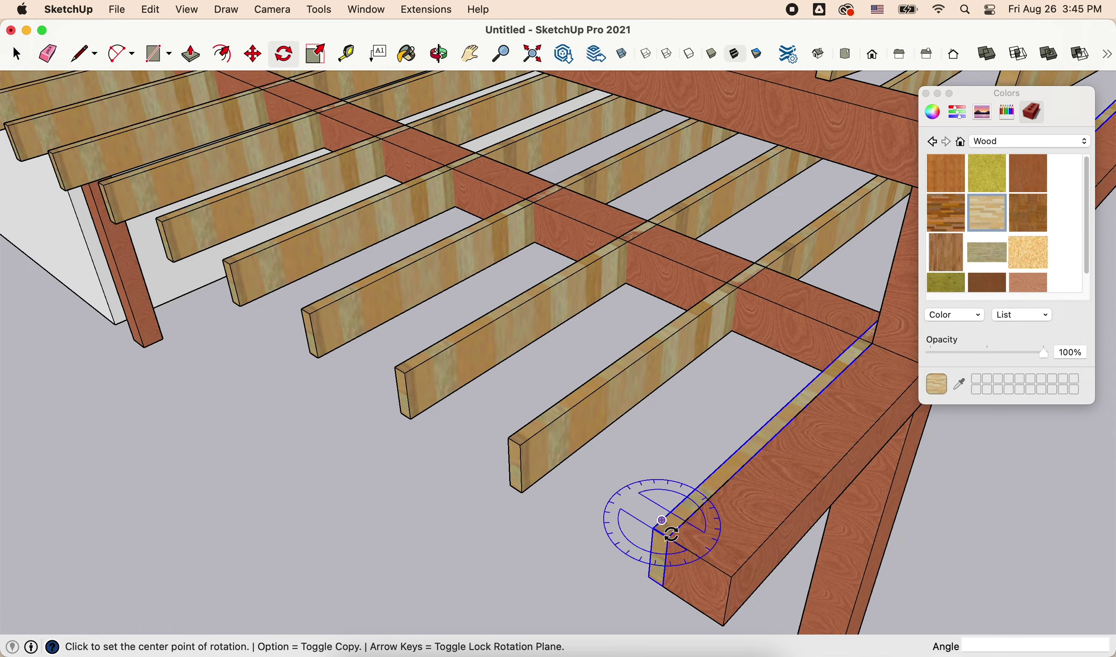
scroll(657, 532, up, 2)
drag(657, 554, 553, 456)
click(553, 456)
Step: Orbit in close to inspect the new edge board along the lower joists
key(space)
scroll(553, 456, down, 3)
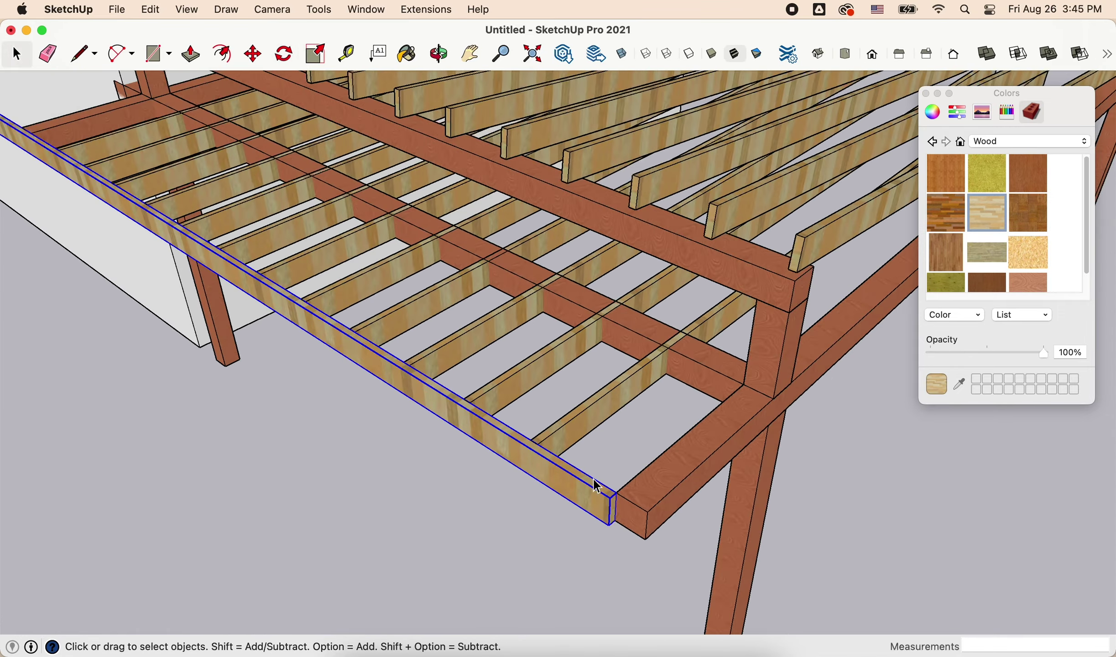
scroll(593, 457, up, 3)
key(m)
key(space)
scroll(646, 472, down, 3)
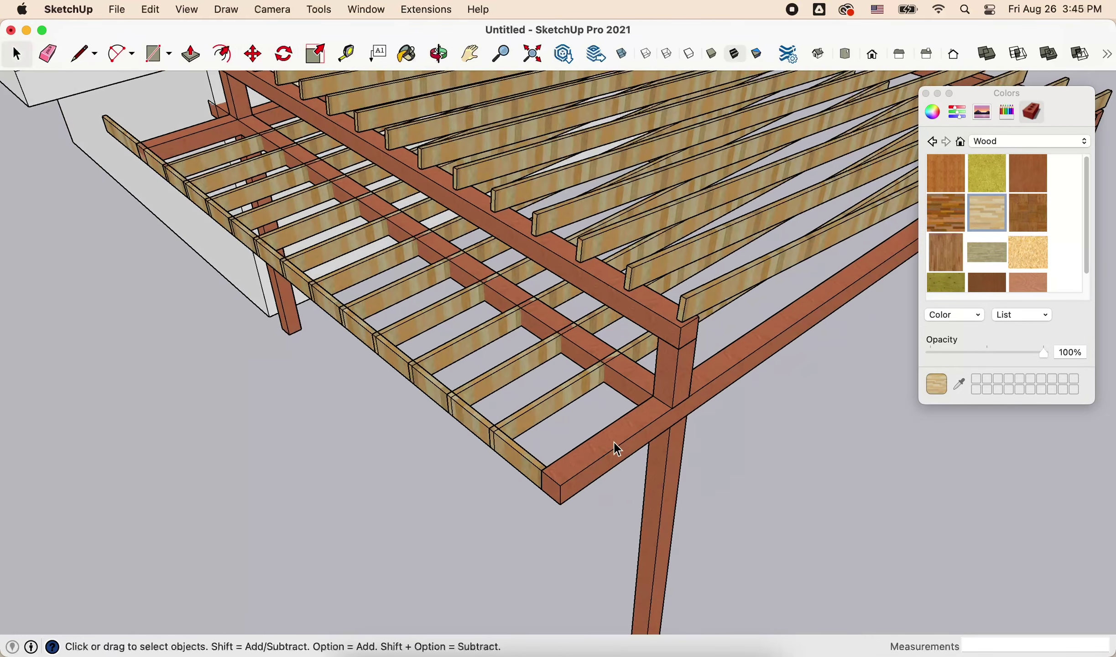
middle_drag(621, 442, 624, 372)
mouse_move(703, 322)
middle_down()
mouse_move(693, 331)
mouse_move(593, 291)
middle_up()
Step: Select the edge board and start a move, then cancel it and view the whole carport
shift+click(673, 334)
scroll(673, 334, up, 5)
key(m)
click(503, 256)
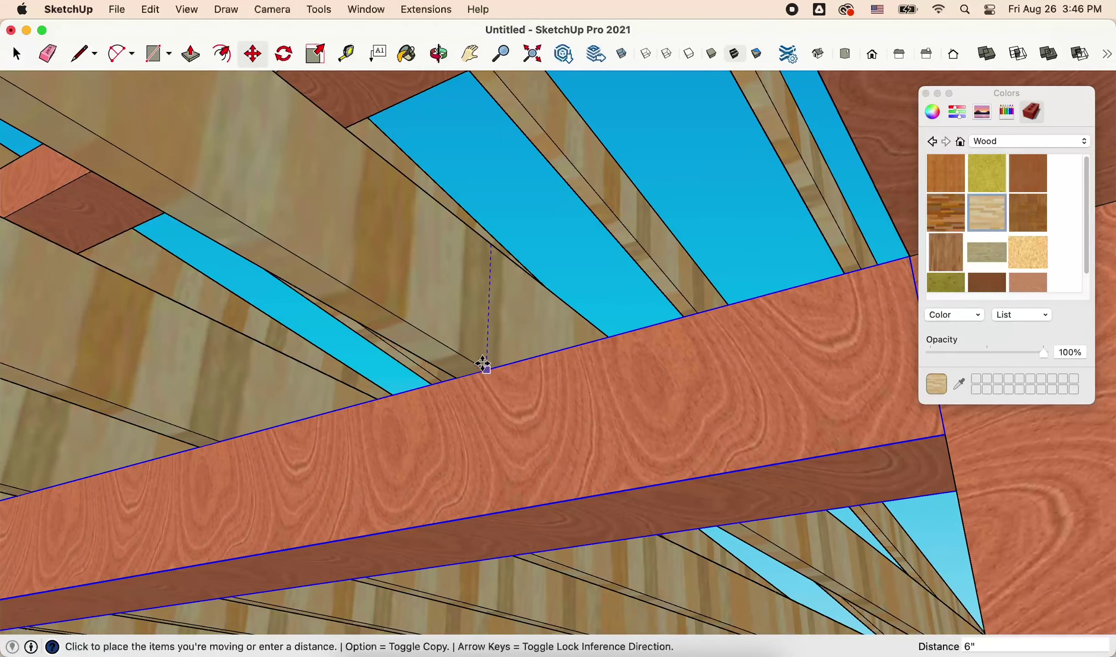
scroll(487, 366, down, 5)
key(space)
middle_drag(653, 375, 624, 457)
Step: Select the front edge board and push its end face to shorten it
key(space)
scroll(638, 428, down, 5)
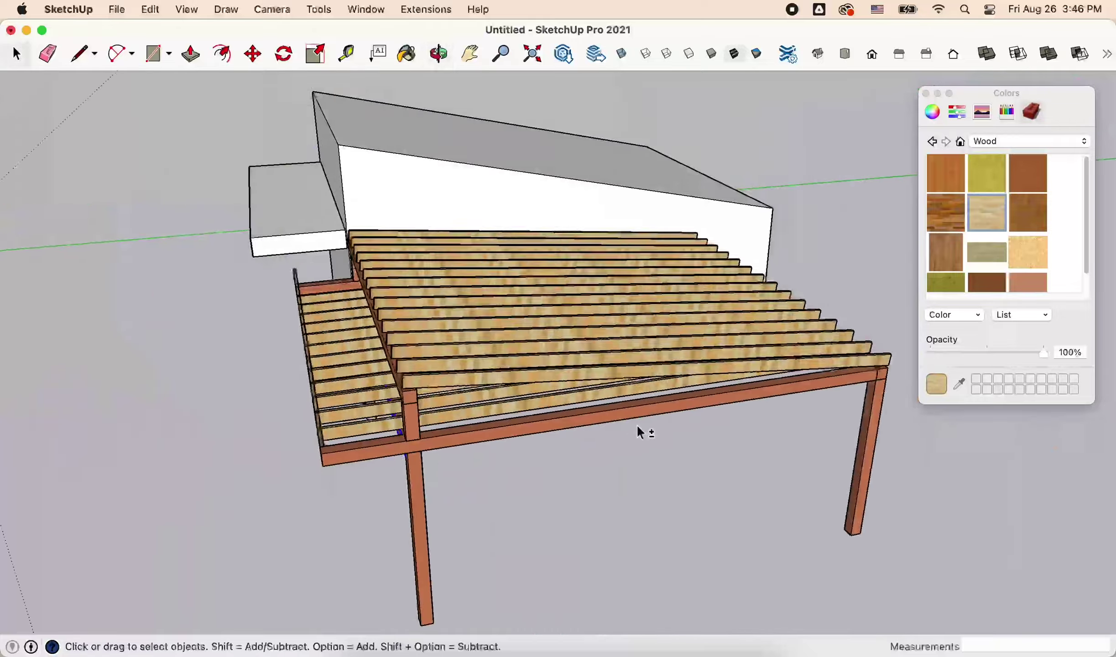
scroll(349, 386, up, 5)
middle_drag(349, 387, 661, 508)
click(660, 509)
key(p)
click(193, 372)
scroll(681, 212, down, 3)
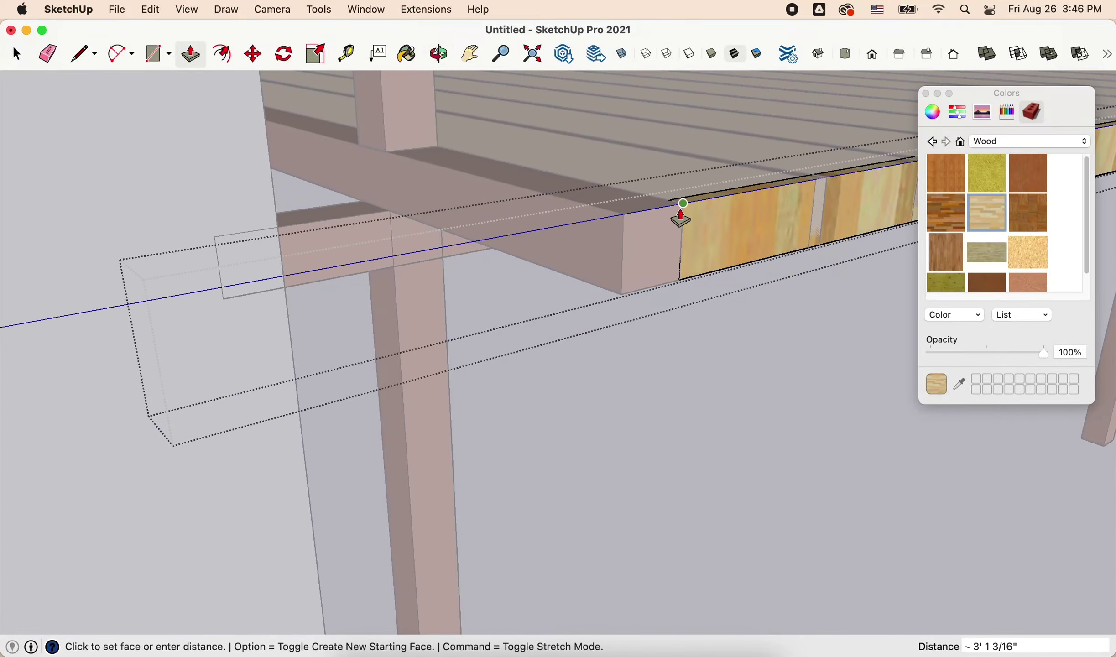
key(space)
scroll(533, 374, down, 5)
middle_drag(533, 374, 536, 278)
scroll(445, 364, up, 5)
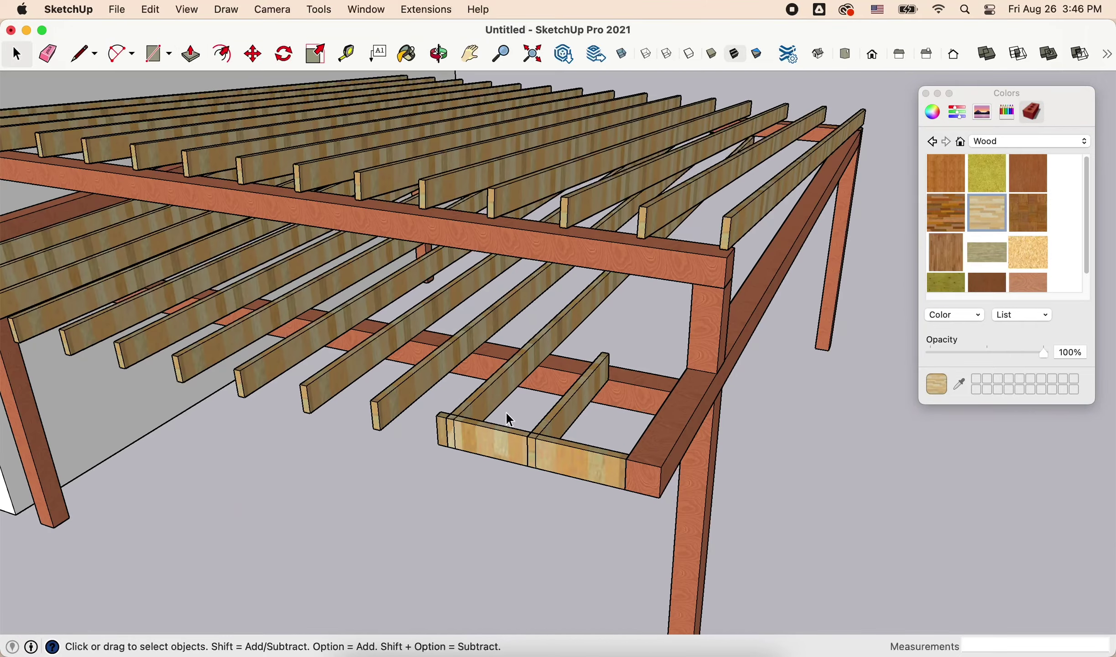
Step: Select the edge board and then the lower red beam to check the corner framing
right_click(507, 417)
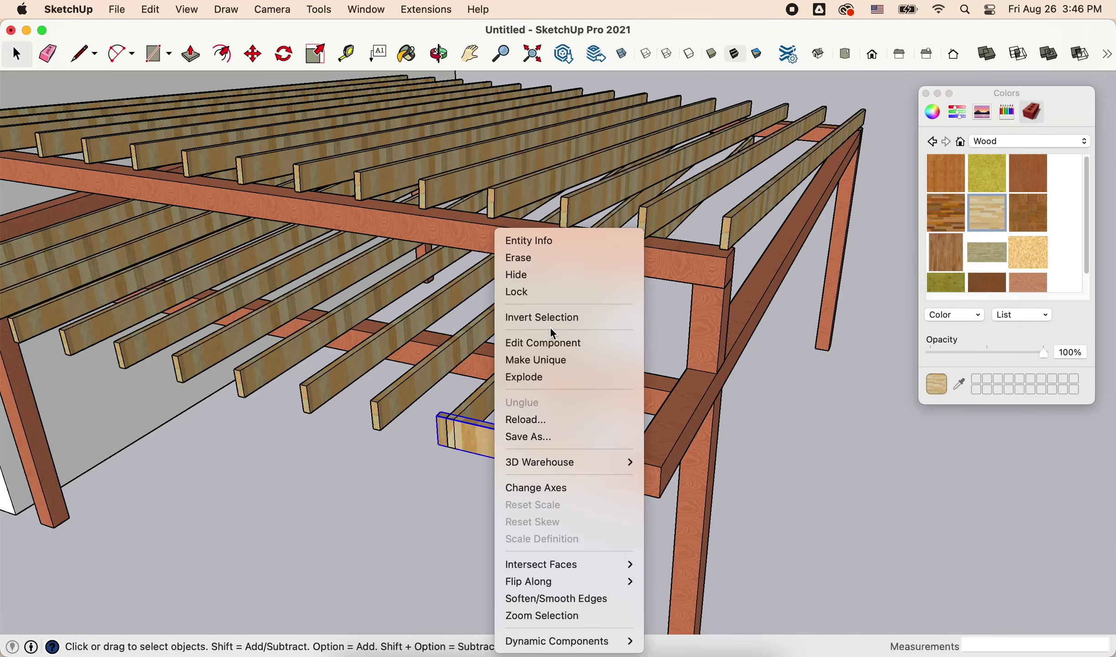
click(536, 613)
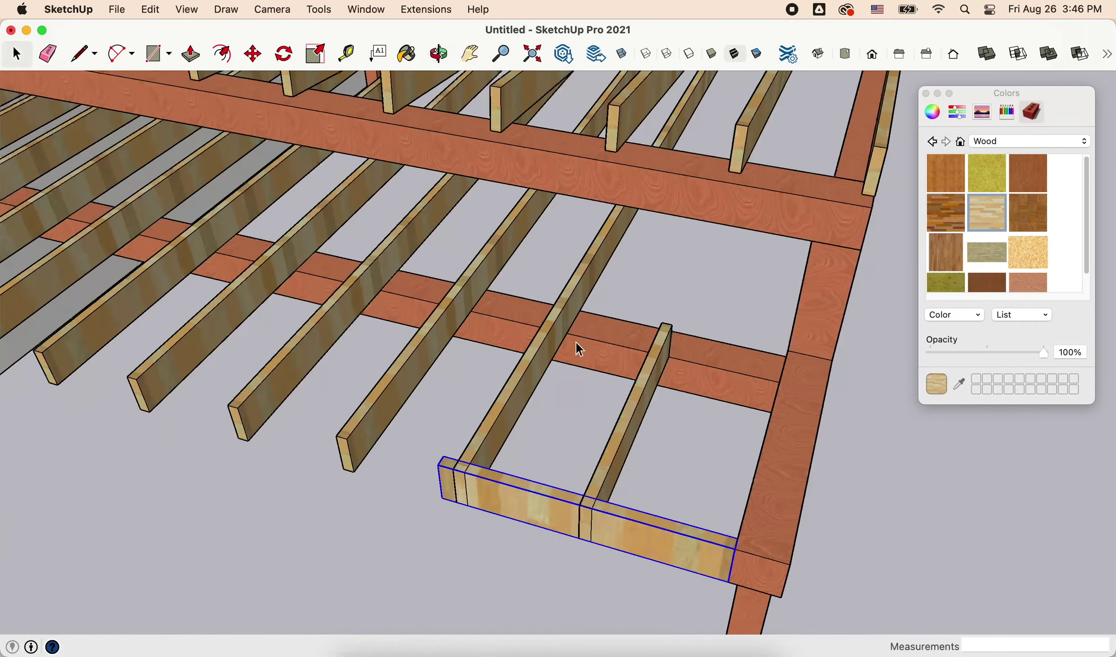
click(576, 342)
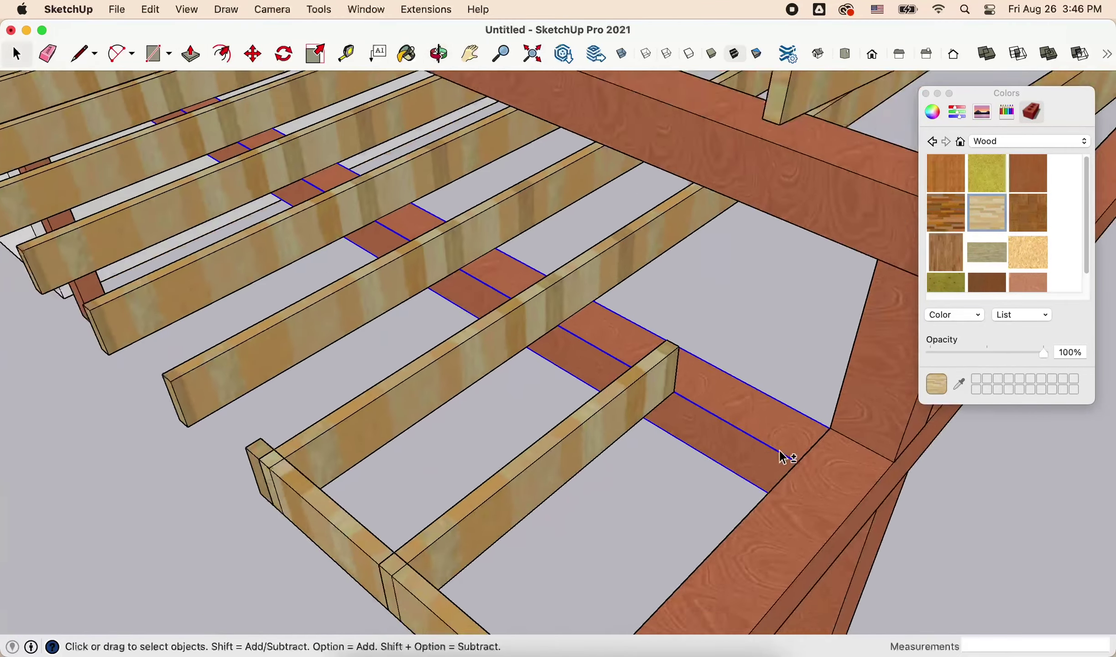
scroll(618, 339, up, 5)
key(m)
key(space)
scroll(472, 294, down, 5)
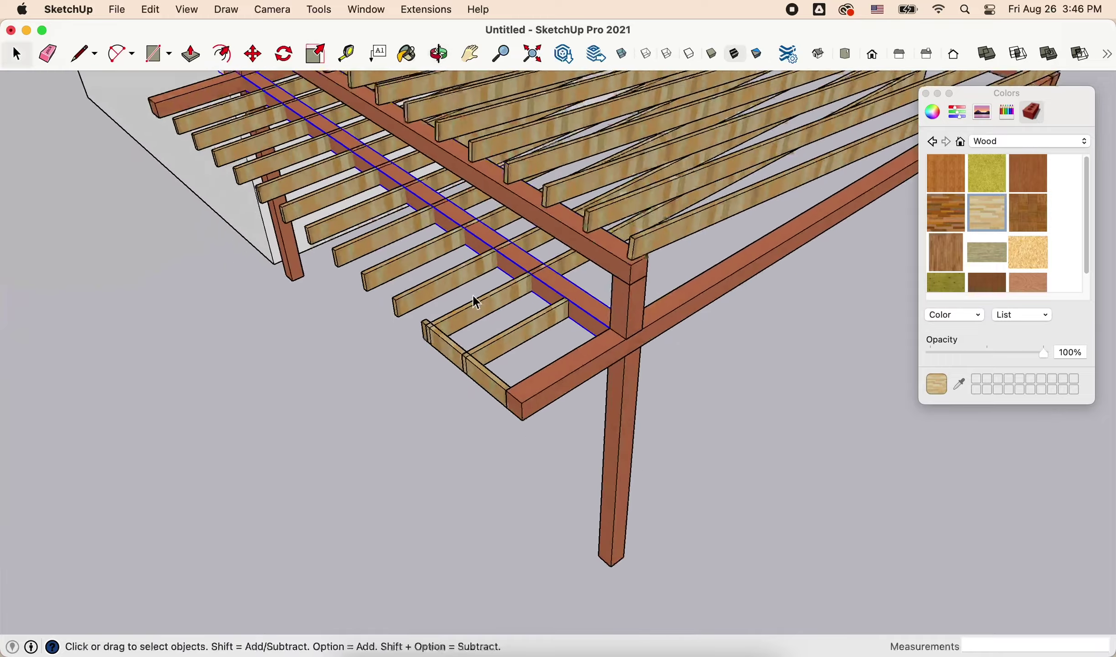
scroll(489, 292, up, 2)
scroll(547, 257, up, 2)
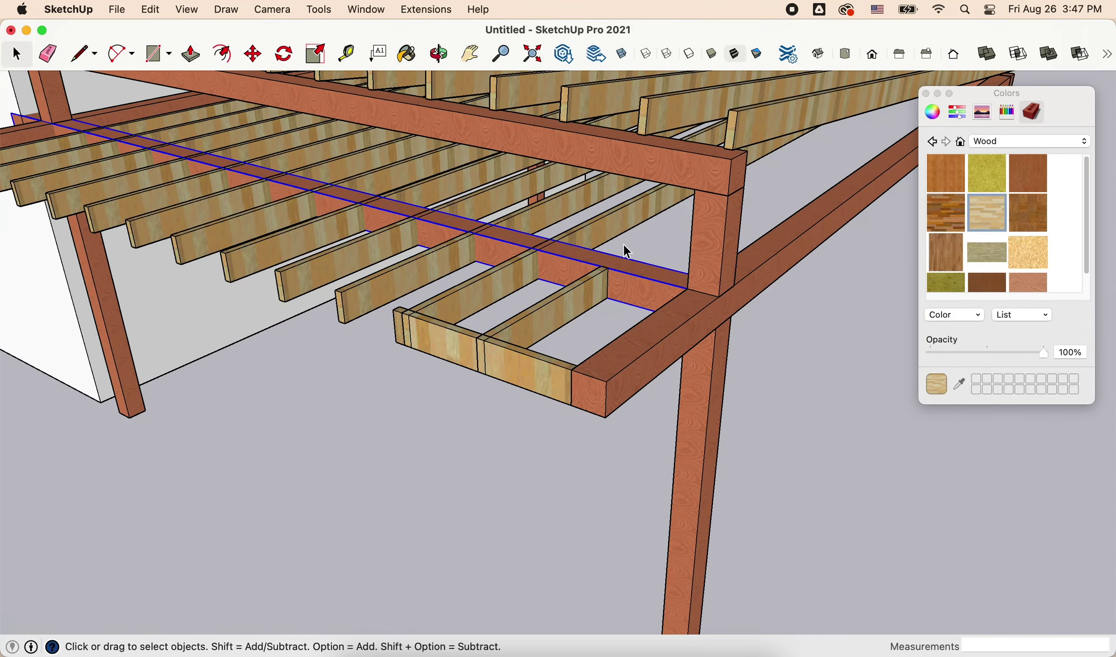
scroll(593, 344, up, 3)
Step: Open the short corner board for editing, then close it and view the carport from low
click(593, 343)
mouse_move(519, 294)
middle_down()
mouse_move(630, 324)
mouse_move(426, 324)
mouse_move(676, 269)
middle_up()
scroll(631, 324, down, 3)
scroll(675, 269, down, 5)
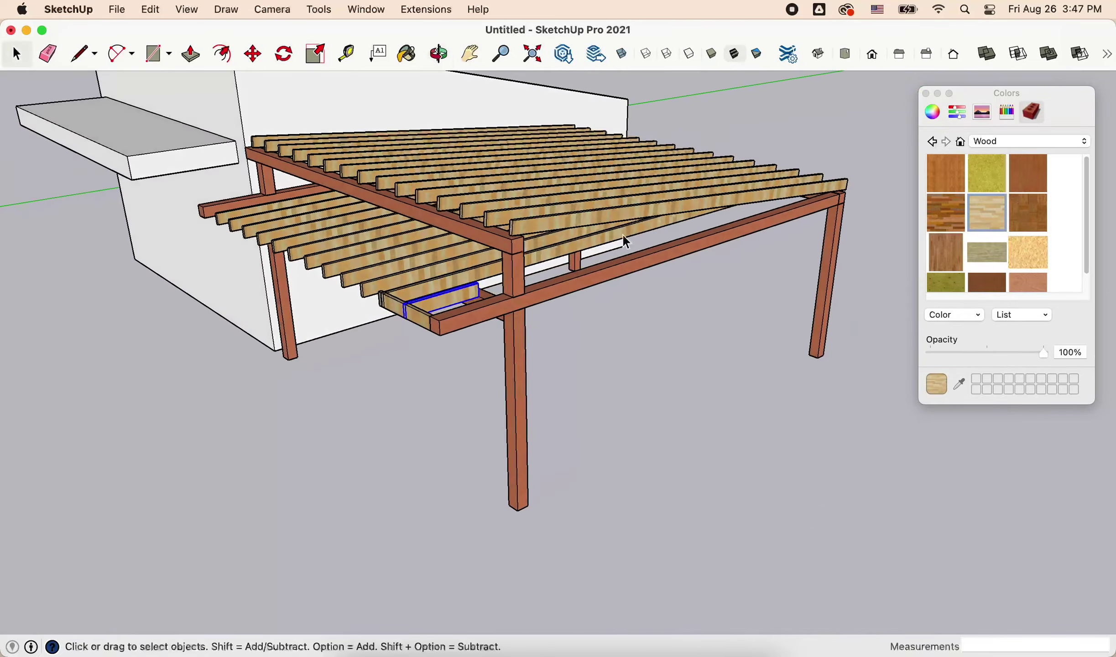
scroll(678, 361, up, 5)
scroll(436, 456, up, 3)
double_click(435, 456)
key(space)
scroll(475, 427, down, 5)
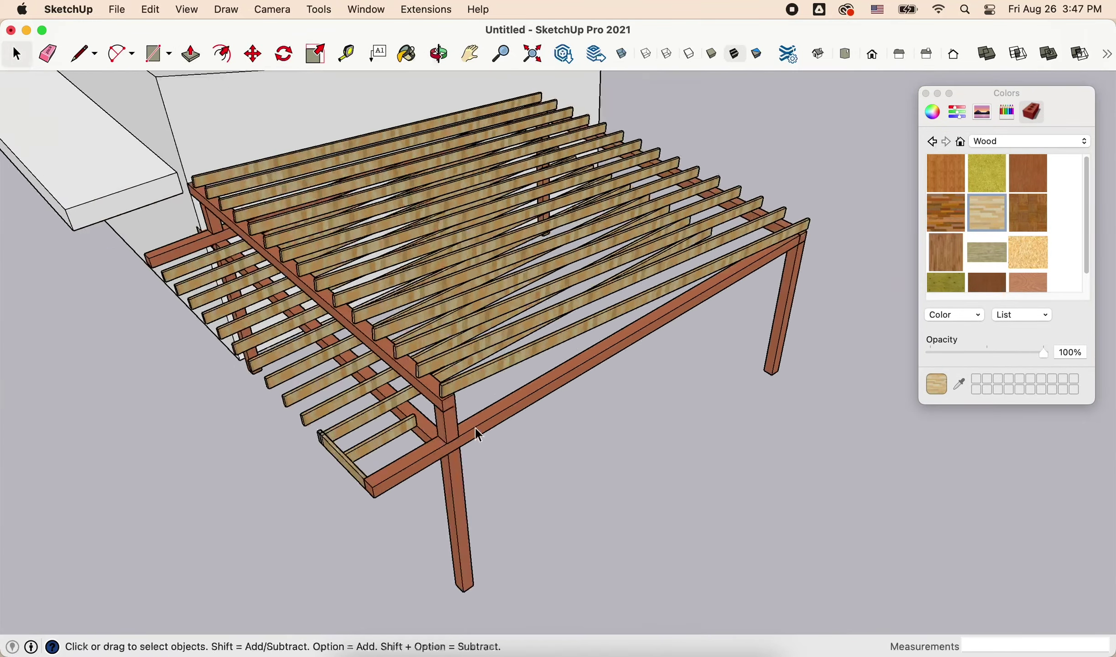
mouse_move(475, 427)
middle_down()
mouse_move(525, 320)
mouse_move(596, 309)
middle_up()
scroll(534, 358, up, 2)
Step: Select the lower joist board and bring up its options from a carport overview
scroll(421, 375, up, 4)
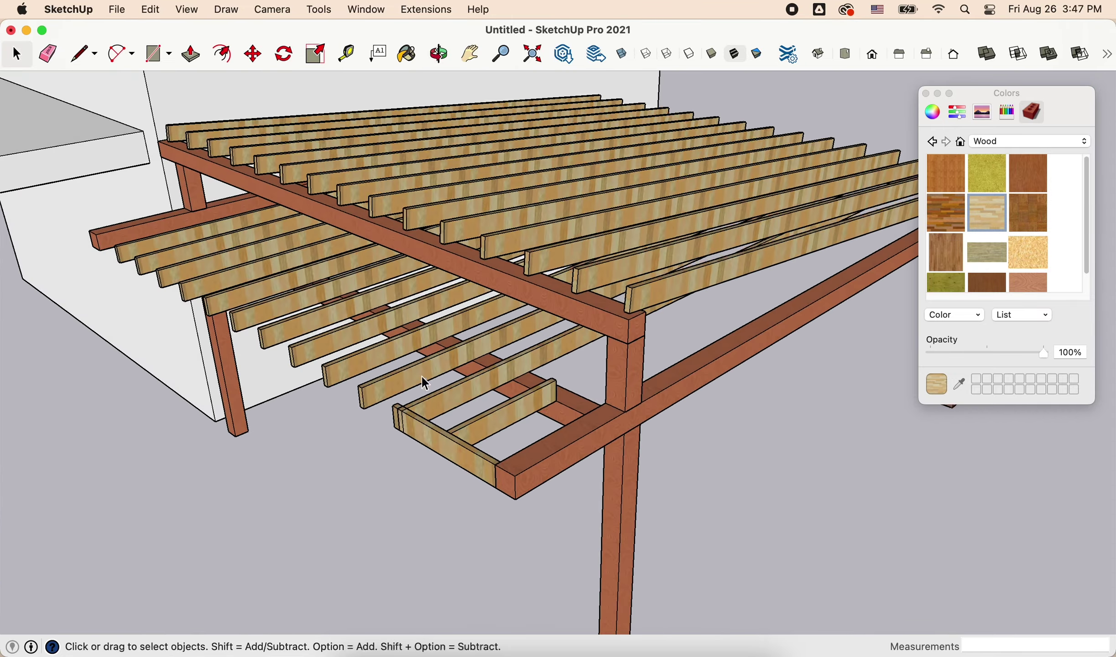
scroll(411, 411, up, 3)
scroll(474, 436, up, 3)
double_click(473, 436)
key(p)
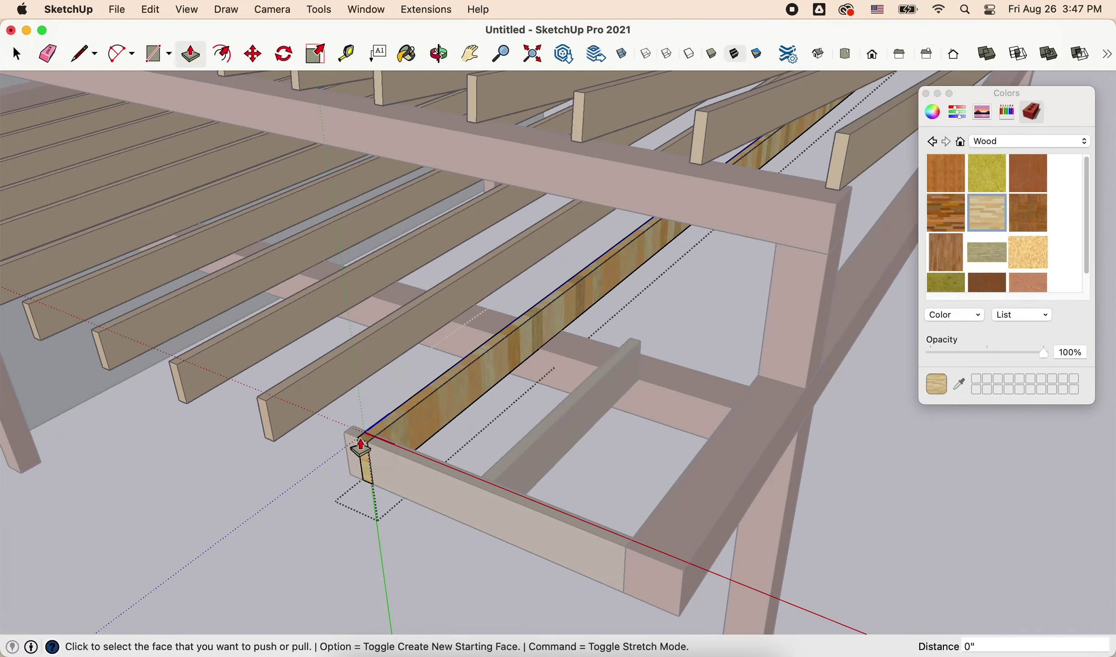
key(space)
scroll(361, 445, down, 5)
mouse_move(503, 398)
middle_down()
mouse_move(516, 423)
mouse_move(528, 390)
mouse_move(450, 400)
mouse_move(697, 423)
mouse_move(616, 375)
mouse_move(639, 402)
middle_up()
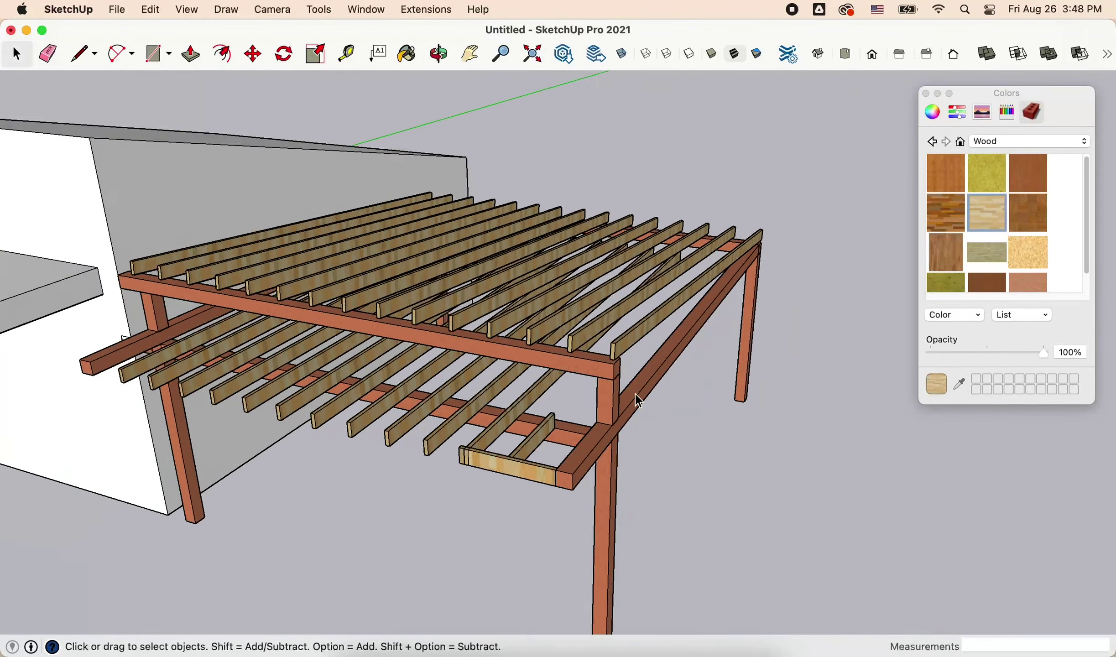
scroll(573, 433, down, 3)
scroll(444, 483, up, 4)
click(443, 483)
right_click(443, 483)
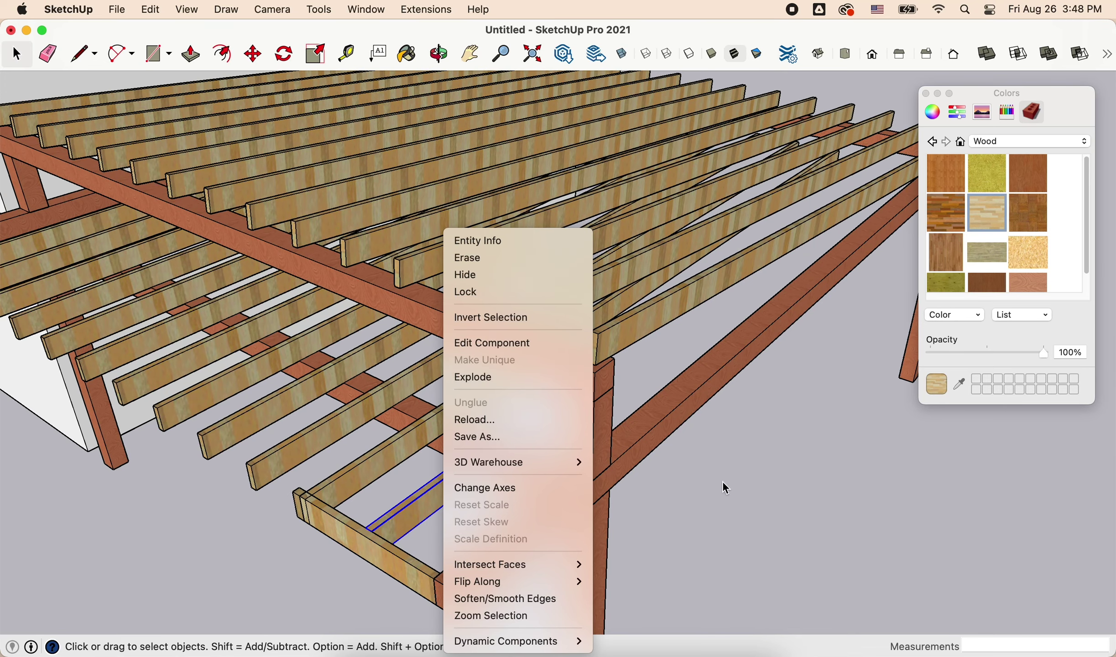
Step: Edit the lower joist and push its end face to a shorter length
mouse_move(723, 481)
middle_down()
mouse_move(266, 475)
mouse_move(381, 354)
middle_up()
double_click(336, 336)
key(p)
scroll(782, 391, down, 5)
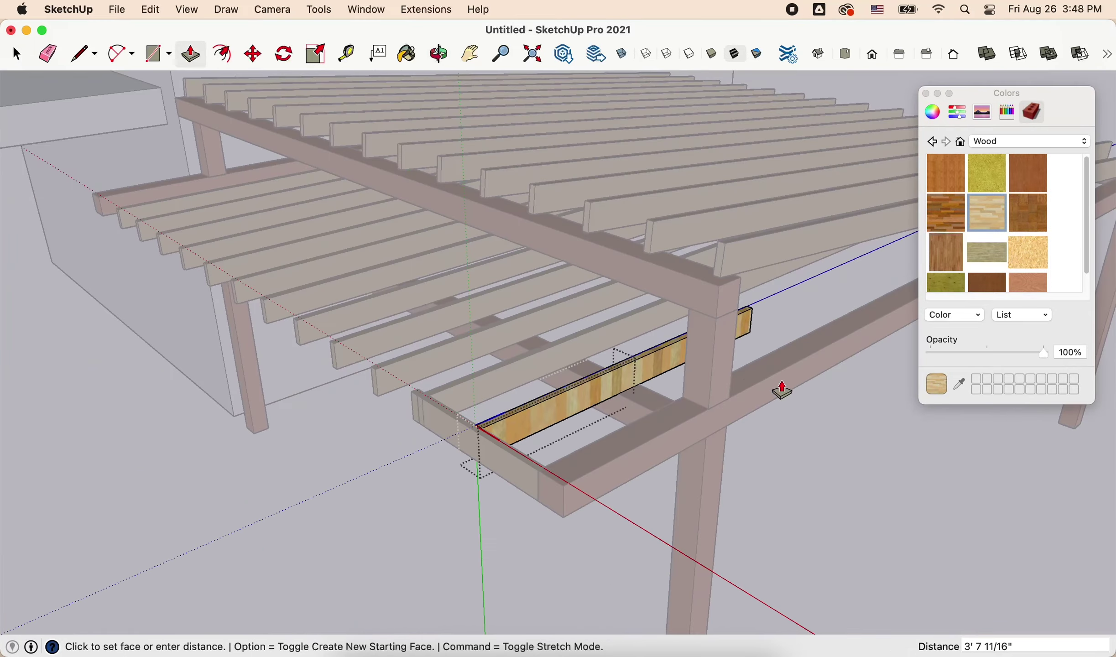
scroll(623, 424, up, 4)
middle_drag(623, 424, 902, 441)
scroll(731, 389, up, 3)
key(m)
scroll(730, 389, down, 5)
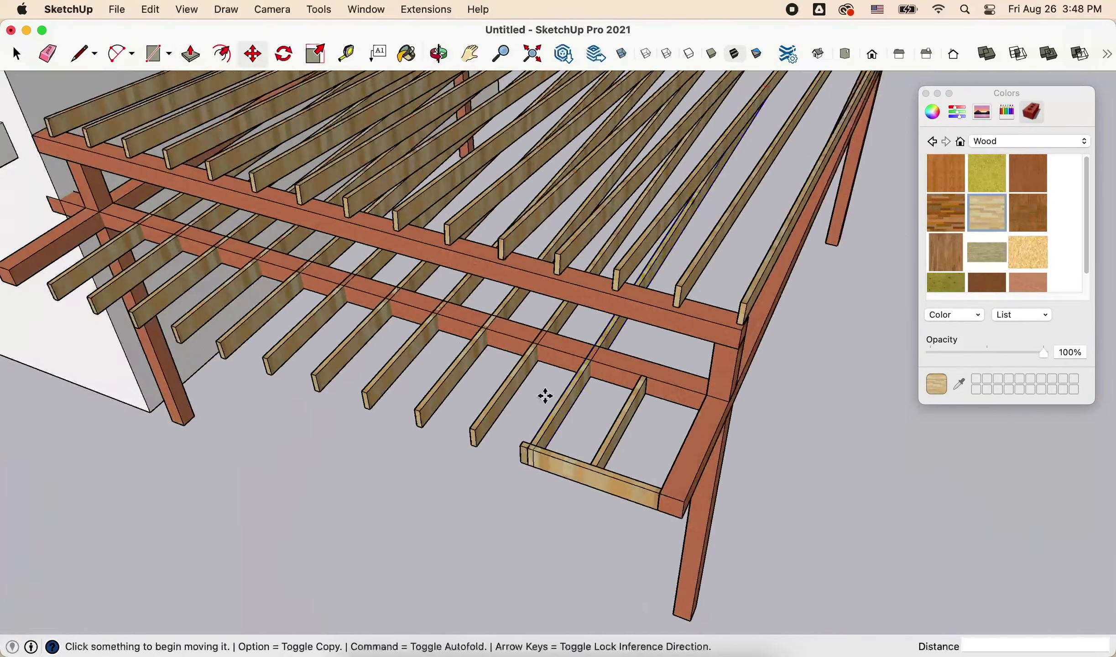
middle_drag(543, 392, 488, 423)
key(space)
scroll(489, 423, up, 5)
Step: Move the corner board by its end so it snaps to the red beam joint
click(718, 429)
key(m)
click(739, 315)
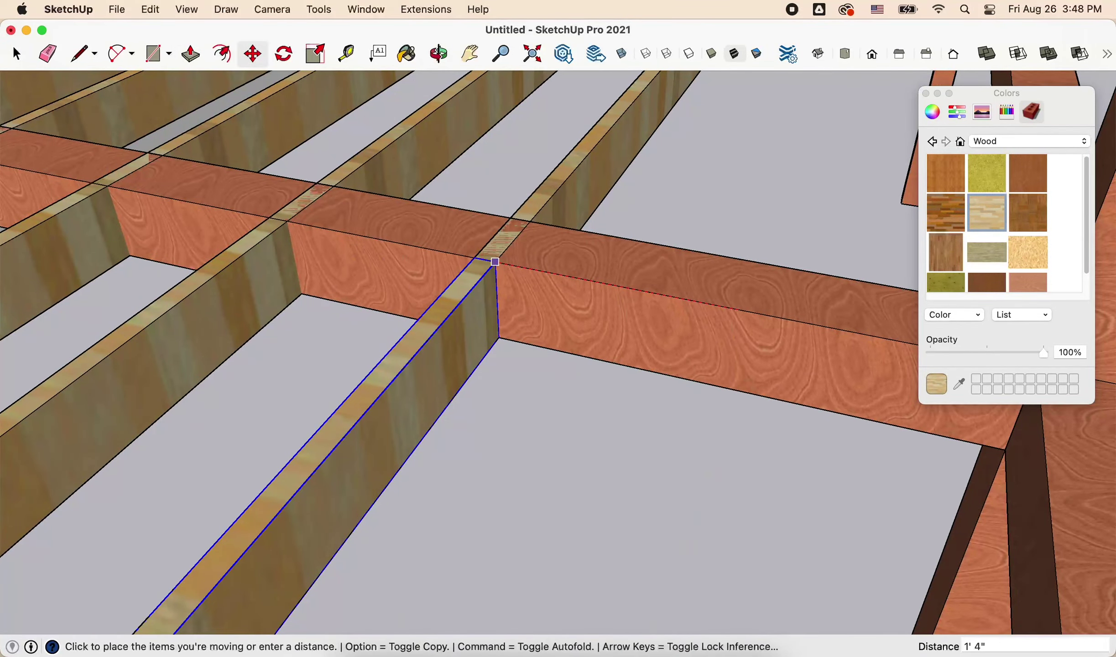
click(495, 263)
scroll(495, 263, down, 5)
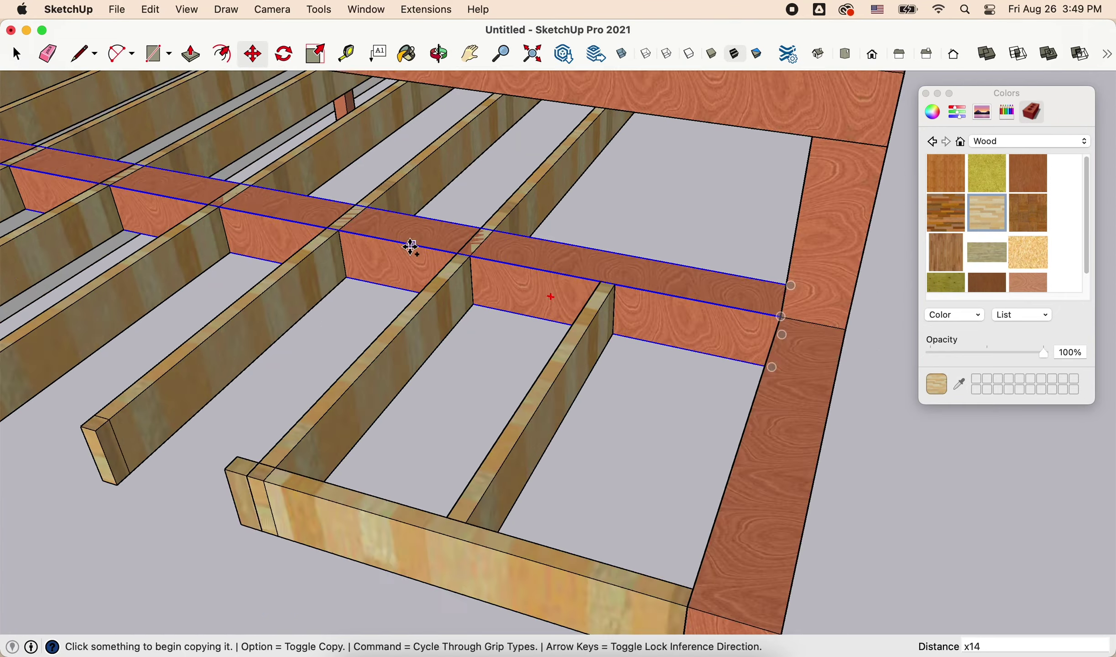
middle_drag(411, 244, 575, 242)
key(space)
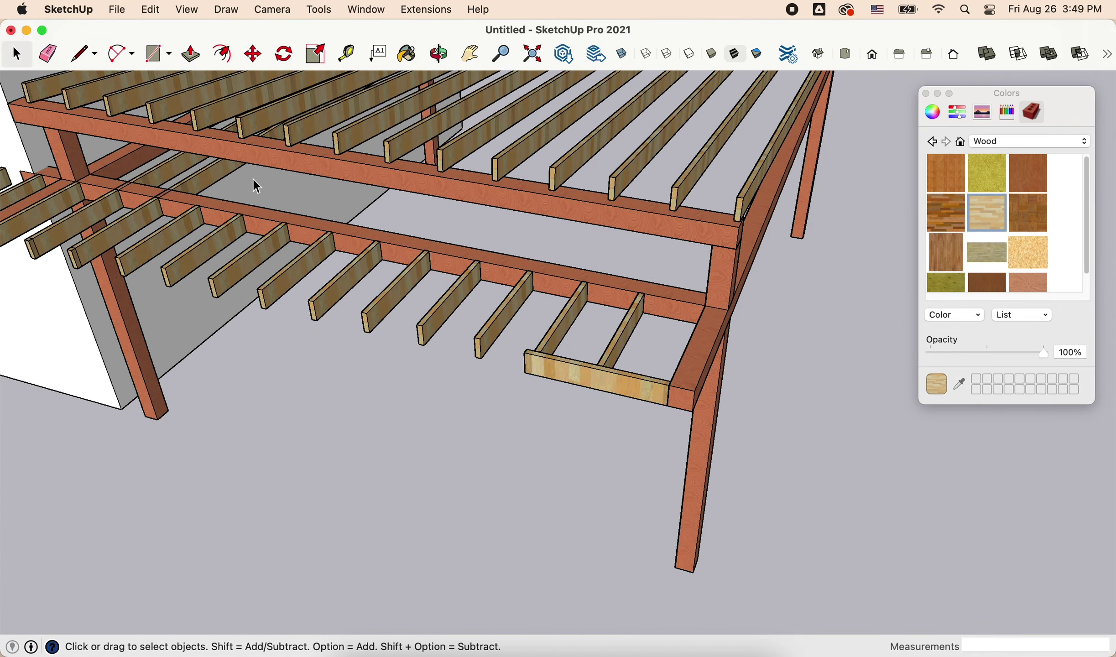
scroll(237, 194, down, 3)
scroll(437, 316, up, 5)
middle_drag(437, 315, 140, 198)
Step: Edit the edge board and pull its end face across all the lower joist ends
scroll(488, 343, down, 3)
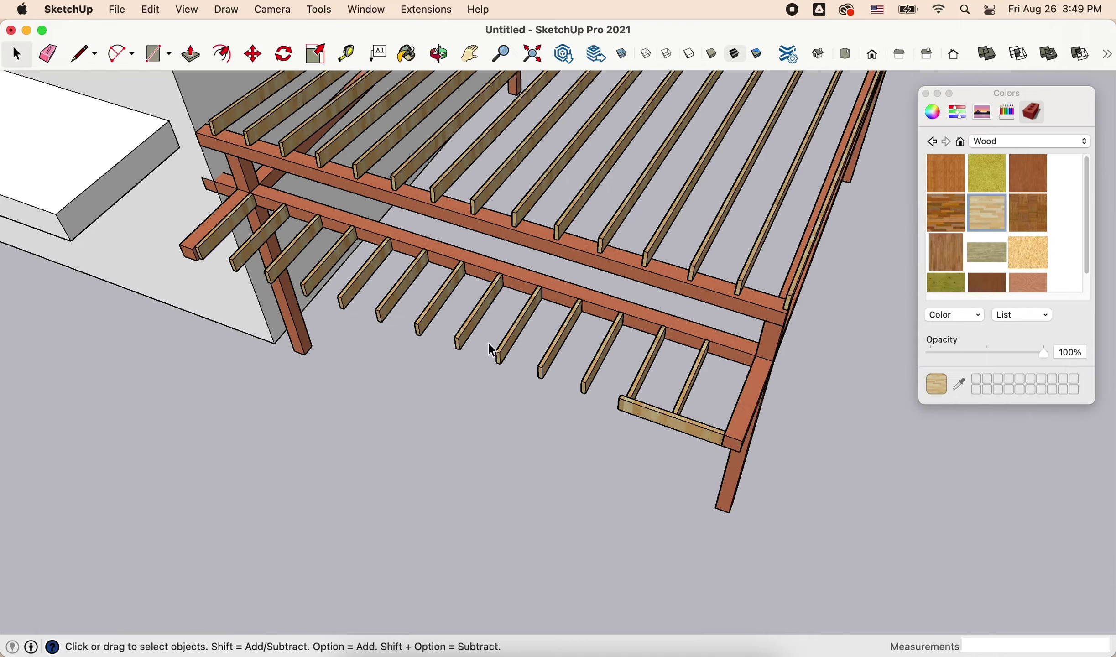
scroll(647, 259, up, 5)
key(m)
key(space)
scroll(660, 337, down, 5)
scroll(660, 464, up, 4)
double_click(660, 463)
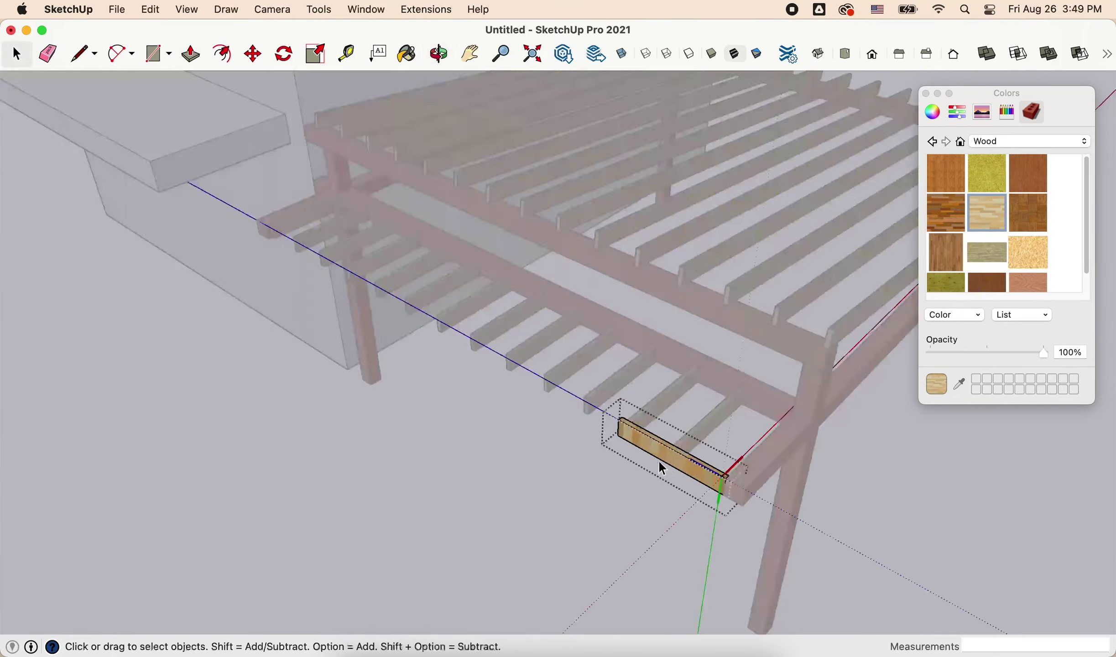
key(p)
click(773, 309)
scroll(473, 404, up, 3)
Step: Orbit around the stretched board, checking its end from below and then the whole carport
middle_drag(389, 439, 501, 388)
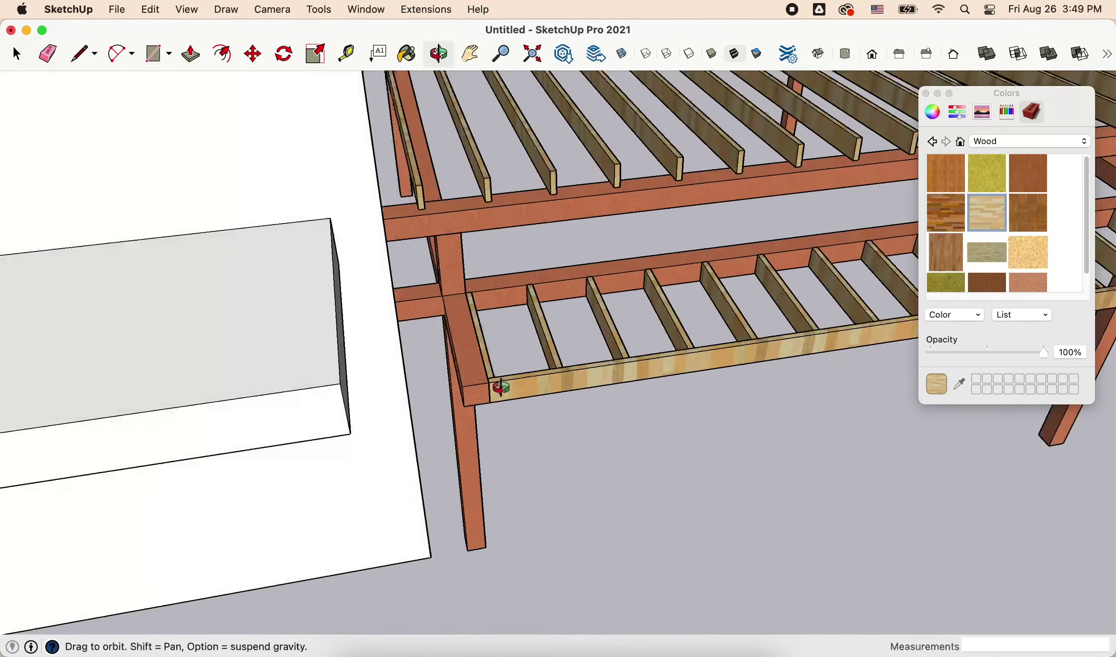
scroll(502, 388, down, 3)
middle_drag(492, 326, 634, 368)
scroll(635, 369, up, 3)
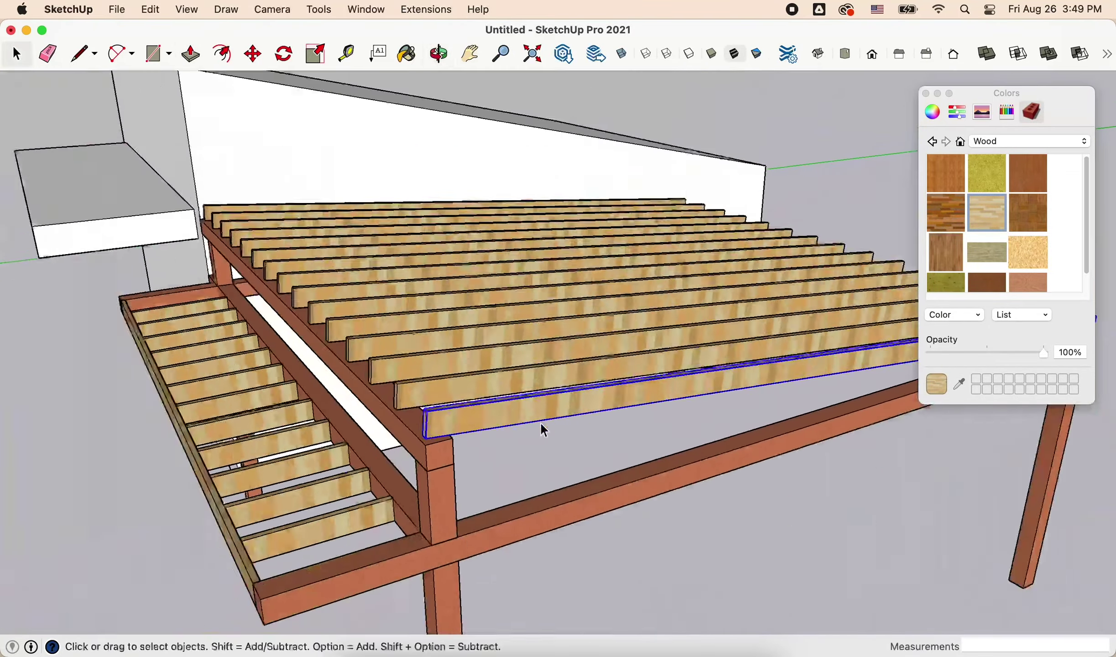
mouse_move(541, 428)
middle_down()
mouse_move(685, 391)
mouse_move(263, 393)
middle_up()
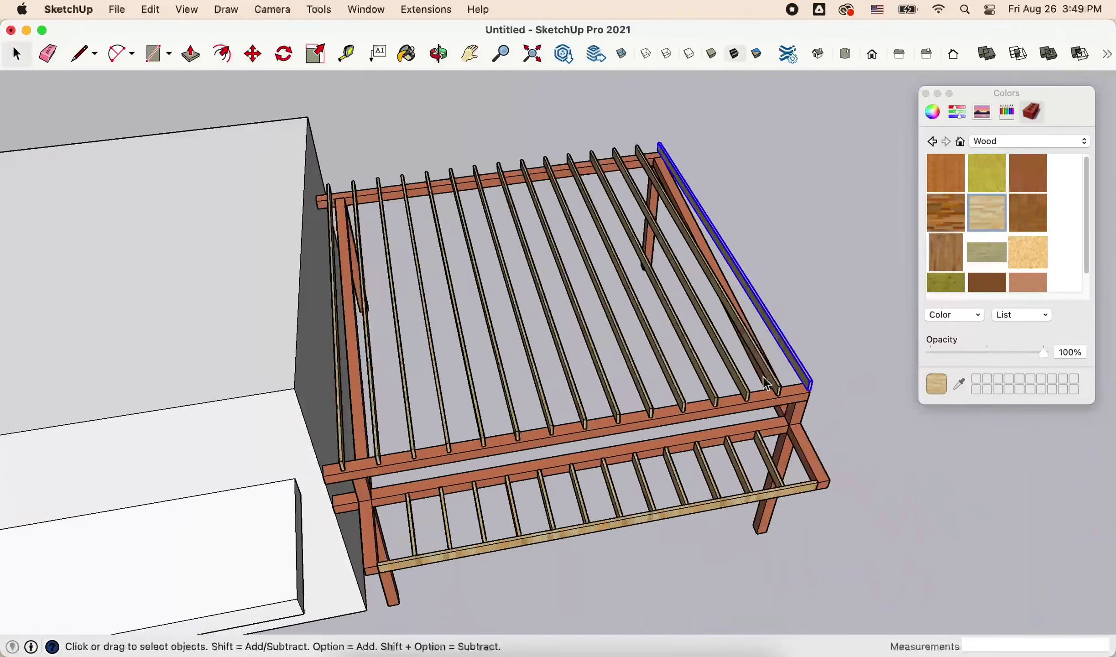
Step: Select another front rafter and start rotating the joists around their corner pivot
shift+click(339, 388)
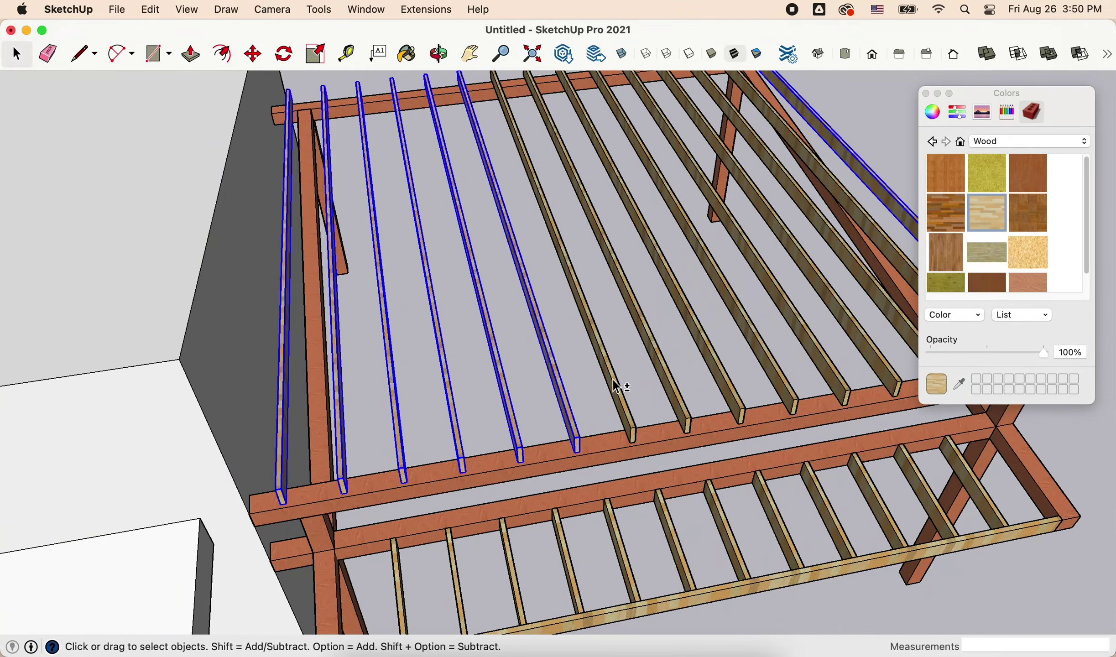
middle_drag(726, 371, 568, 388)
middle_drag(697, 372, 660, 314)
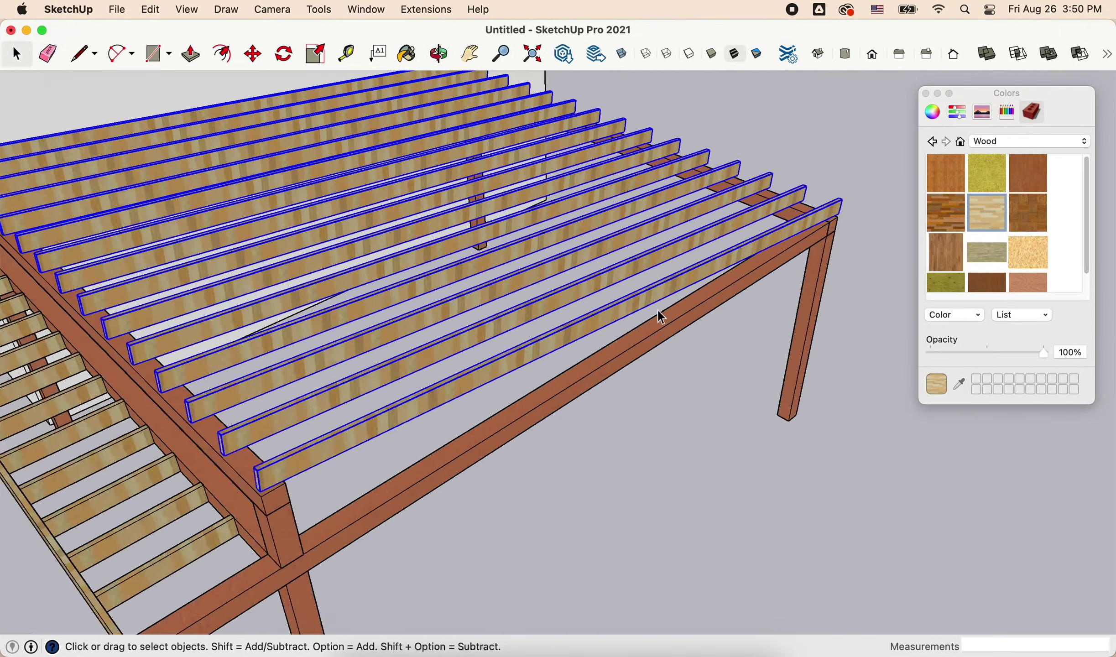
scroll(439, 431, up, 5)
key(m)
key(q)
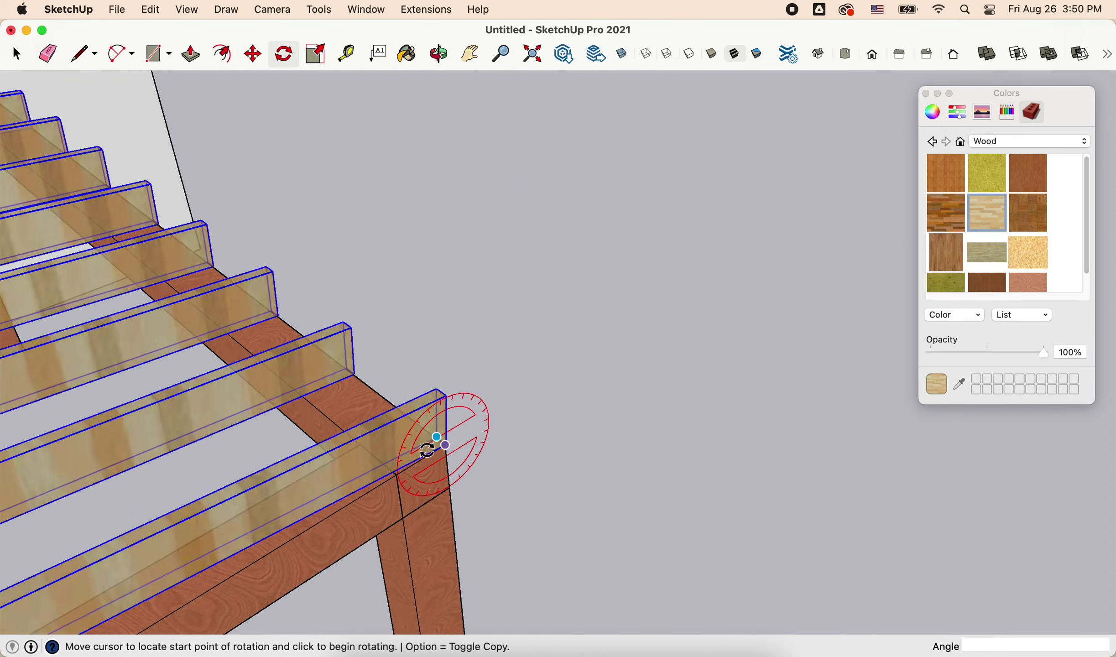
scroll(382, 349, up, 5)
click(378, 355)
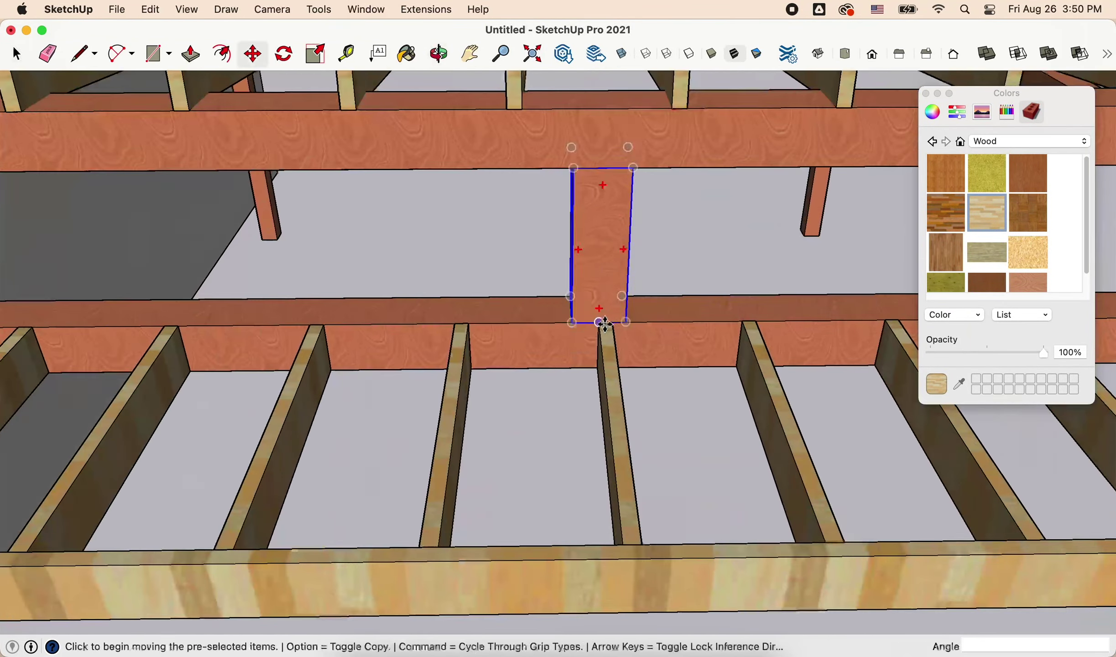
Step: Move the copied post to the beam's middle and paint the deck boards with wood
click(604, 323)
scroll(605, 323, down, 5)
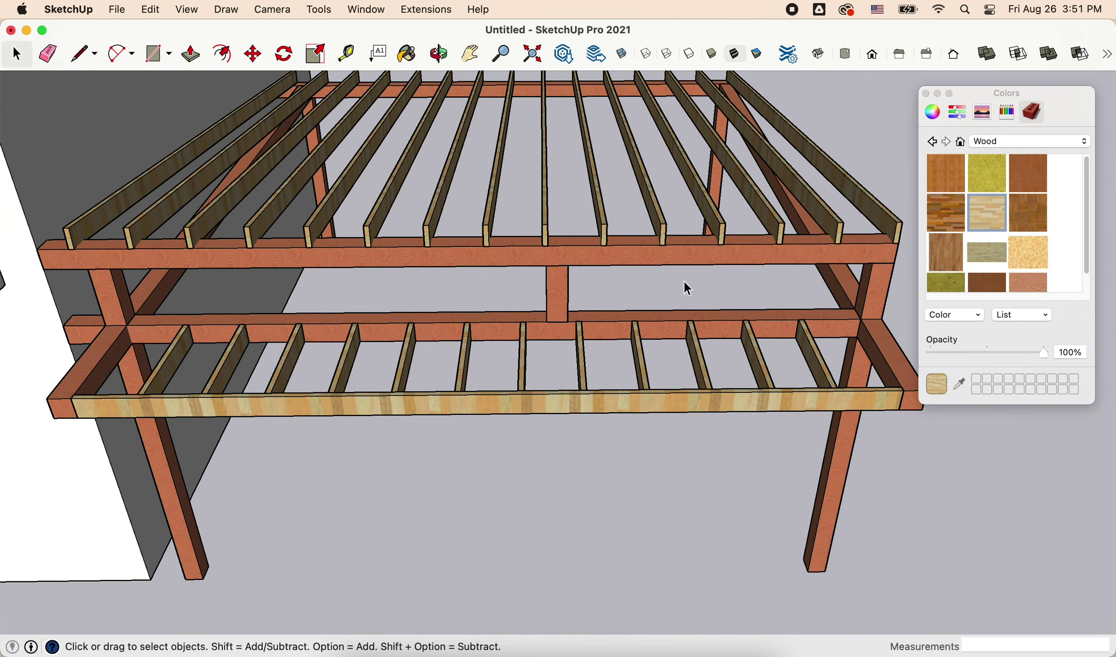
key(m)
scroll(559, 315, up, 2)
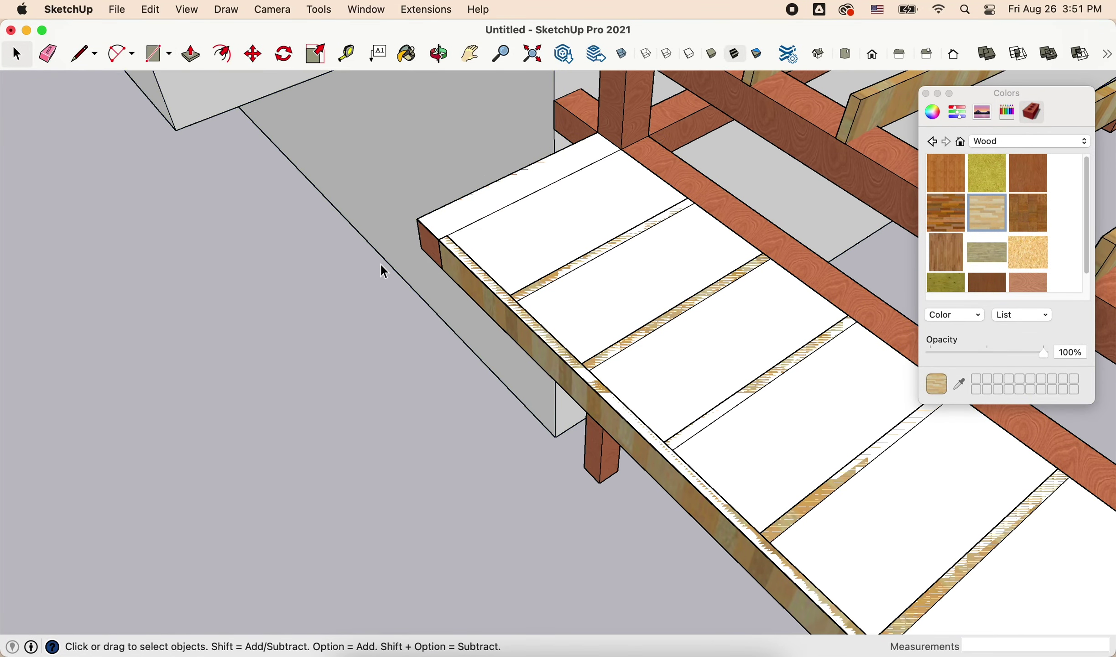
scroll(785, 246, down, 5)
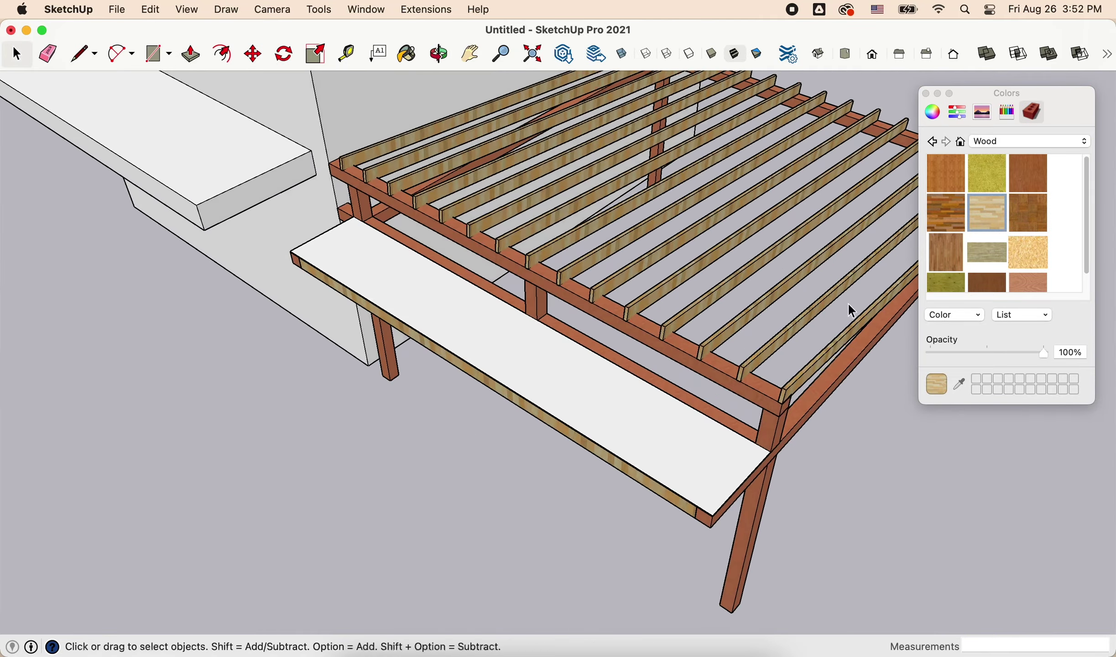
click(1028, 253)
click(576, 348)
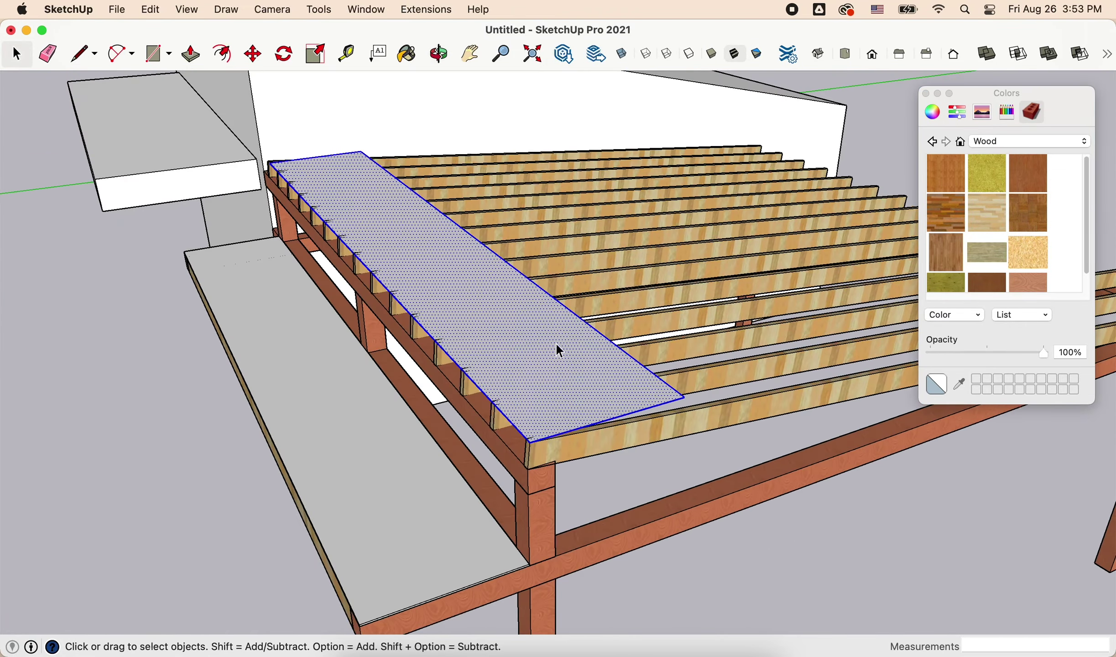
Step: Rotate the roof deck face down so it rests on the joists
right_click(558, 348)
key(q)
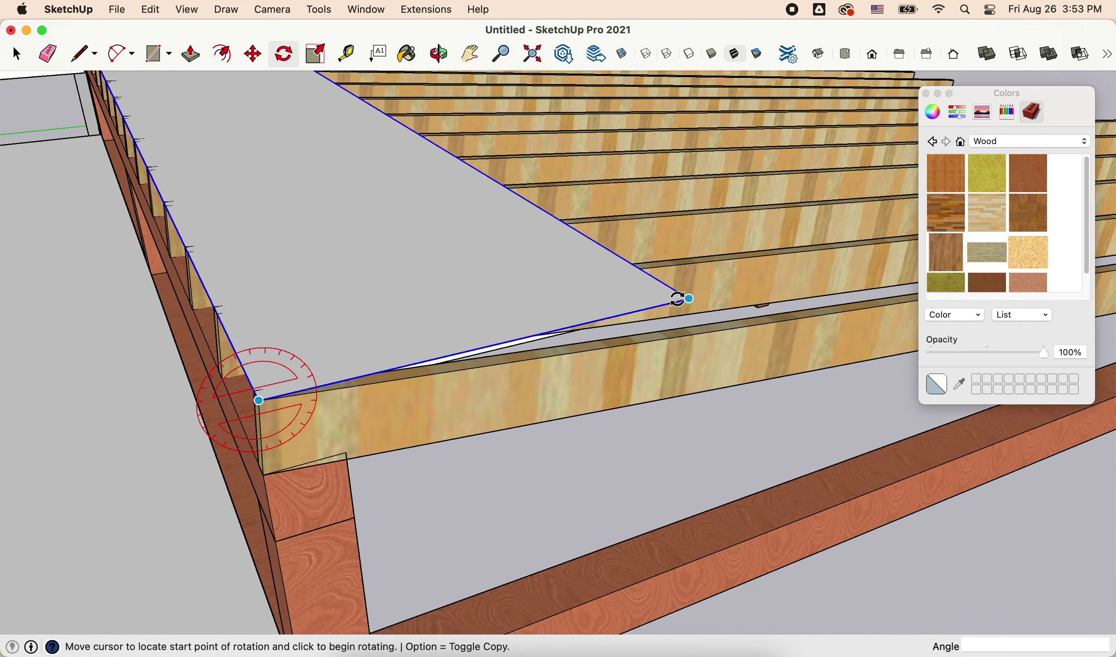
click(679, 299)
middle_drag(688, 301, 728, 314)
key(space)
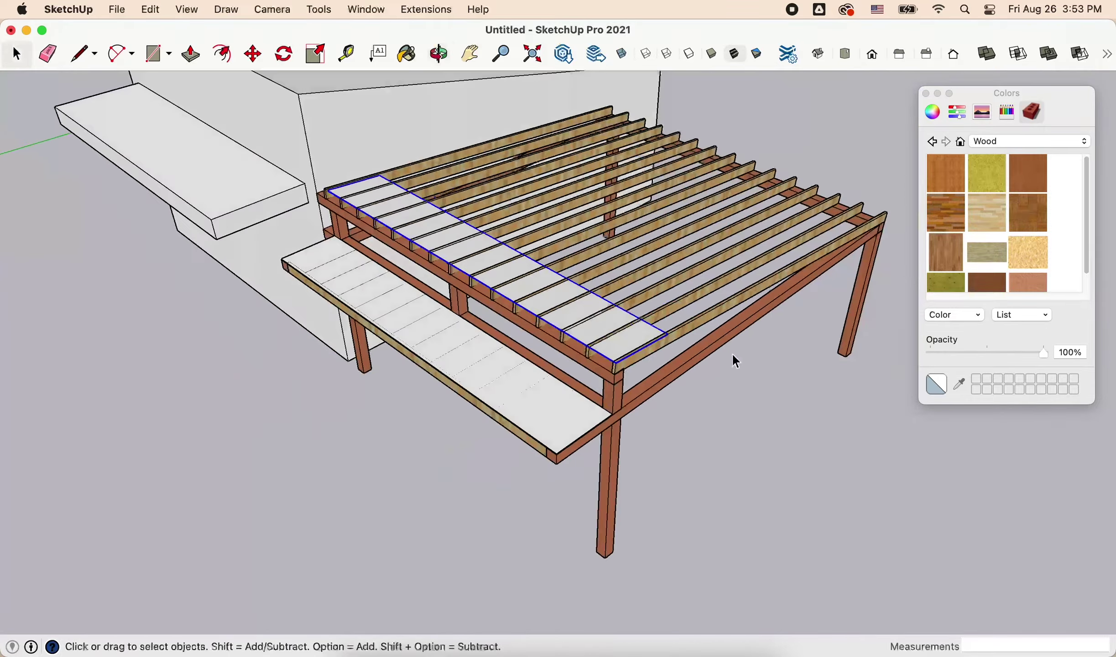
Step: Begin Push/Pulling the roof deck face into a thin panel
scroll(431, 285, up, 5)
scroll(446, 281, up, 3)
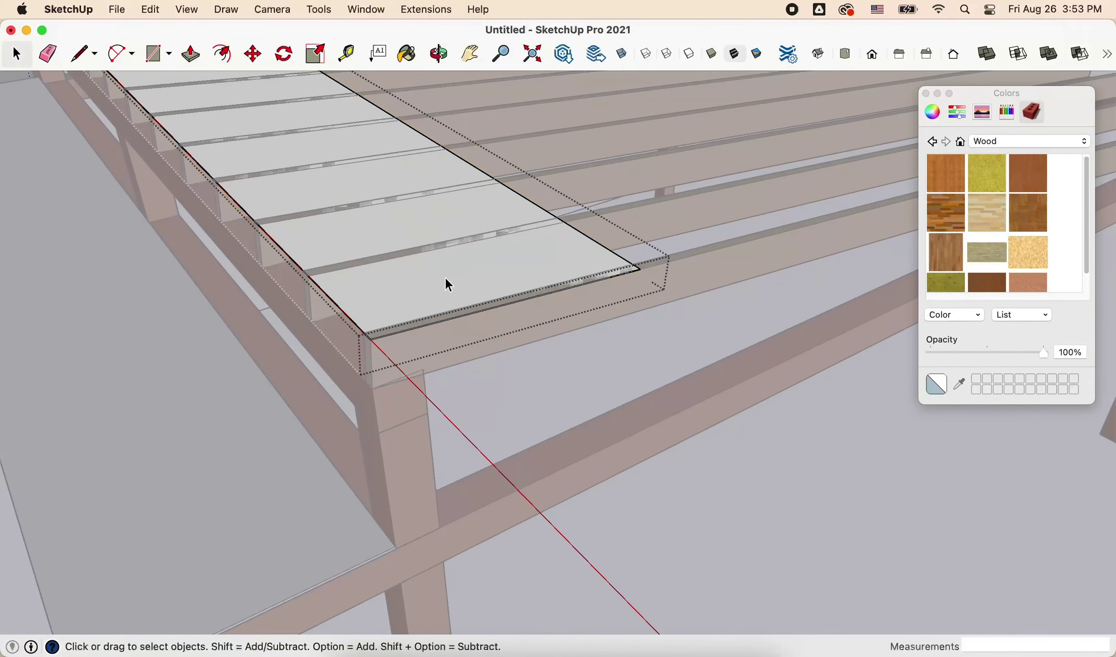
key(p)
click(446, 280)
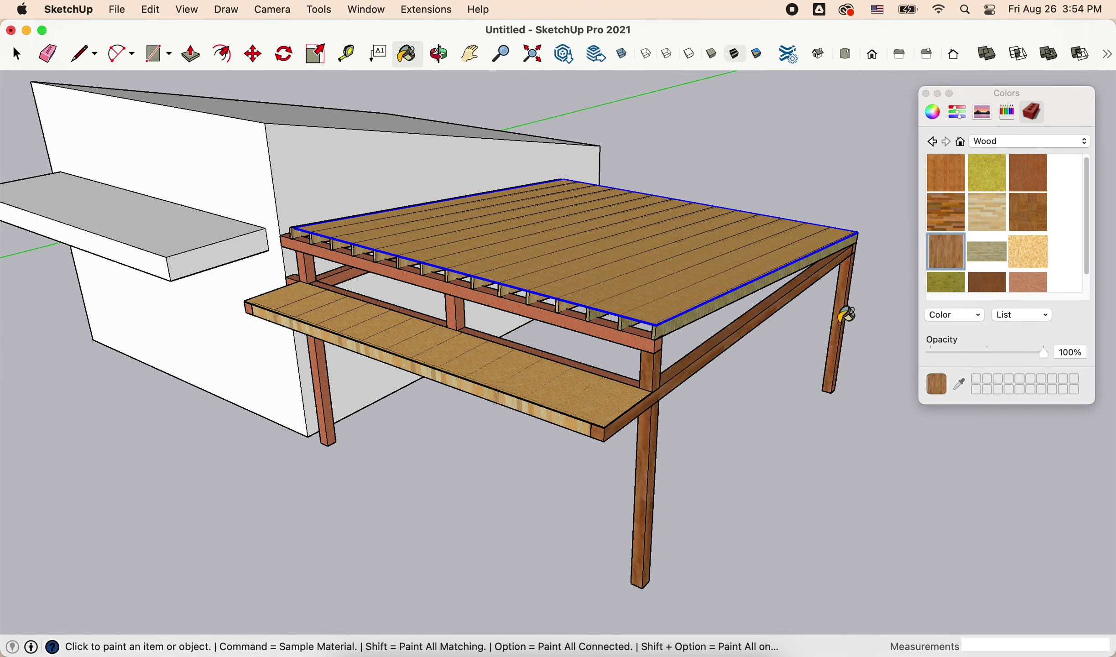
Step: Paint the house walls grey stone from the Brick, Cladding and Siding materials
scroll(613, 336, up, 3)
scroll(230, 249, down, 3)
scroll(230, 248, down, 3)
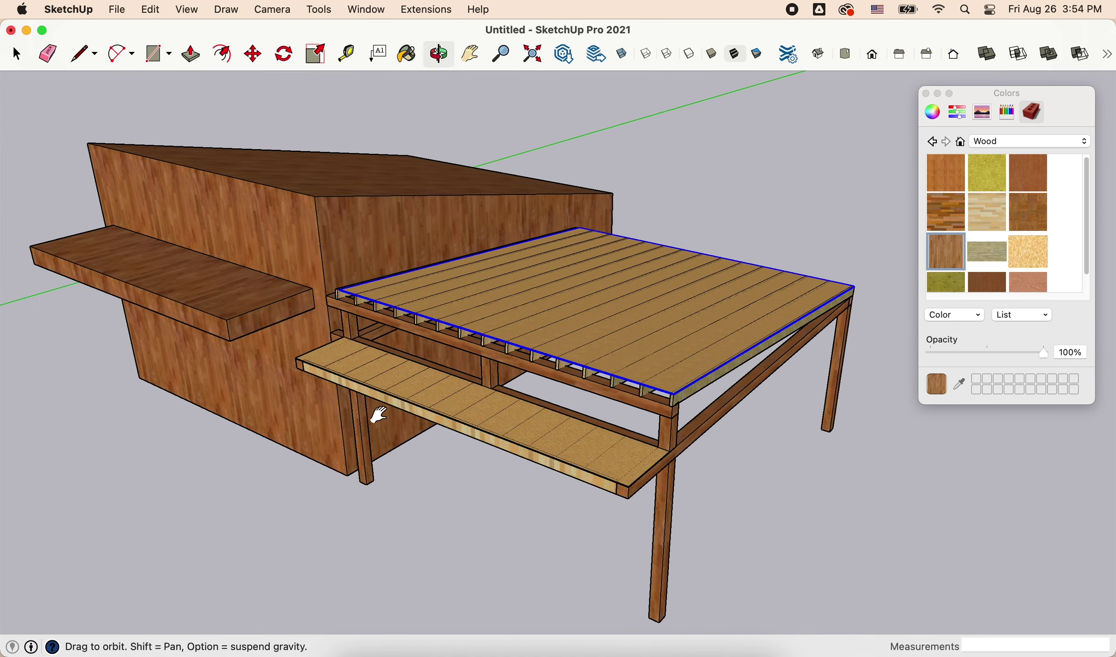
click(1030, 141)
scroll(987, 34, up, 5)
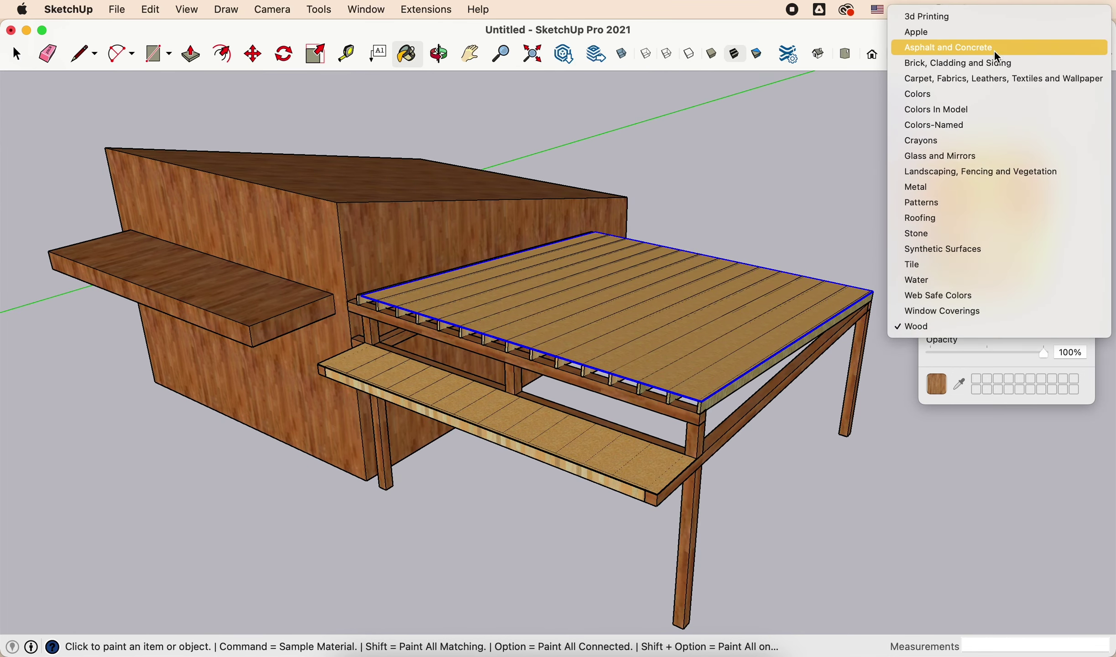
click(1014, 63)
click(1041, 246)
Step: Pick the light olive wood from the Wood materials and paint a joist
middle_drag(569, 277, 777, 406)
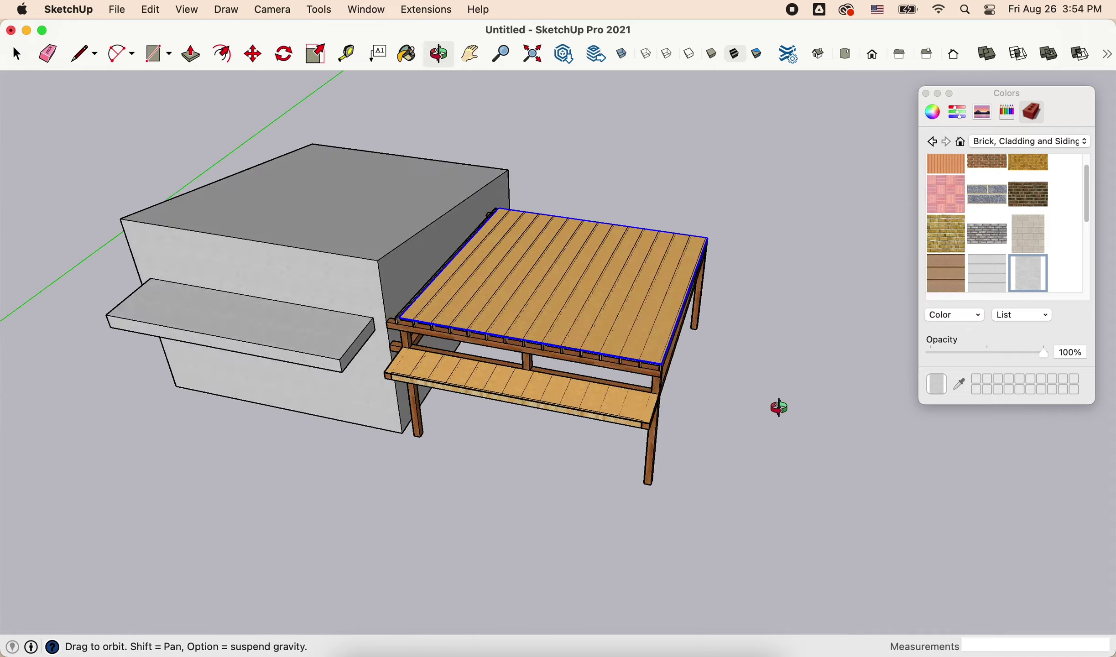
key(space)
scroll(701, 162, up, 5)
click(1030, 141)
click(910, 406)
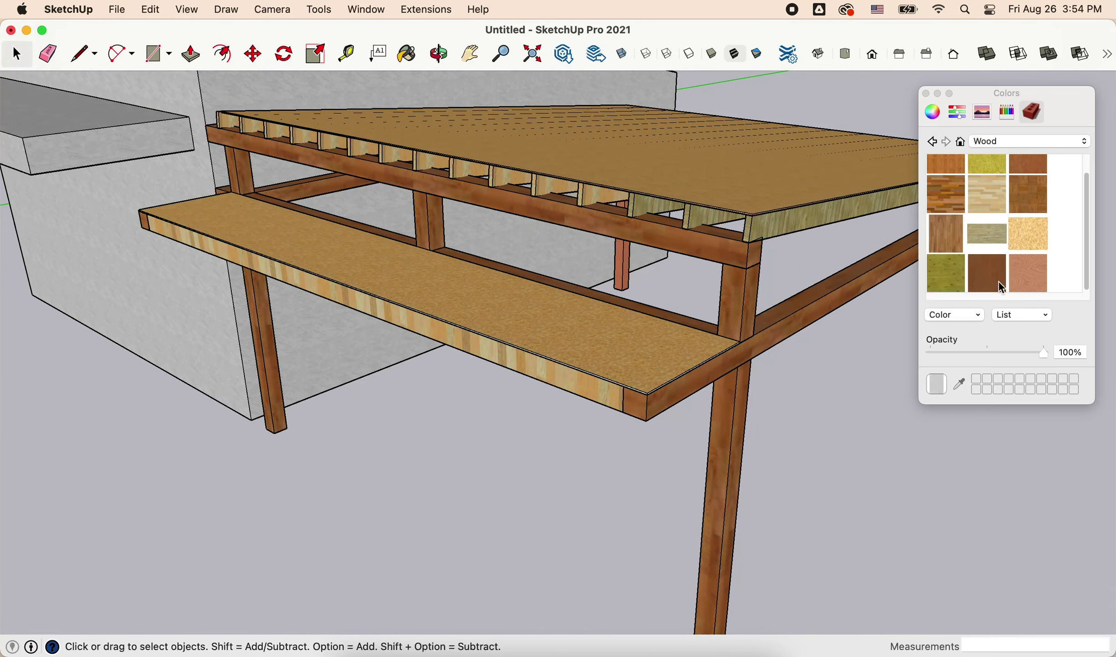
click(946, 273)
scroll(594, 203, up, 5)
click(594, 203)
Step: Paint the remaining joists and the lower platform's rim light olive wood
scroll(593, 206, up, 2)
click(649, 215)
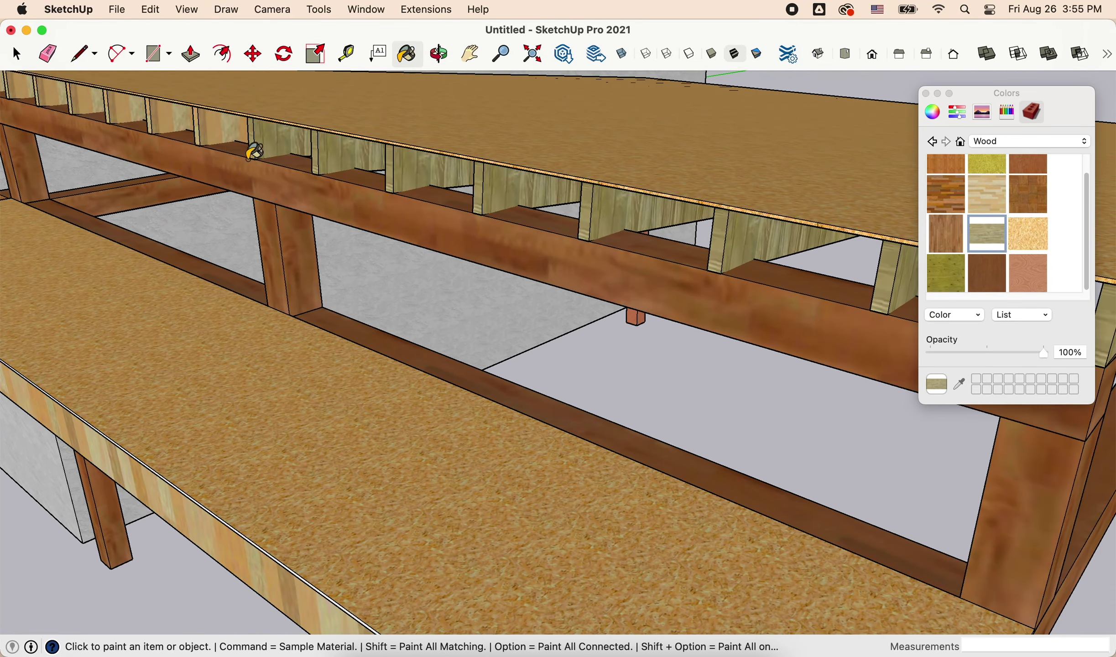
scroll(254, 152, down, 3)
click(230, 104)
scroll(229, 105, down, 3)
click(232, 289)
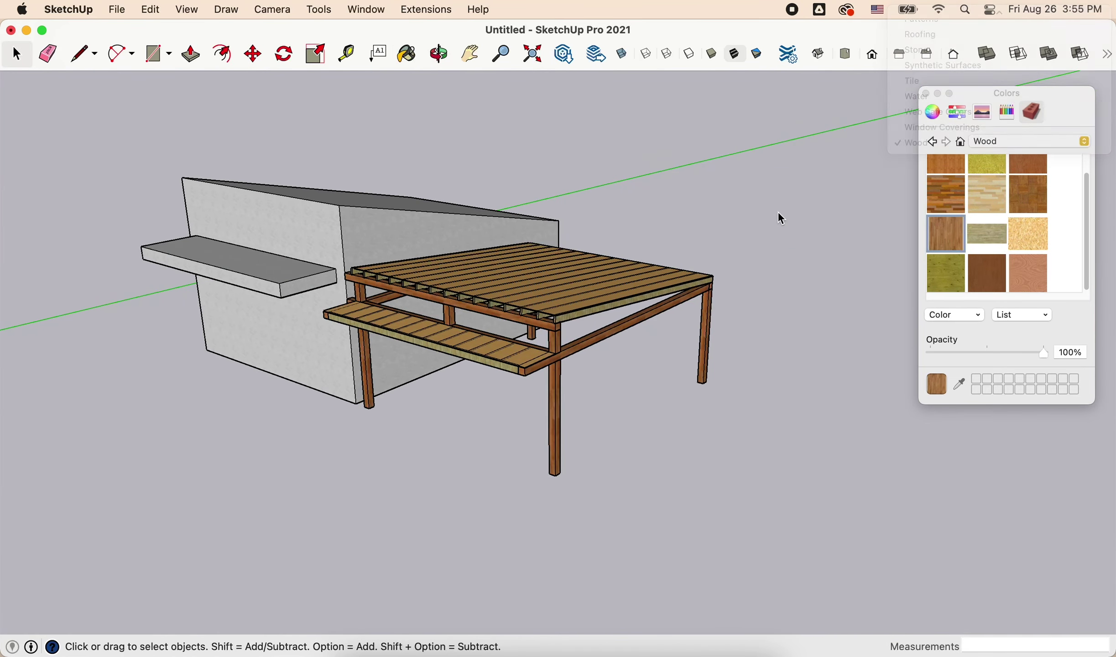
click(785, 60)
Step: Search 3D Warehouse for "car"
click(189, 64)
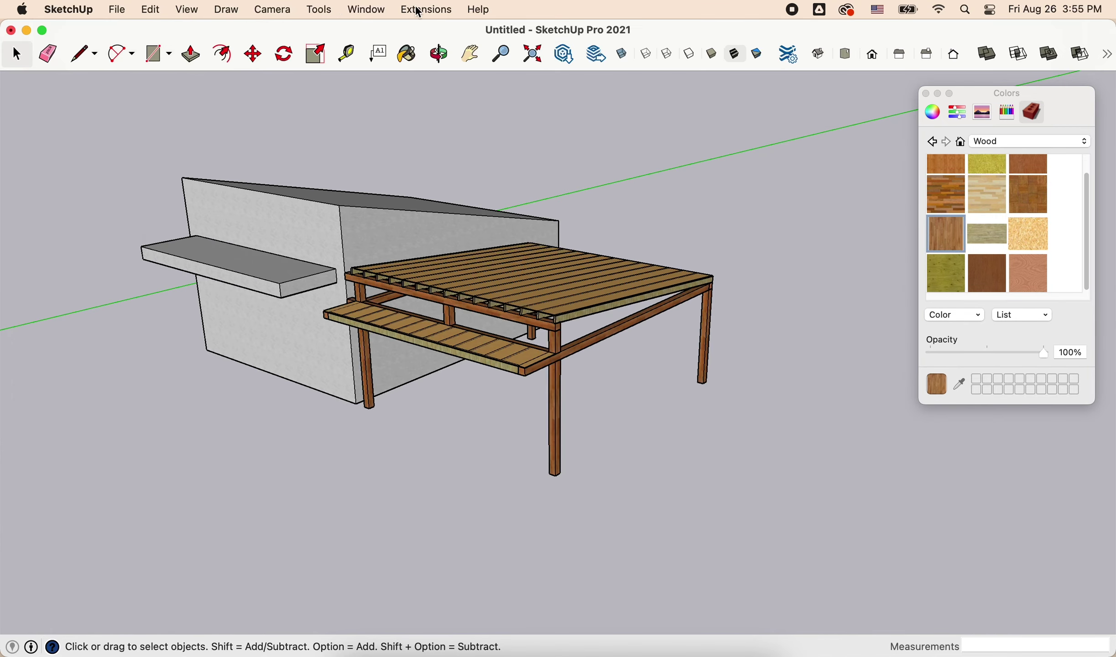
click(319, 9)
mouse_move(366, 9)
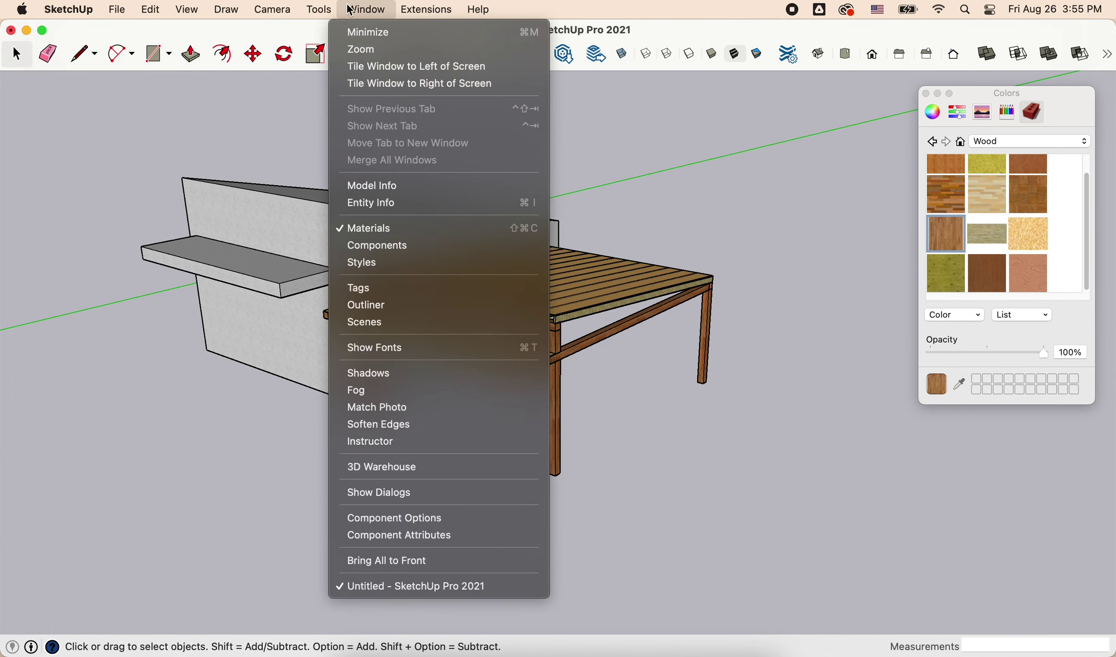
click(436, 462)
text(car)
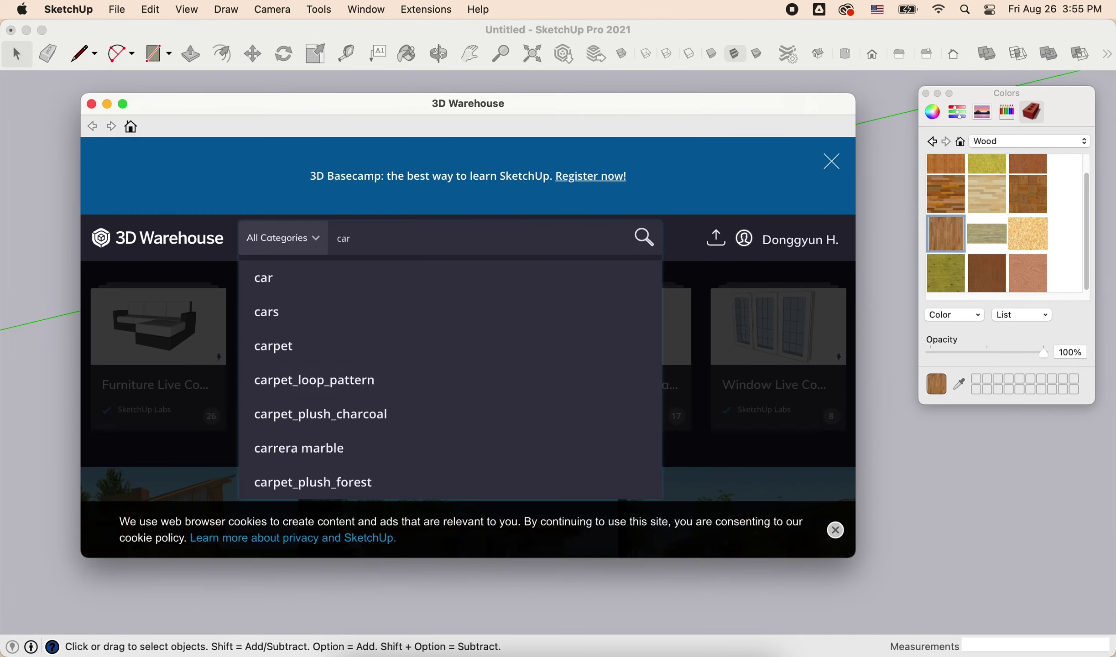
key(Return)
Step: Browse the car results, closing a collection's details and the cookie notice
click(603, 404)
scroll(616, 393, down, 3)
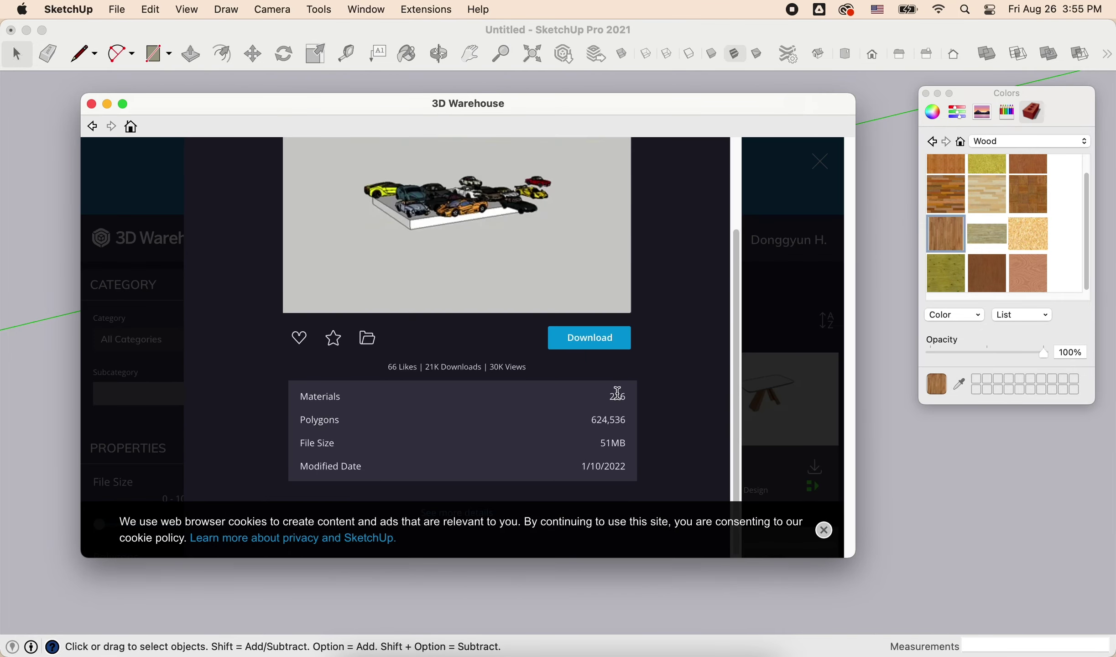
click(723, 147)
scroll(673, 329, down, 5)
click(824, 530)
scroll(628, 381, down, 5)
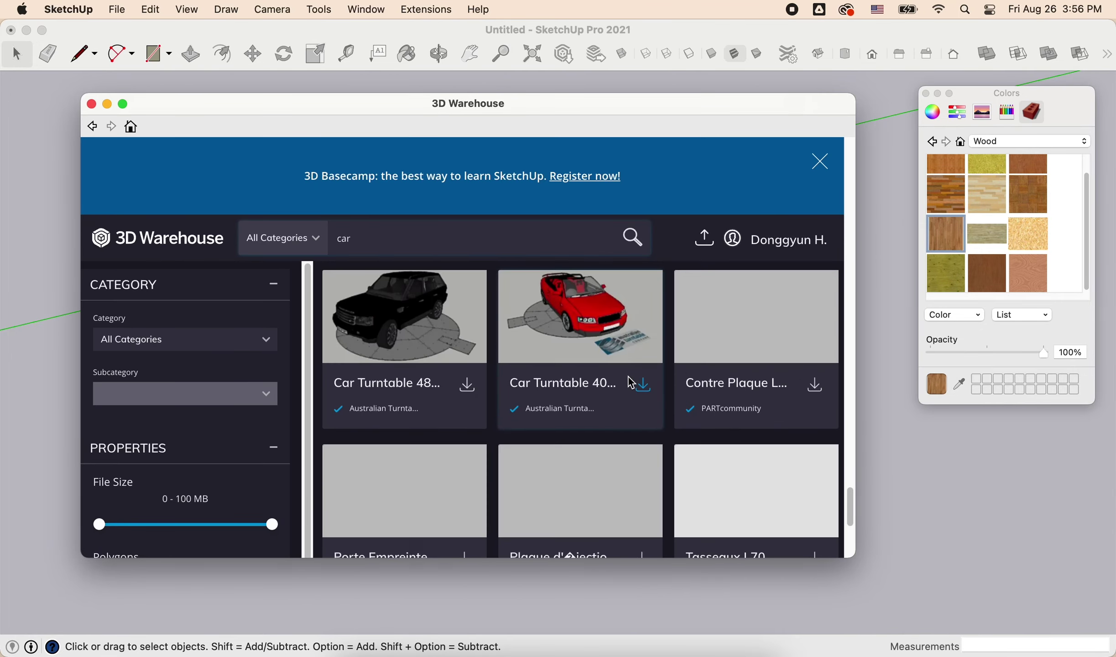
scroll(600, 288, down, 3)
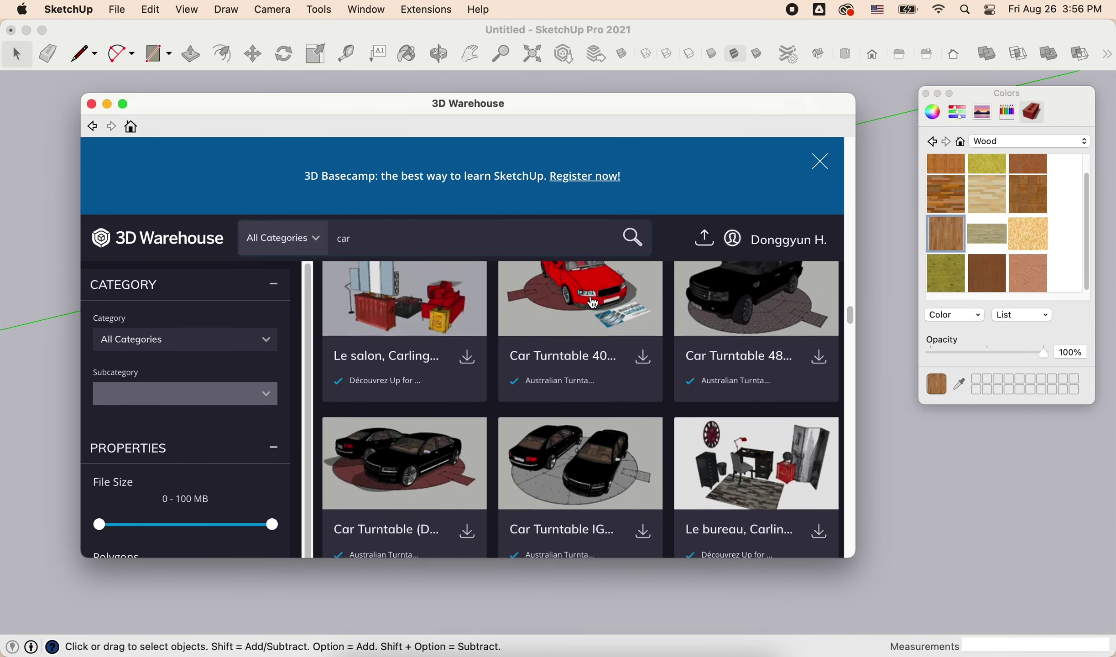
scroll(456, 297, down, 2)
Step: Download the black SUV turntable model and place it in the scene
click(382, 298)
click(598, 438)
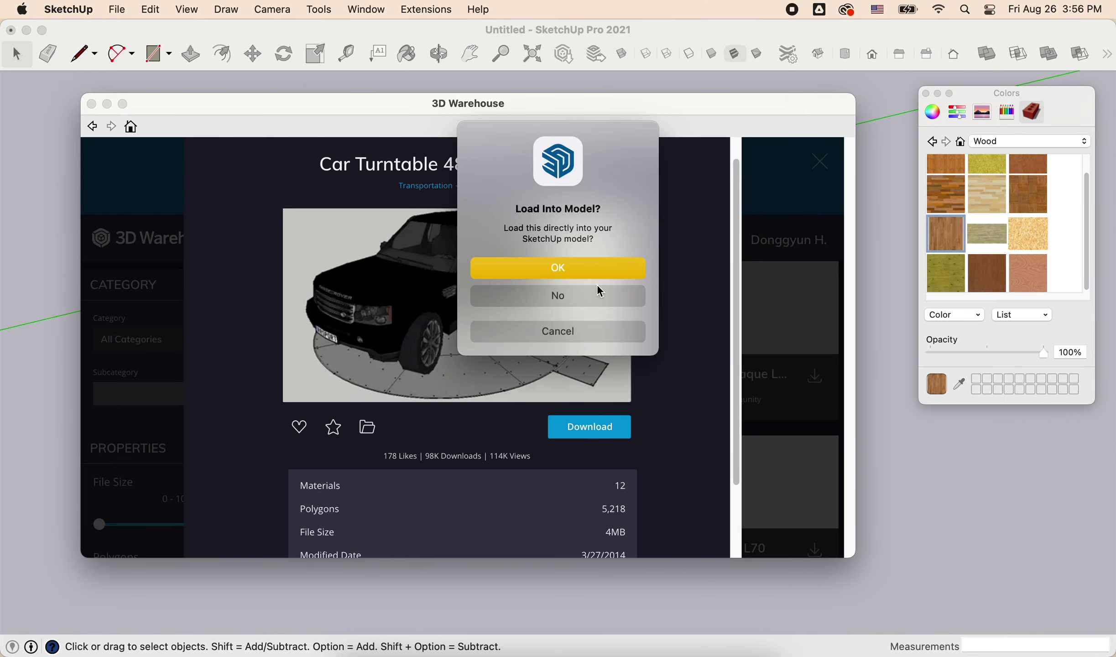
click(593, 267)
click(740, 461)
scroll(783, 561, up, 3)
Step: Delete the turntable disc and rotate the car to face the carport
click(781, 561)
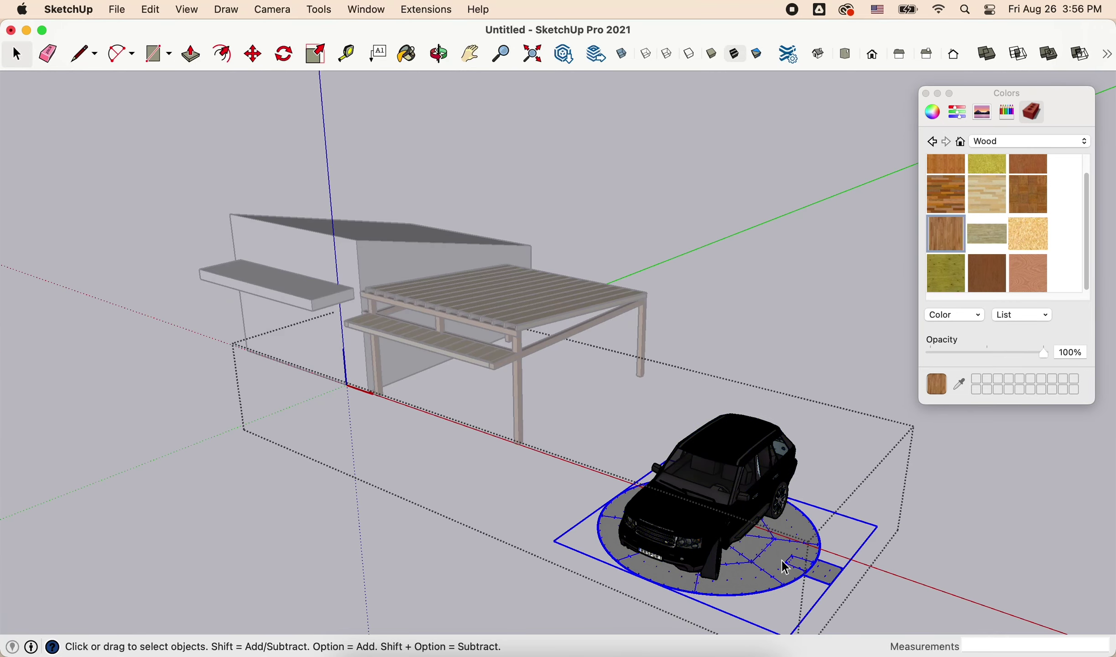
key(Delete)
click(708, 502)
key(q)
click(551, 494)
click(522, 569)
key(space)
scroll(598, 452, up, 3)
Step: Move the SUV under the carport into the first bay
key(m)
click(598, 452)
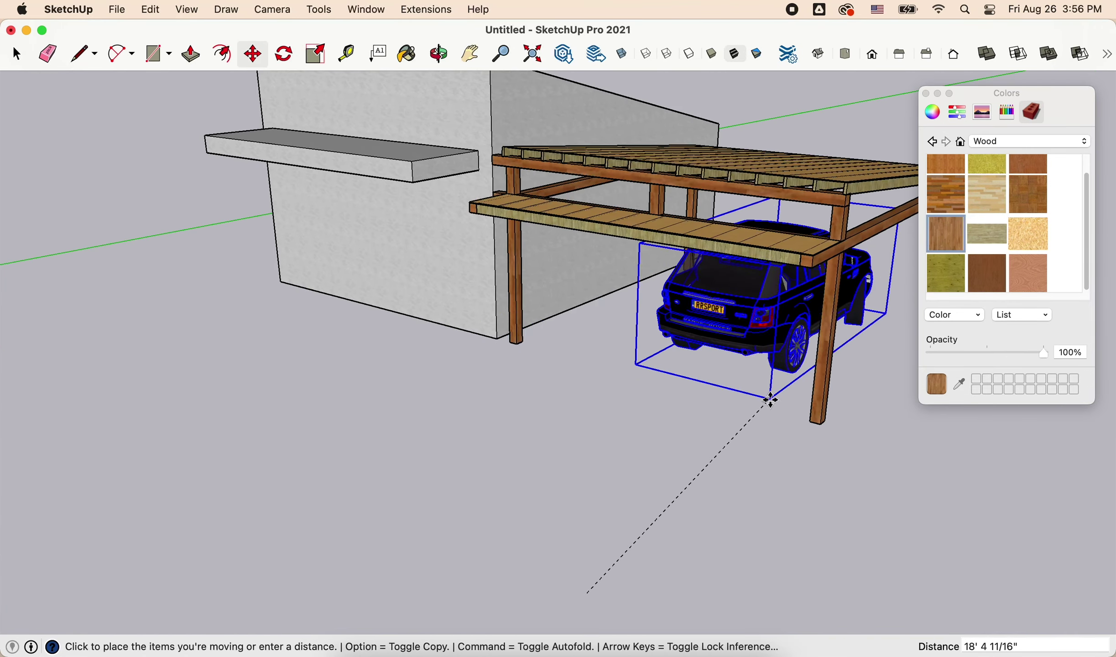
middle_drag(773, 391, 640, 379)
click(423, 332)
key(space)
scroll(594, 343, down, 3)
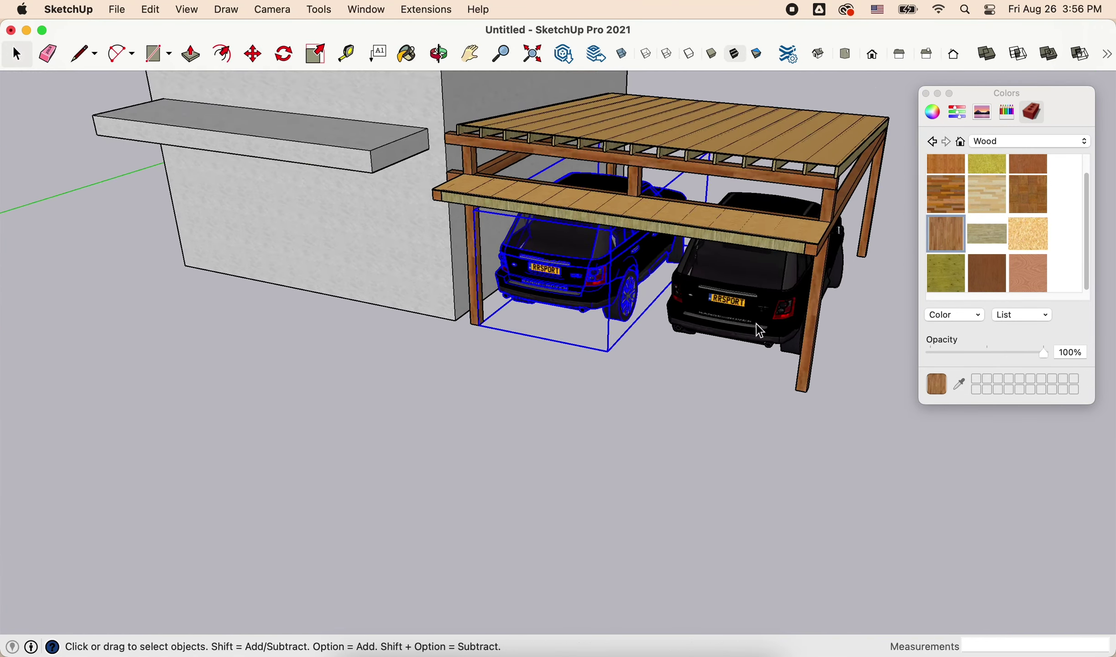
middle_drag(757, 324, 678, 398)
scroll(318, 420, up, 5)
Step: Place a second SUV copy into the right-hand carport bay
key(m)
click(318, 420)
click(376, 473)
middle_drag(376, 474, 742, 393)
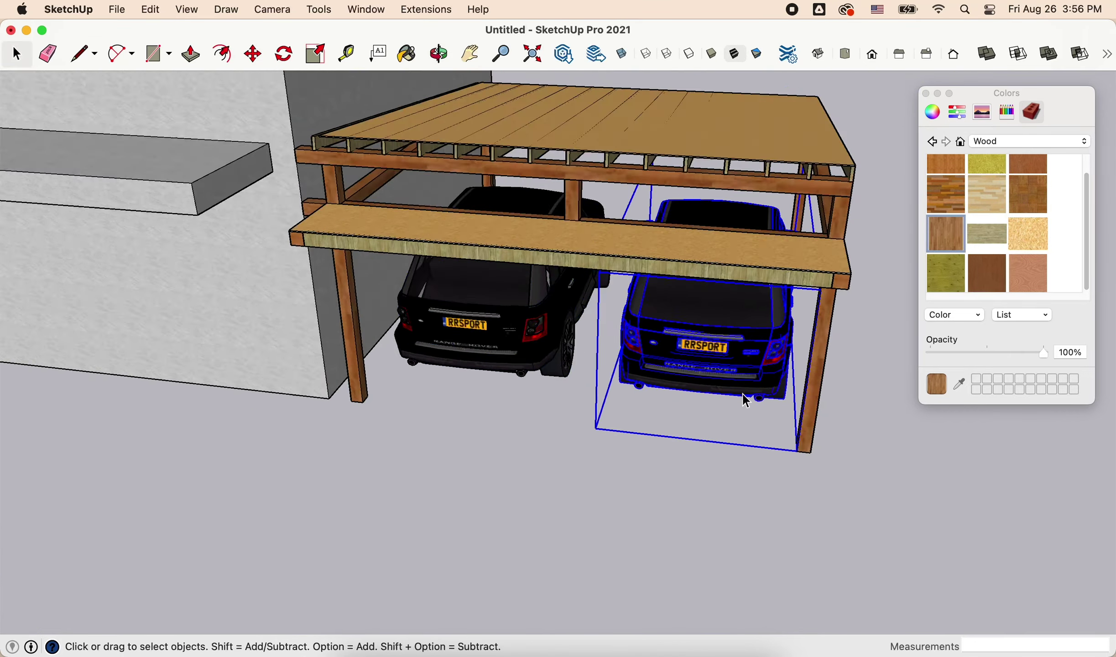
click(660, 531)
scroll(836, 490, down, 3)
middle_drag(831, 484, 759, 443)
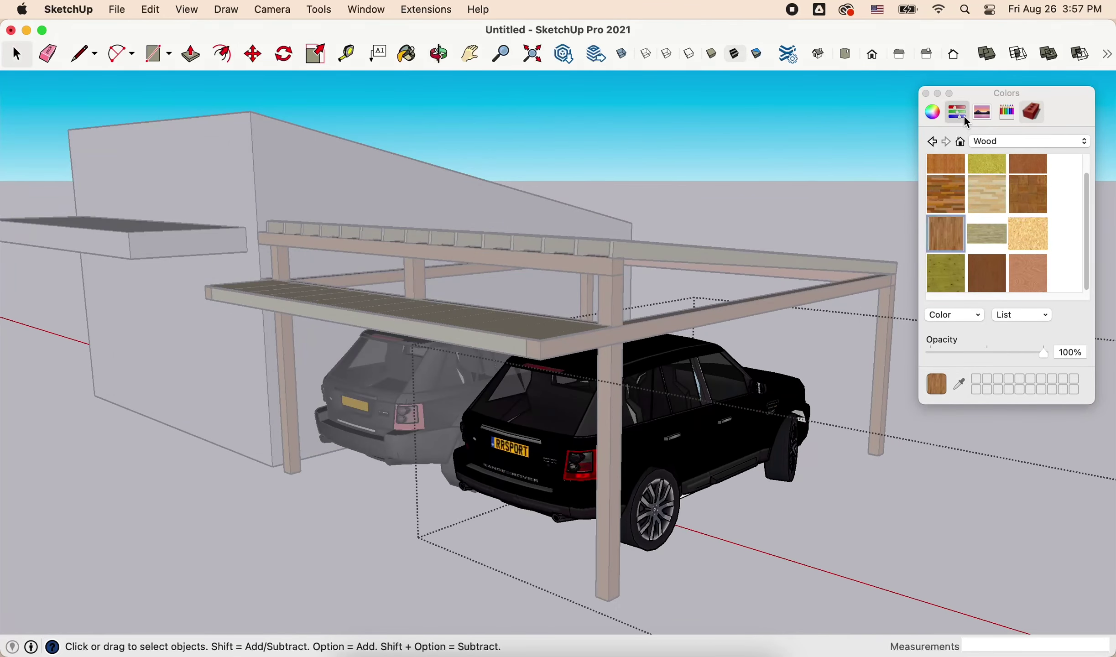
Step: Show the grayscale colour options and select the car body
click(964, 115)
key(space)
click(685, 451)
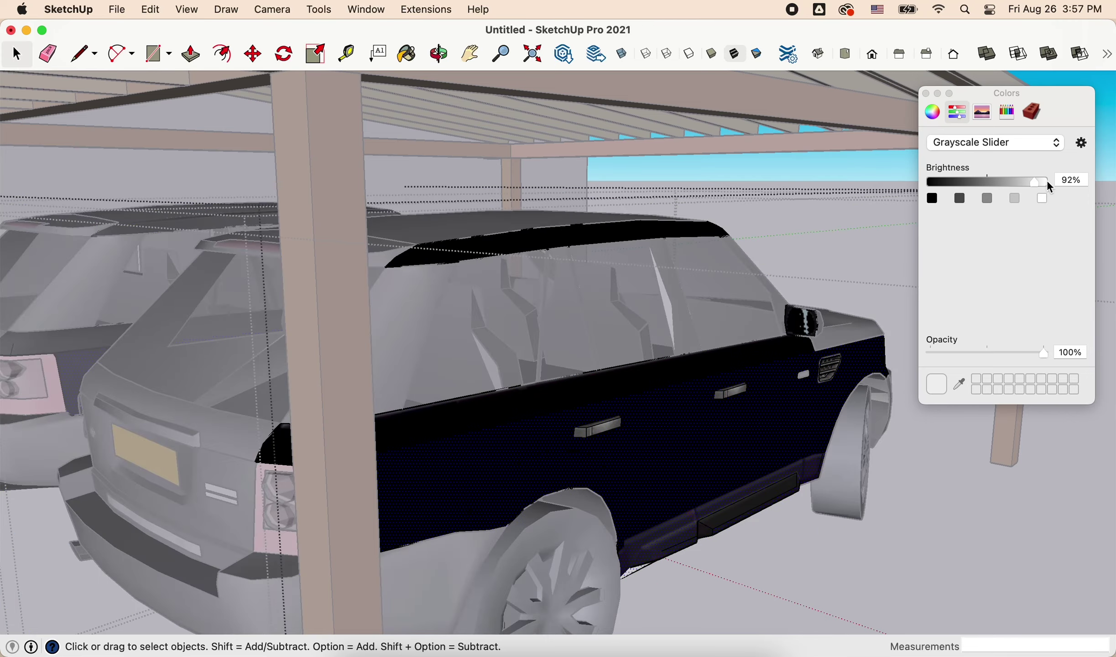
scroll(889, 531, down, 5)
mouse_move(890, 531)
middle_down()
mouse_move(674, 367)
mouse_move(537, 410)
middle_up()
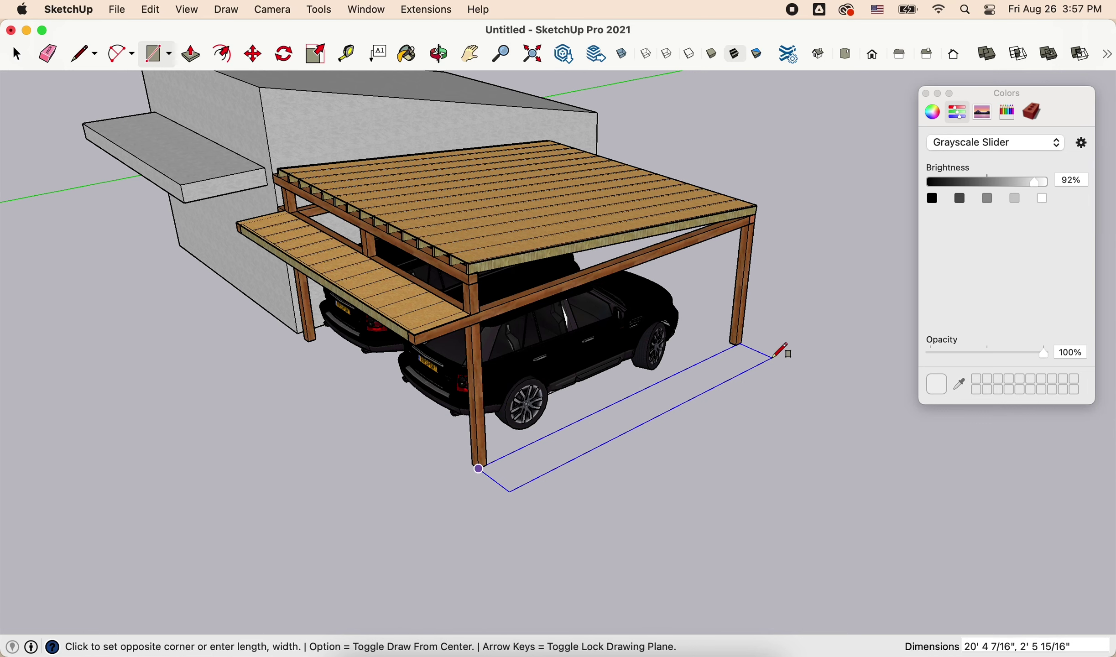
Step: Push/Pull the ground rectangle up into a tall box
scroll(783, 352, up, 3)
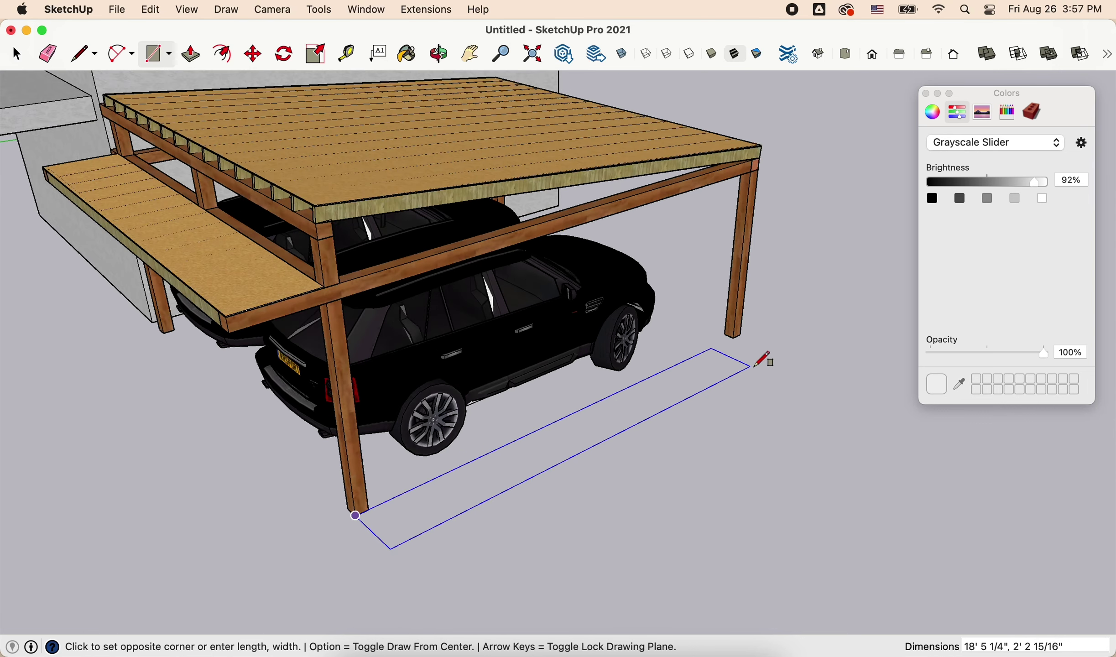
scroll(744, 327, up, 2)
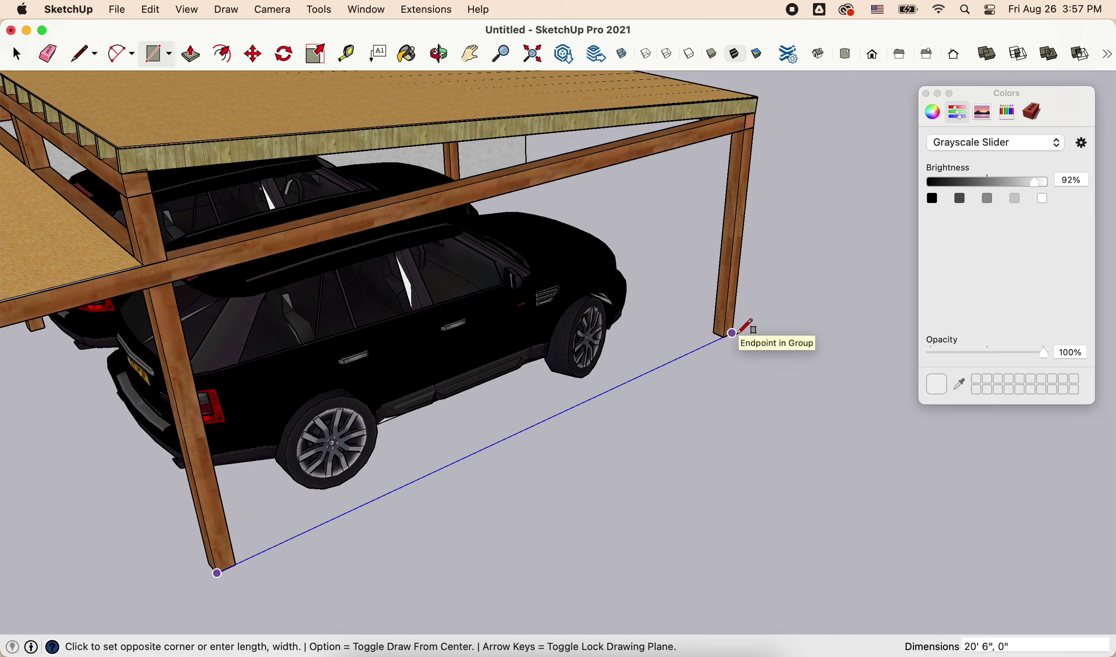
mouse_move(492, 485)
middle_down()
mouse_move(297, 356)
mouse_move(663, 456)
mouse_move(362, 423)
middle_up()
key(p)
click(361, 423)
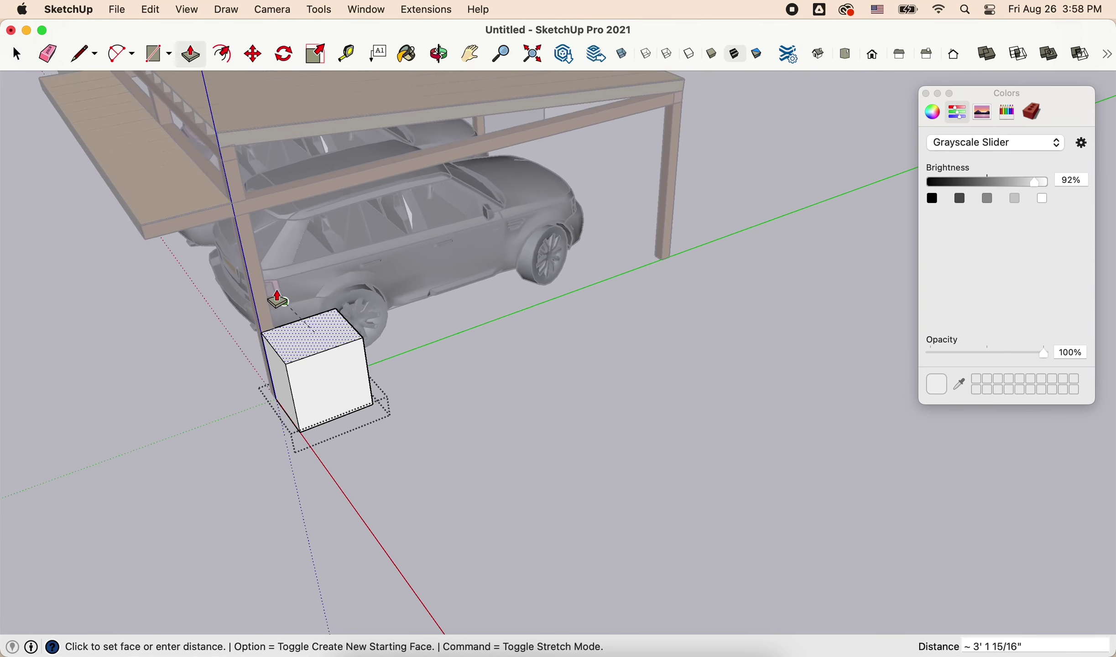
click(291, 278)
Step: Pull the box's end face out into a long wall along the carport
middle_drag(291, 279, 521, 260)
click(521, 259)
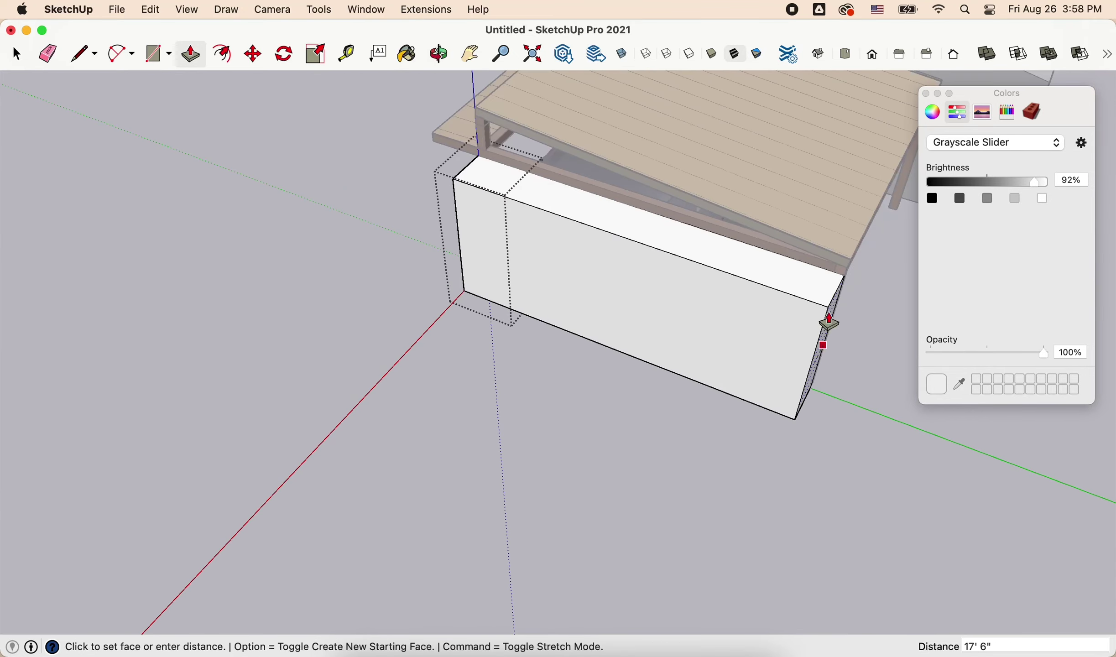
click(830, 319)
key(space)
mouse_move(738, 304)
middle_down()
mouse_move(499, 372)
mouse_move(593, 319)
middle_up()
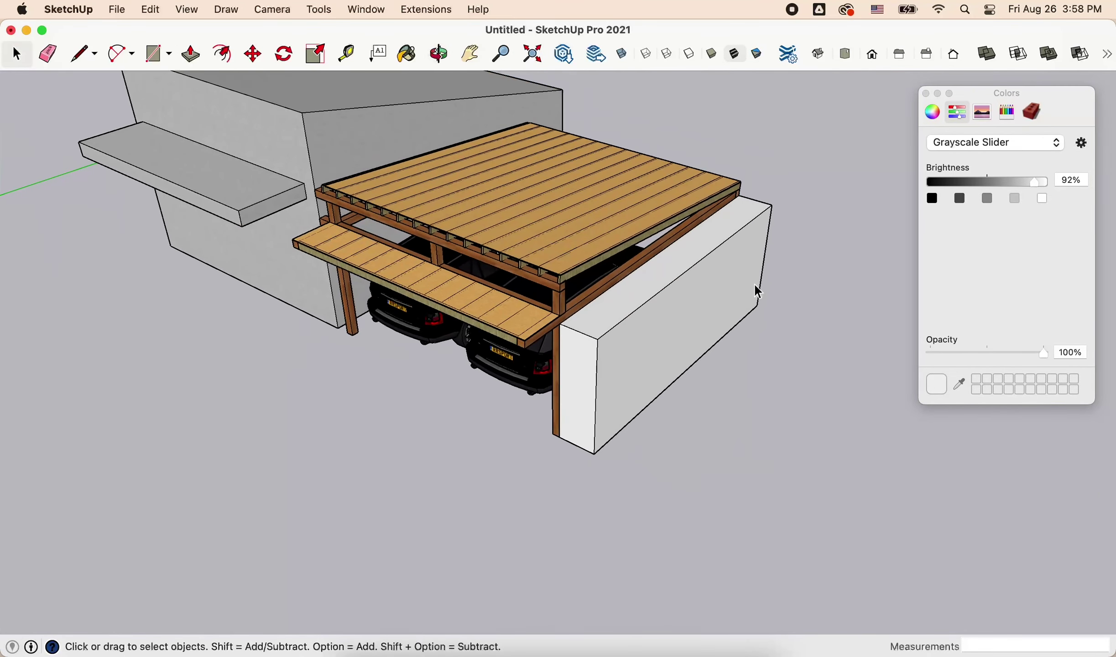
scroll(639, 319, up, 3)
Step: Select the new wall and paint it with a wood texture
click(685, 343)
click(1035, 113)
click(946, 213)
click(644, 309)
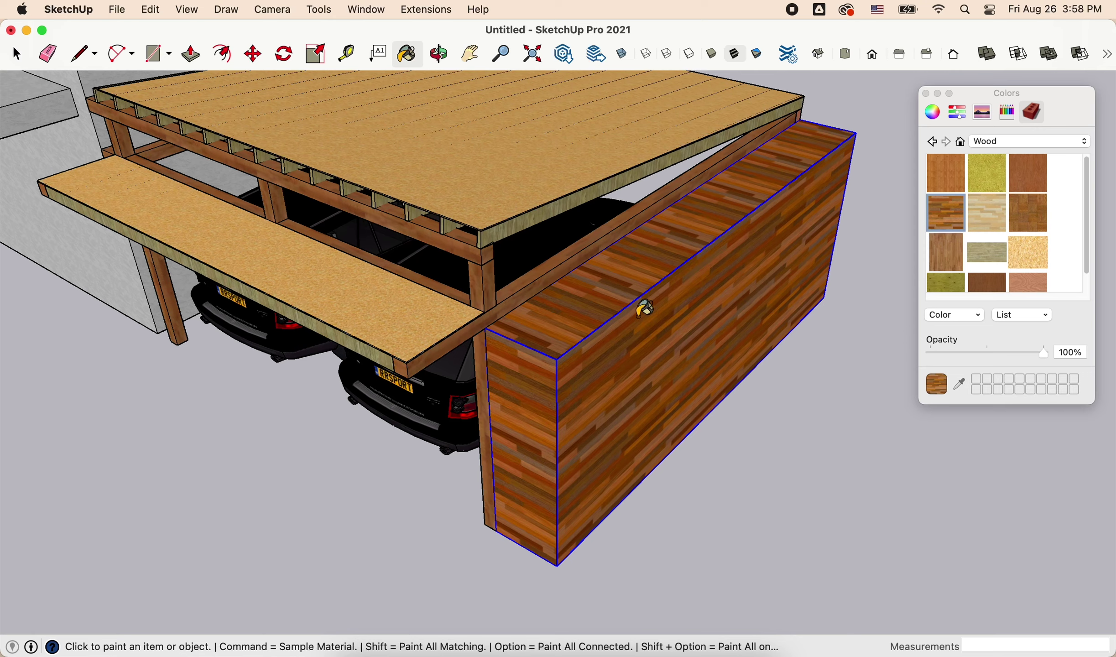
Step: Repaint the wall with a lighter wood texture
scroll(936, 249, down, 1)
mouse_move(799, 256)
middle_down()
mouse_move(742, 256)
mouse_move(822, 237)
middle_up()
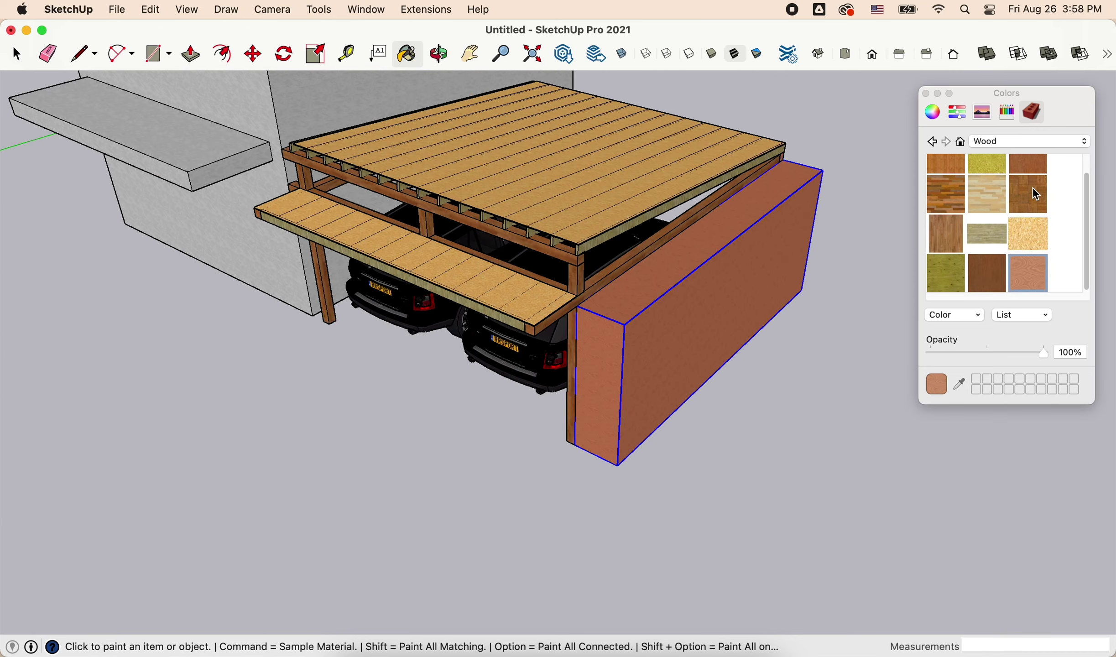
click(1033, 189)
click(983, 201)
key(space)
scroll(987, 201, up, 1)
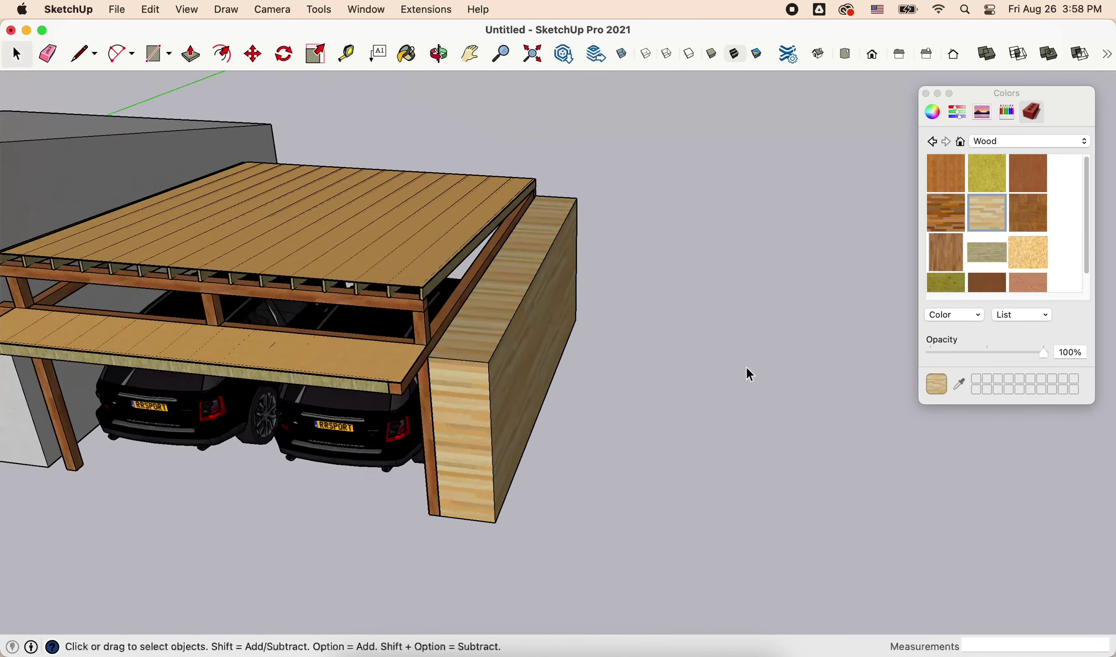
mouse_move(748, 374)
middle_down()
mouse_move(761, 383)
mouse_move(747, 216)
middle_up()
Step: Search 3D Warehouse for "tree" and browse the results
click(367, 10)
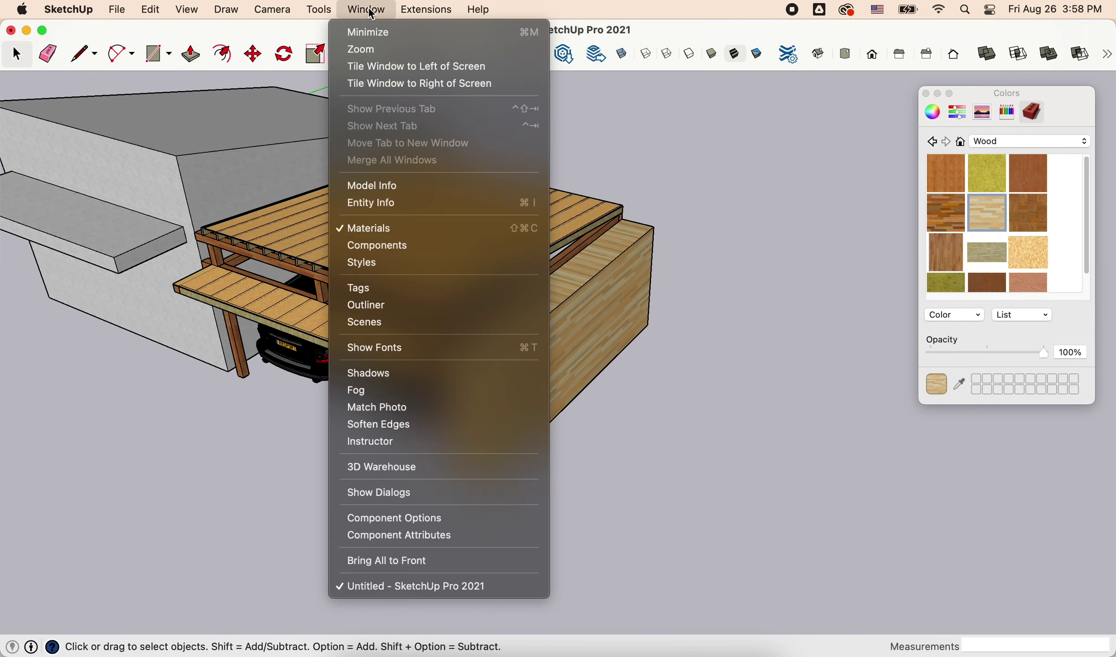
click(384, 467)
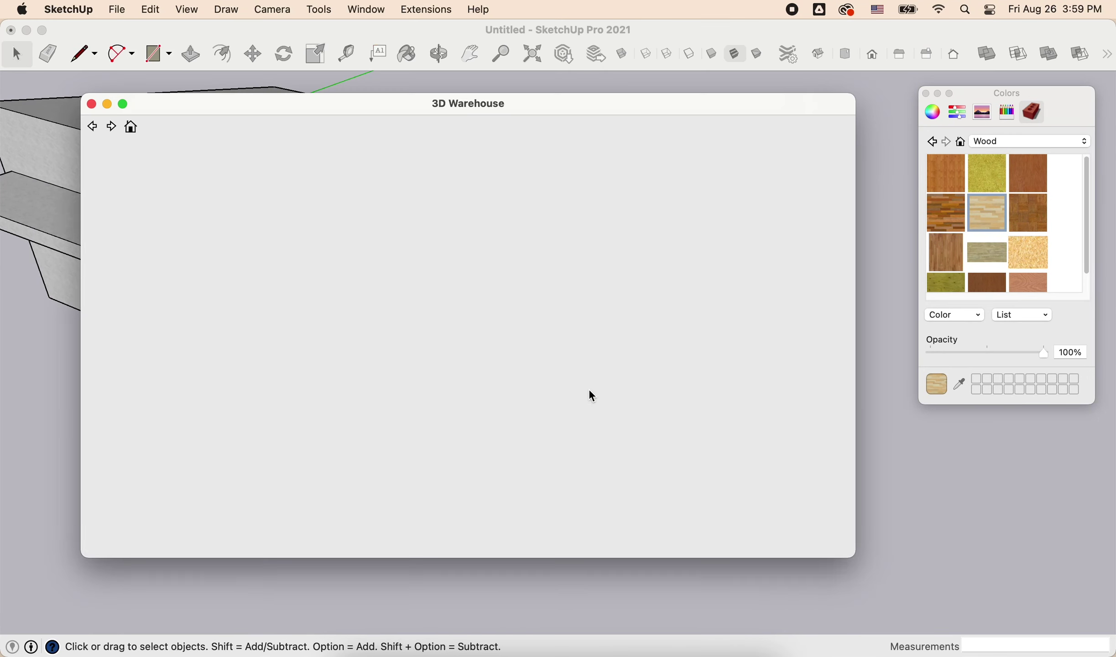
text(tree)
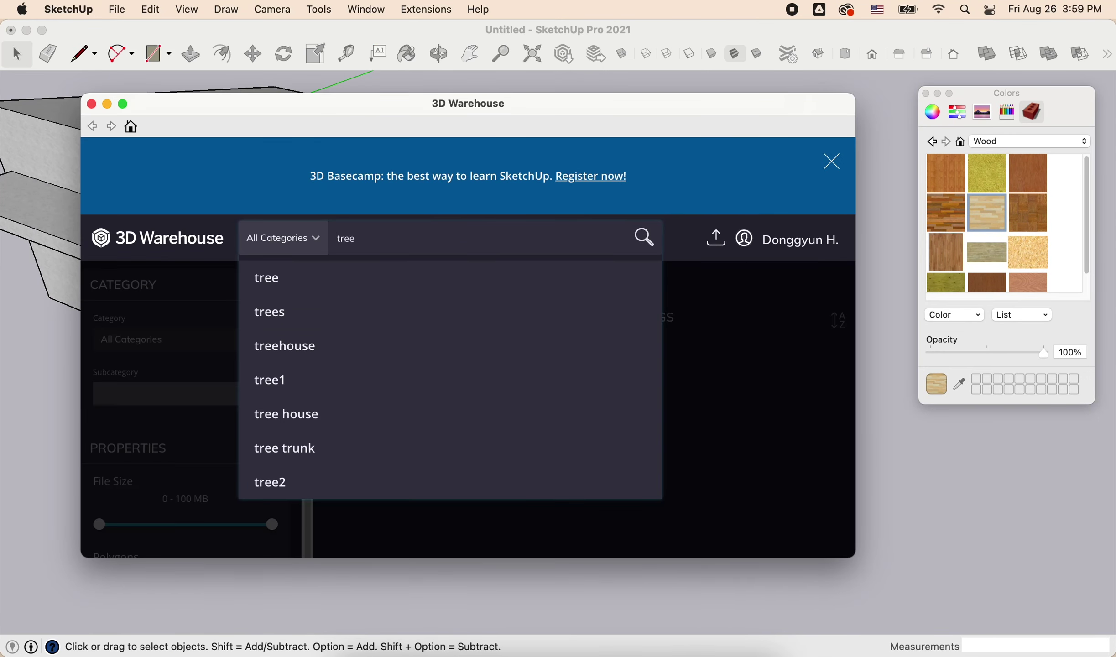
key(Return)
scroll(672, 386, down, 5)
scroll(671, 387, down, 5)
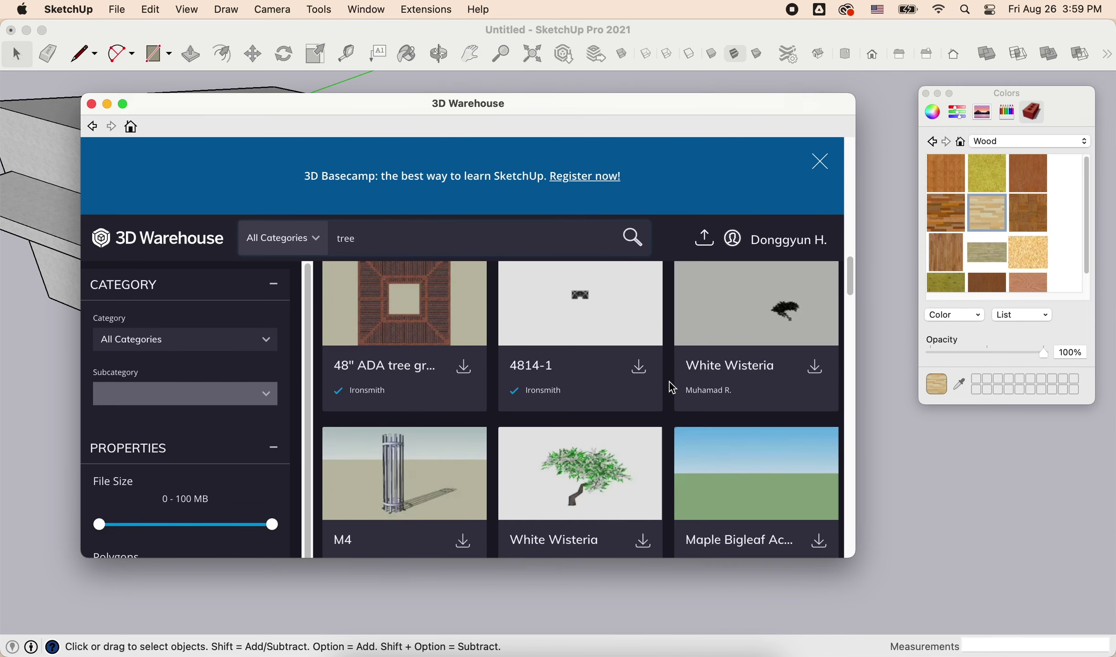
scroll(671, 386, down, 5)
scroll(671, 386, up, 2)
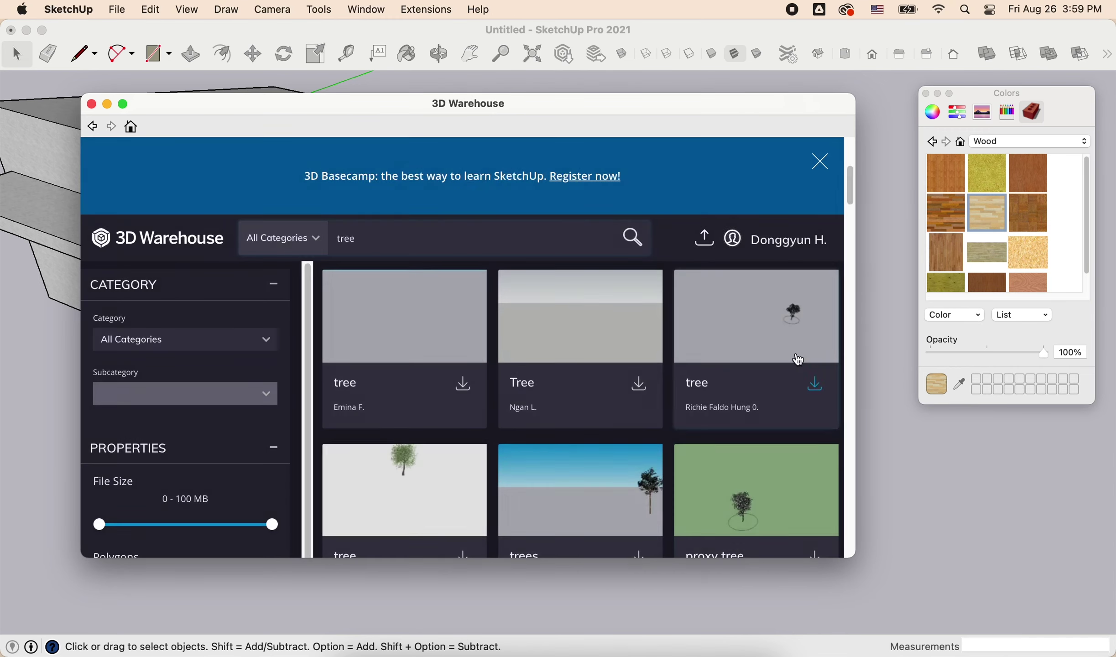
Step: Download the "trees" model and place it beside the carport wall
click(757, 491)
click(715, 156)
scroll(590, 373, down, 2)
click(591, 373)
click(619, 489)
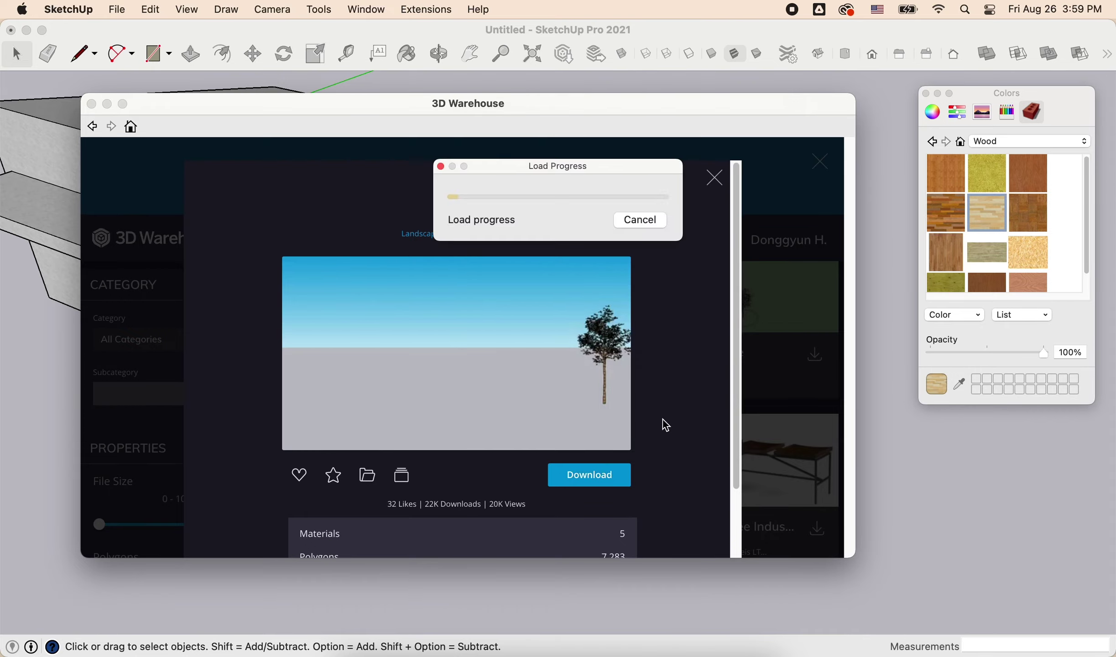
click(516, 473)
scroll(685, 423, down, 5)
scroll(450, 438, up, 5)
Step: Move the tree to stand beside the wooden wall's end
shift+middle_drag(449, 438, 291, 498)
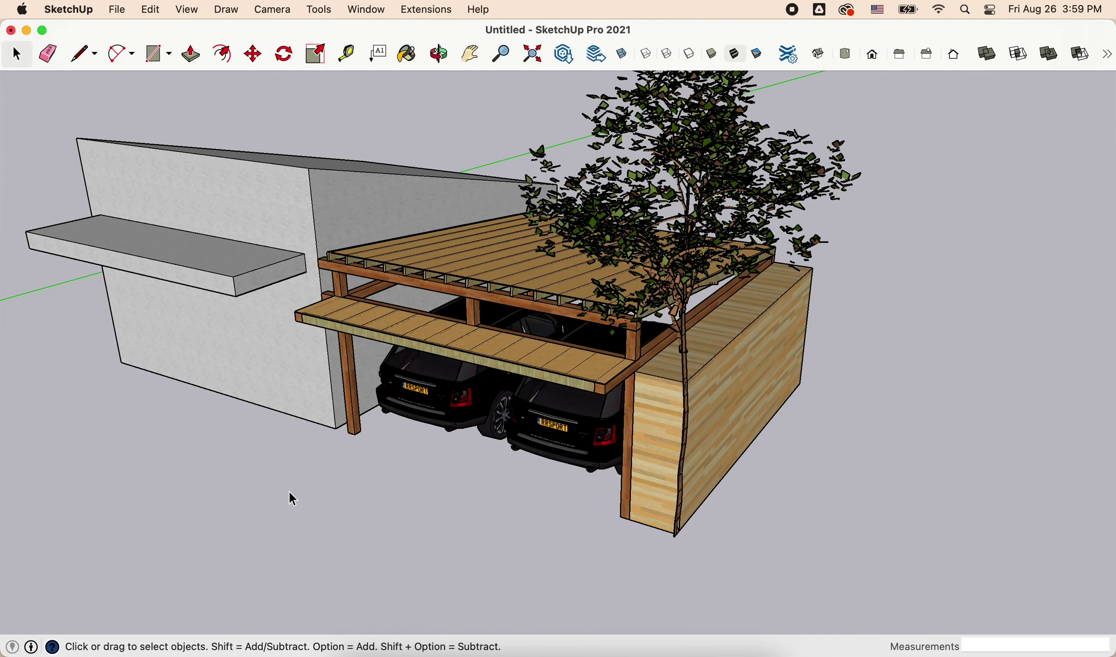
click(683, 411)
key(m)
middle_drag(511, 379, 412, 488)
key(space)
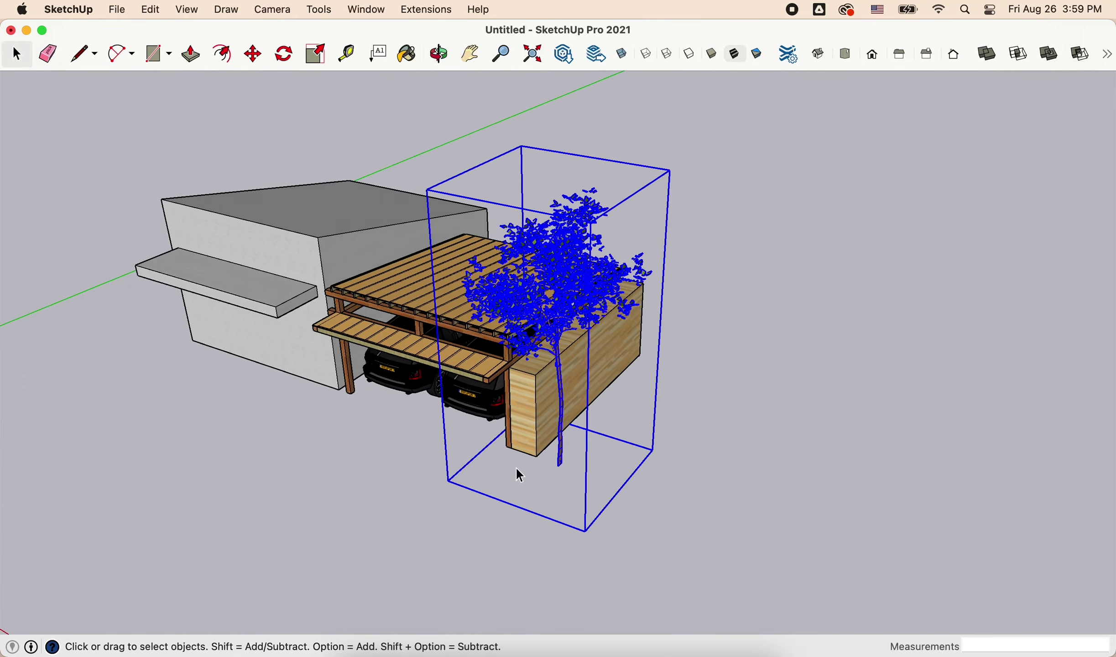
Step: Start a large ground rectangle away from the house
key(r)
click(417, 384)
scroll(607, 374, down, 3)
Step: Finish the ground rectangle and Push/Pull it into a thin slab
click(748, 411)
key(space)
drag(374, 299, 803, 519)
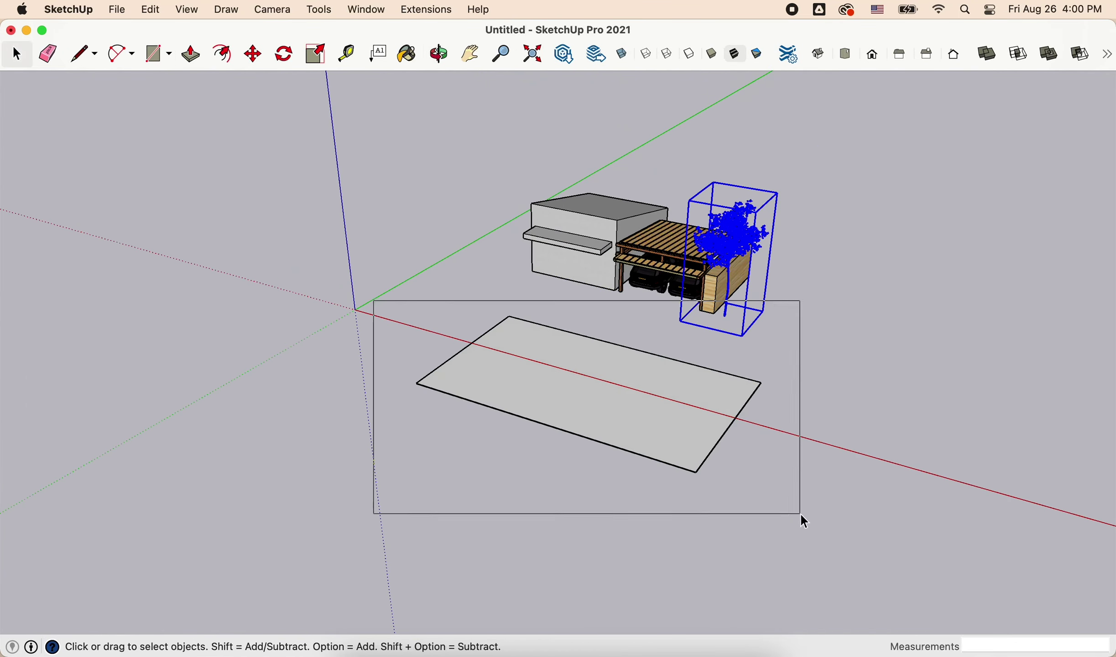
right_click(506, 403)
key(p)
click(564, 470)
click(573, 502)
middle_drag(572, 503, 773, 368)
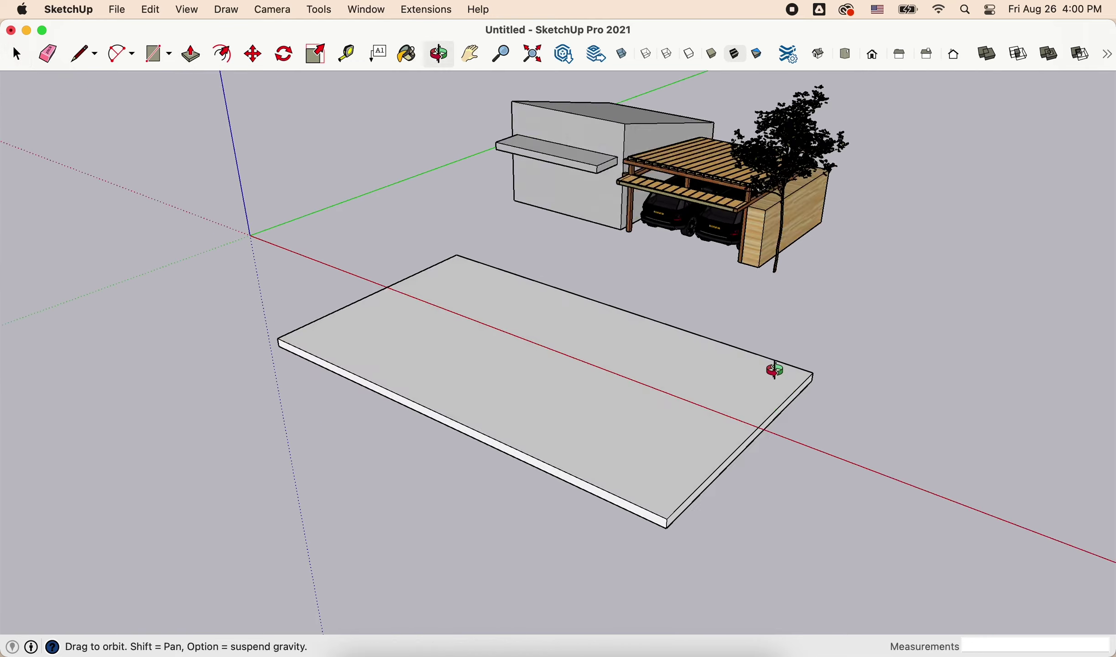
Step: Stretch the slab's side face so it extends under the house and carport
key(m)
mouse_move(822, 499)
middle_down()
mouse_move(583, 262)
mouse_move(817, 268)
middle_up()
key(space)
key(p)
click(815, 269)
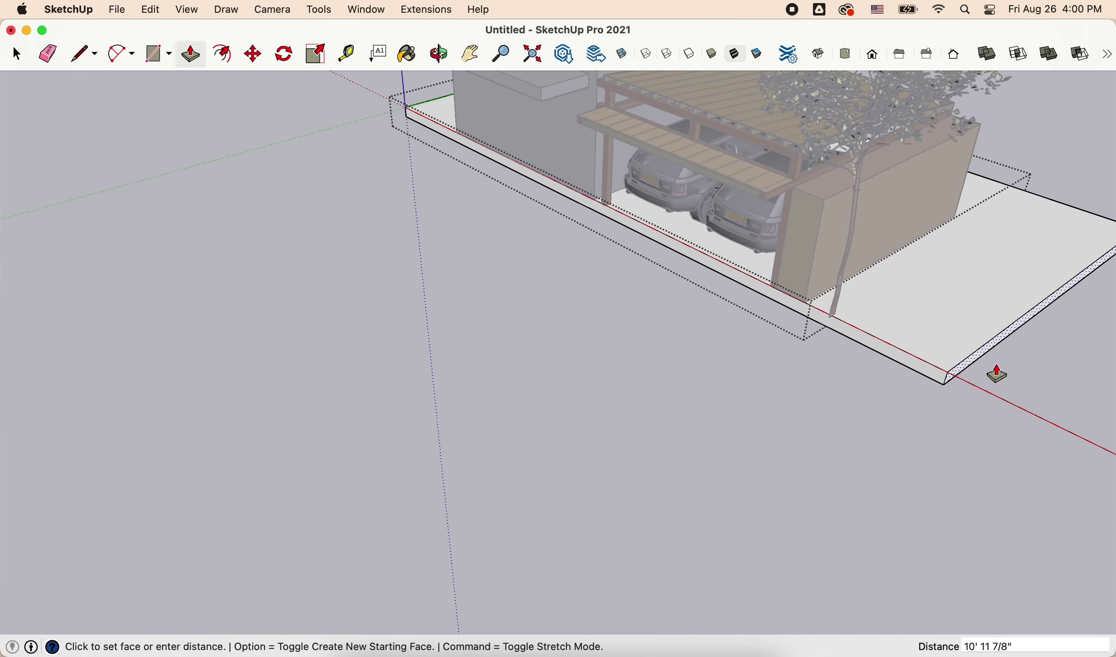
click(997, 368)
mouse_move(997, 369)
middle_down()
mouse_move(735, 351)
mouse_move(845, 325)
middle_up()
key(space)
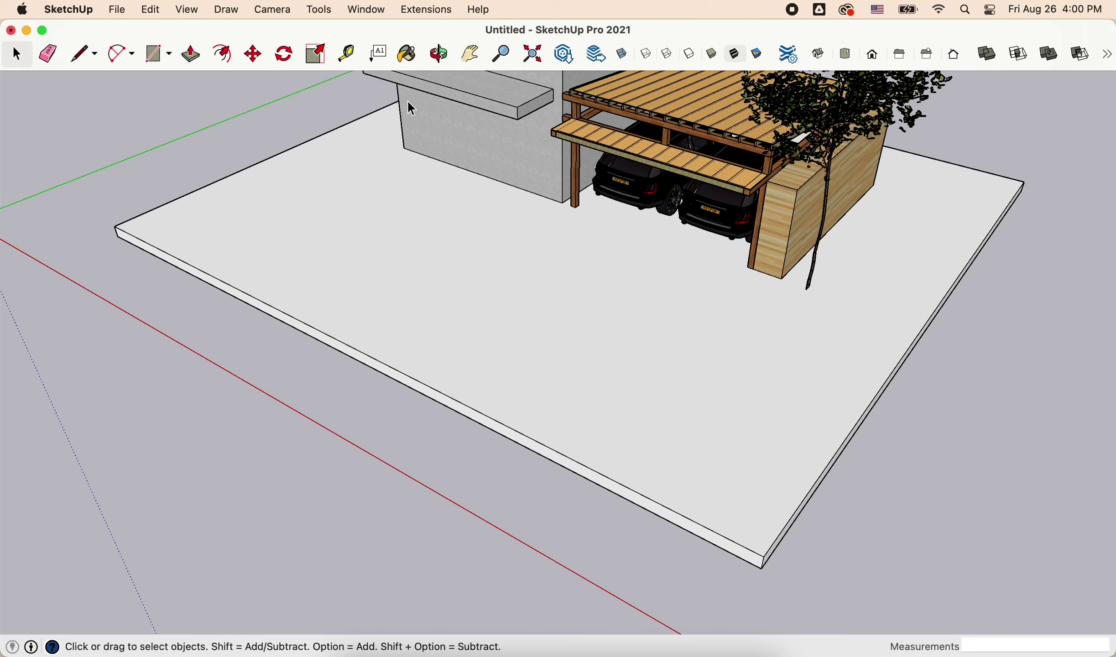
Step: Paint the slab with a grey stone tile from Brick, Cladding and Siding
click(828, 342)
click(422, 64)
click(1031, 141)
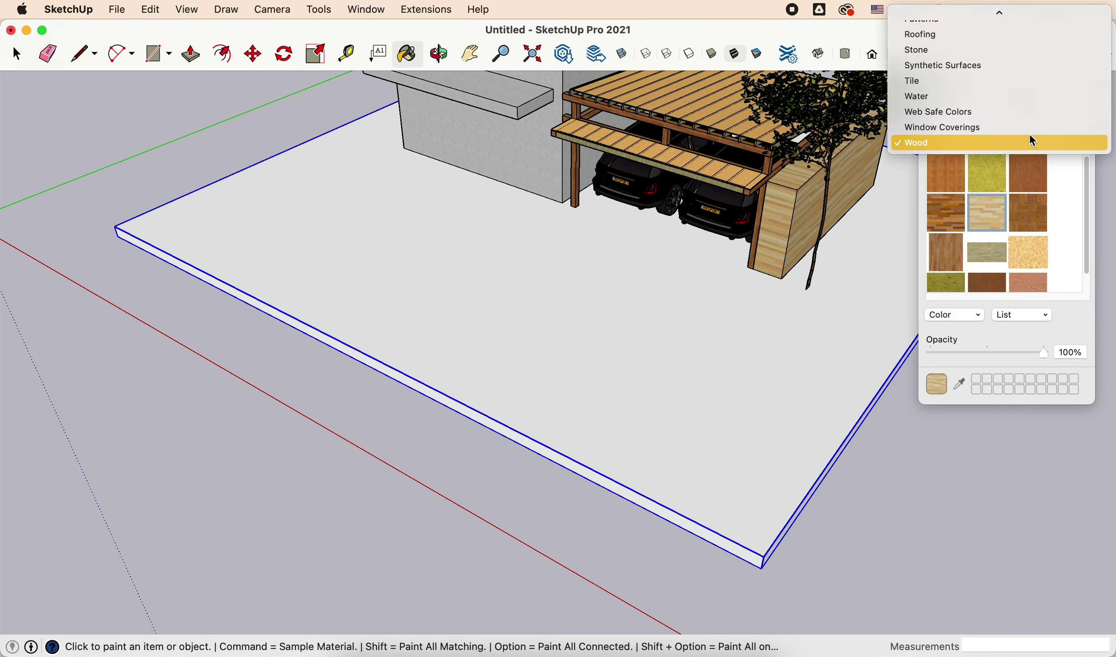
click(986, 69)
click(1012, 247)
scroll(1005, 220, up, 1)
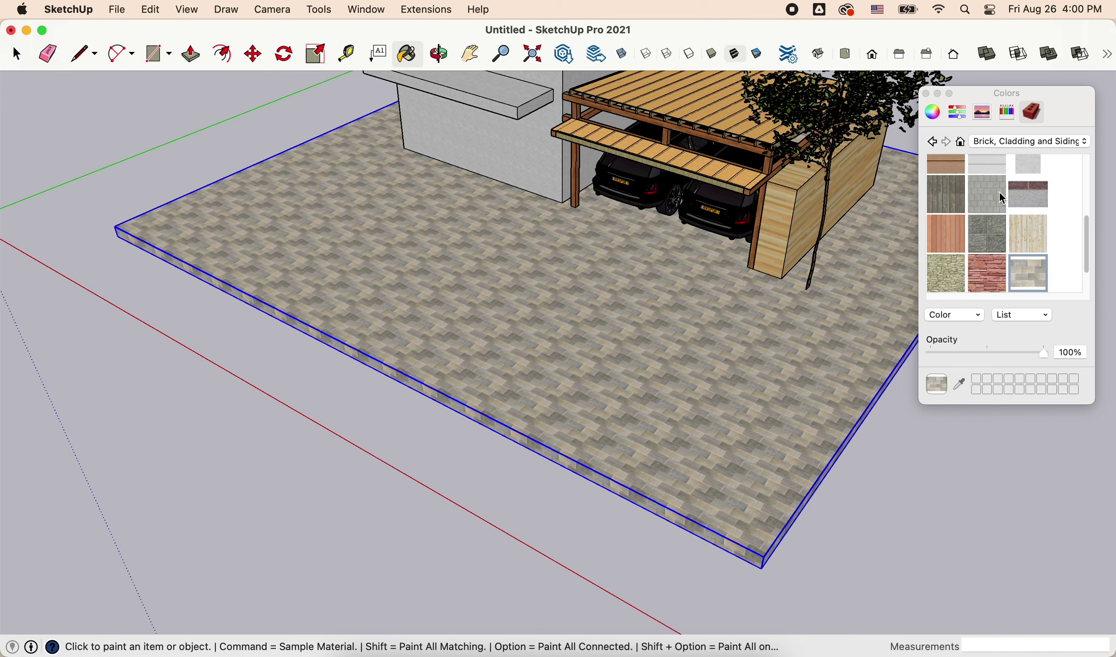
click(1024, 141)
click(970, 207)
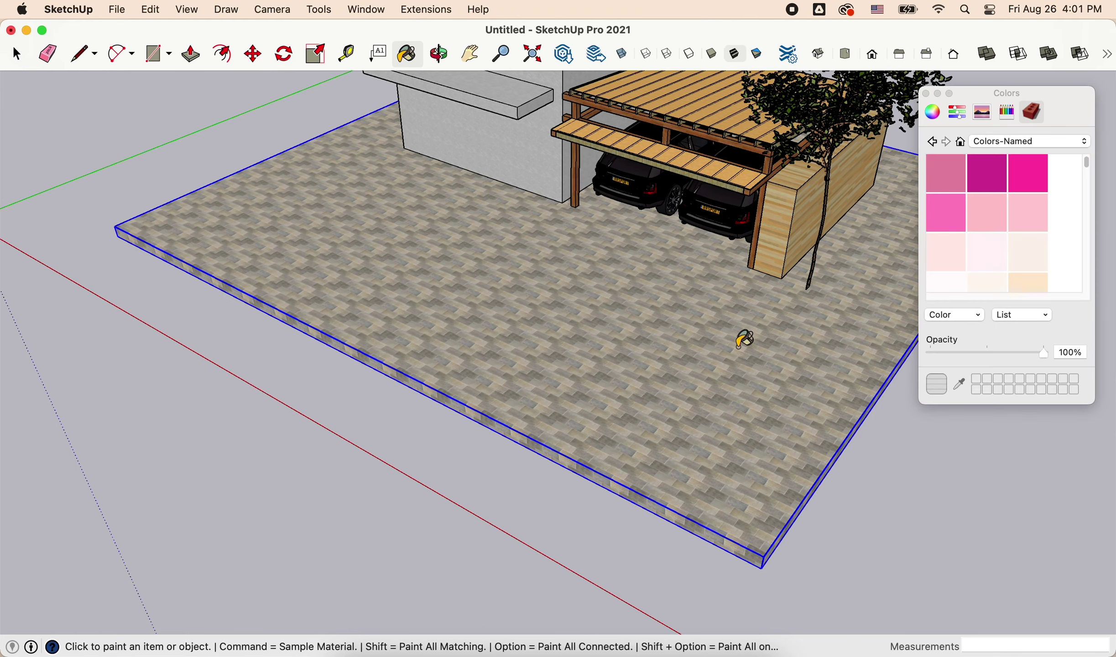
key(space)
scroll(780, 402, up, 2)
Step: Move-copy the paved slab about 30 ft right and push it to a new length
key(p)
click(803, 469)
key(space)
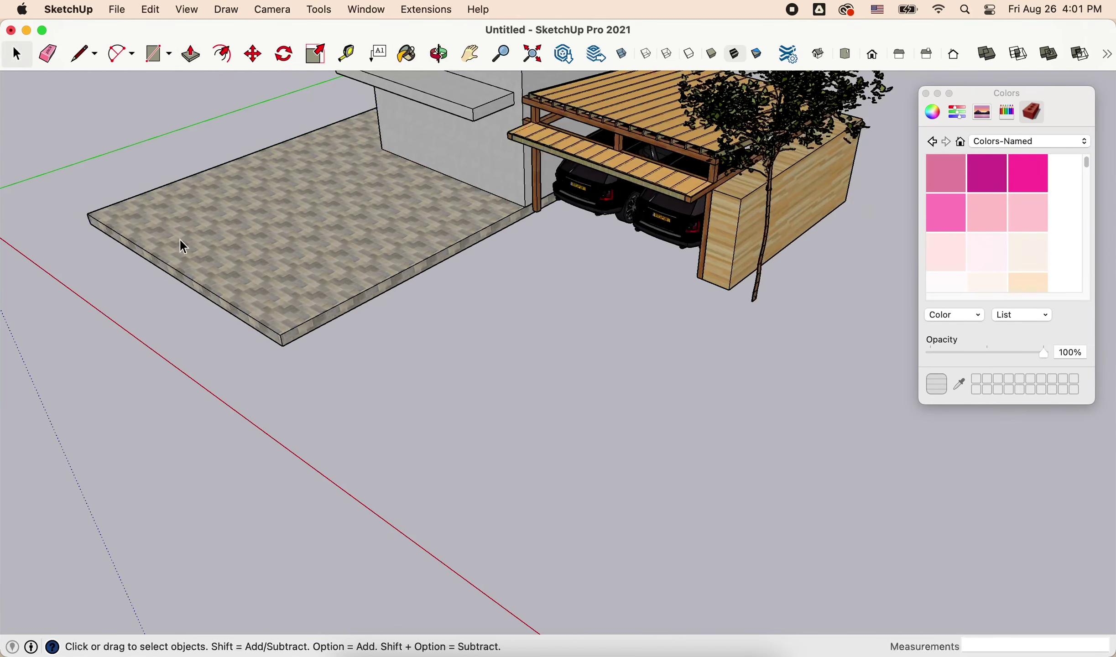
key(m)
click(92, 213)
key(Escape)
key(space)
key(p)
click(728, 418)
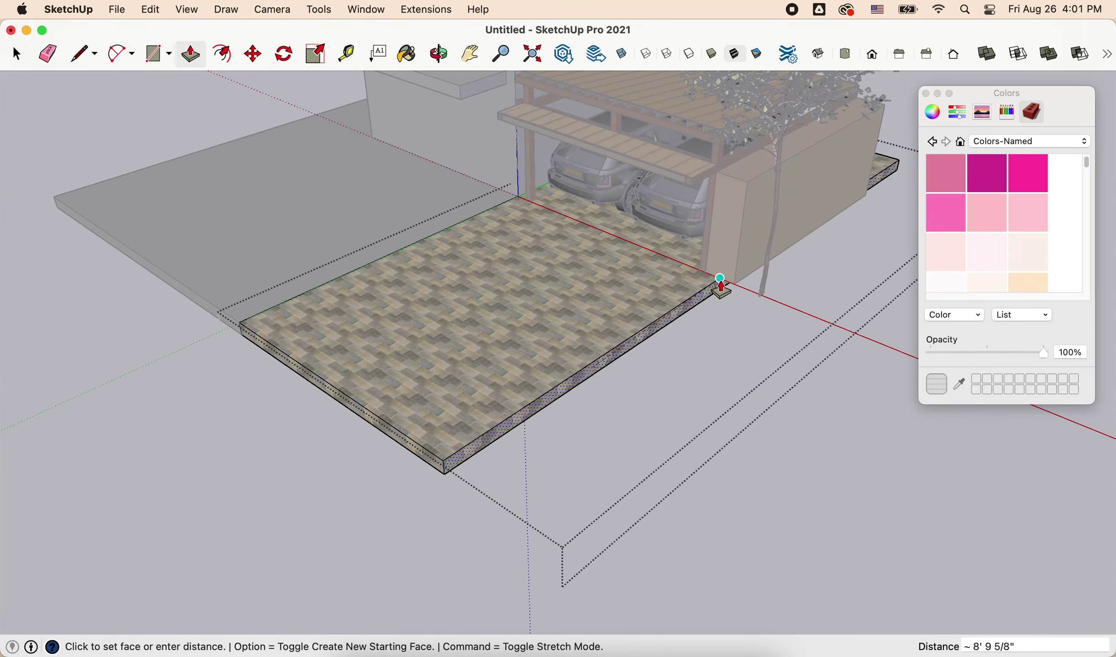
click(734, 285)
Step: Add a third slab section to the right and extend it to length
key(space)
key(m)
click(326, 332)
click(765, 465)
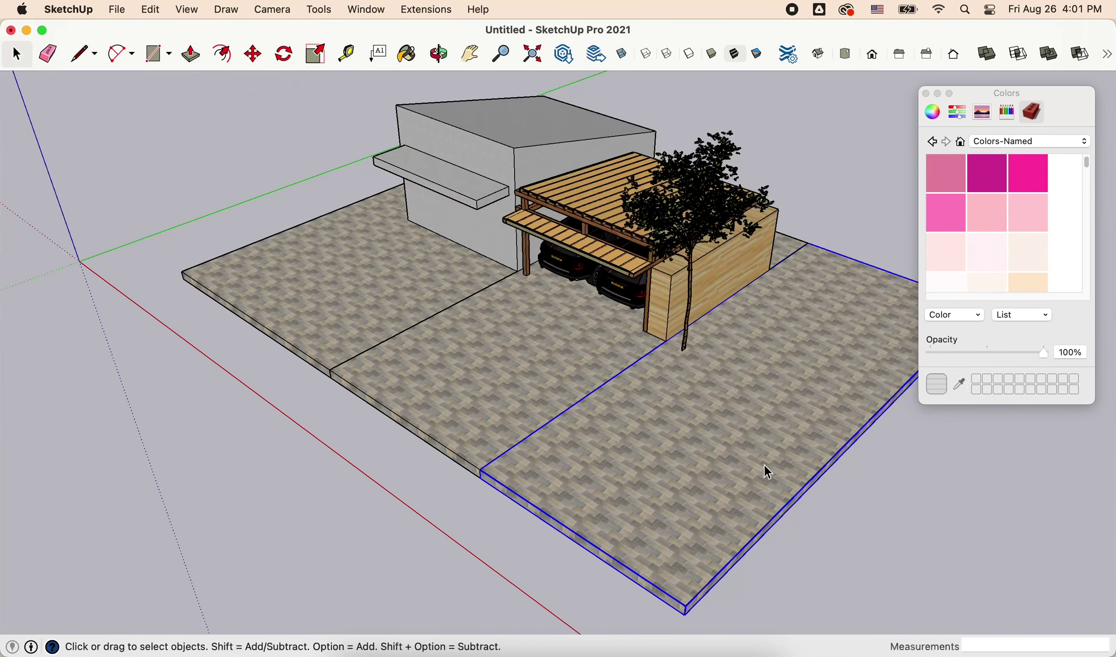
key(p)
click(697, 478)
middle_drag(698, 477, 723, 441)
key(space)
click(1016, 141)
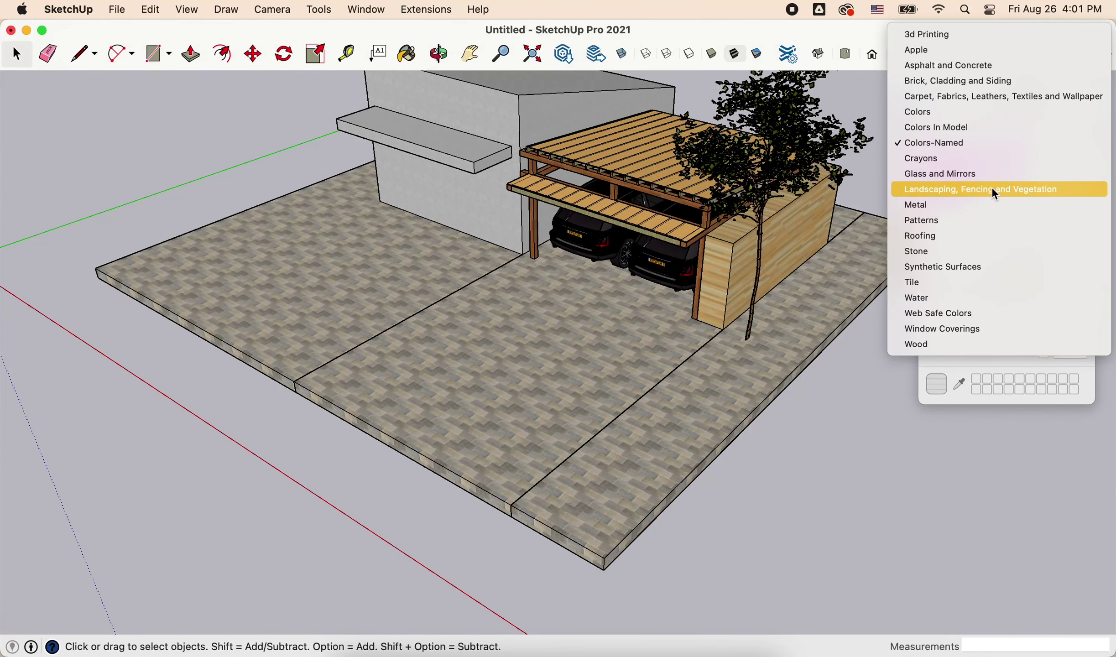
Step: Paint the right section light grass and the middle section grass-jointed blocks
click(995, 194)
scroll(1012, 229, down, 3)
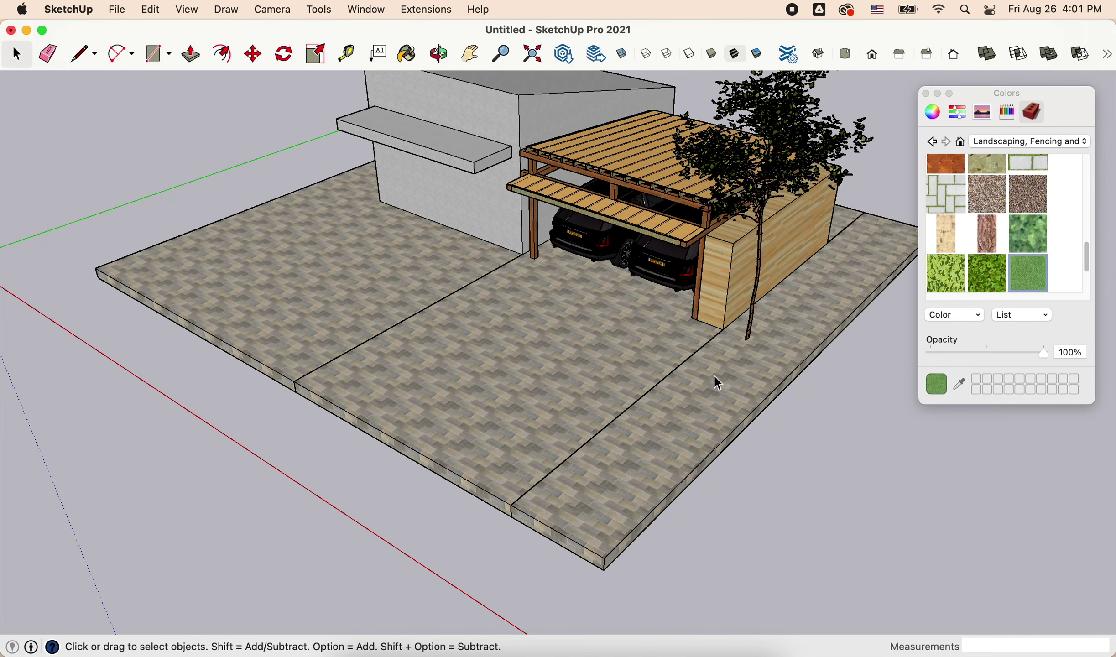
click(1029, 220)
scroll(988, 266, down, 2)
click(946, 233)
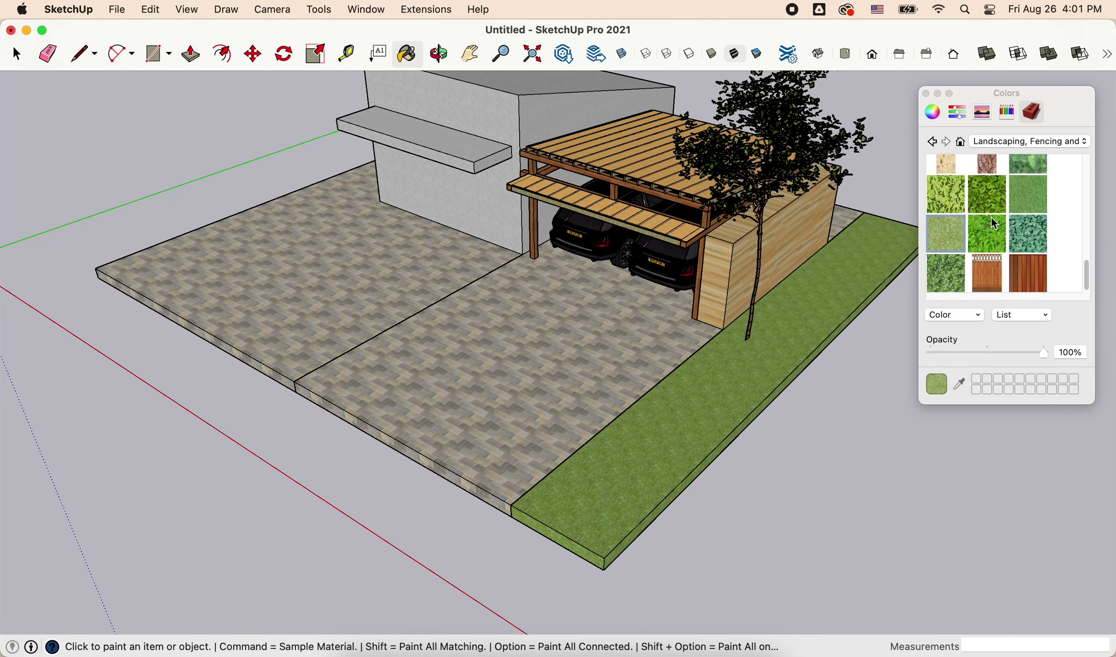
click(635, 349)
scroll(635, 349, up, 2)
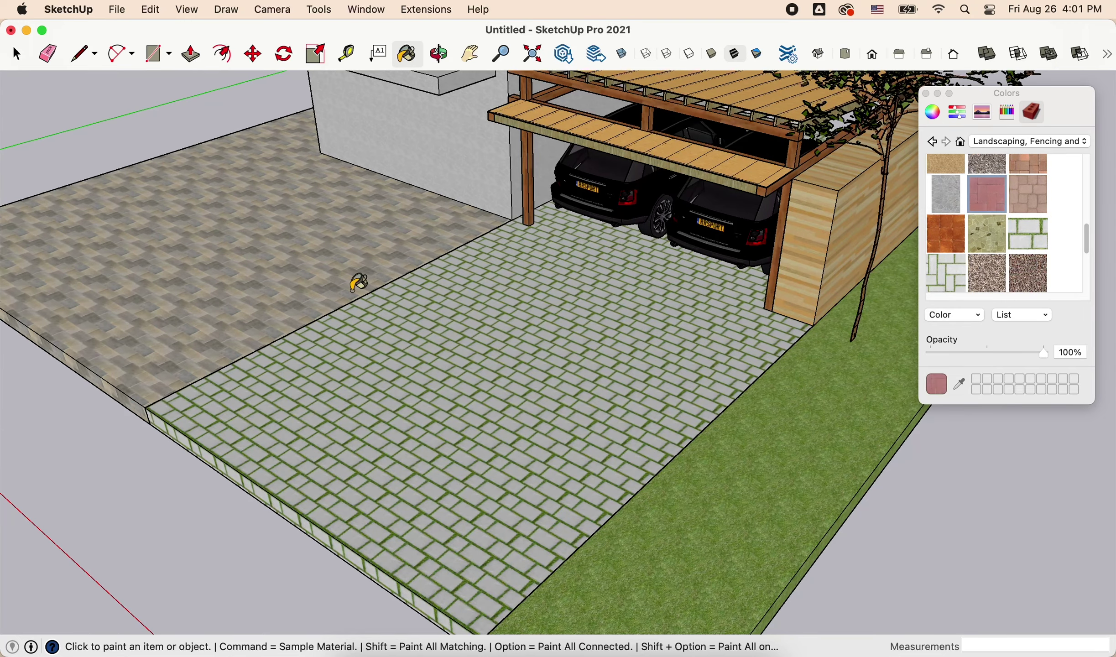
click(358, 283)
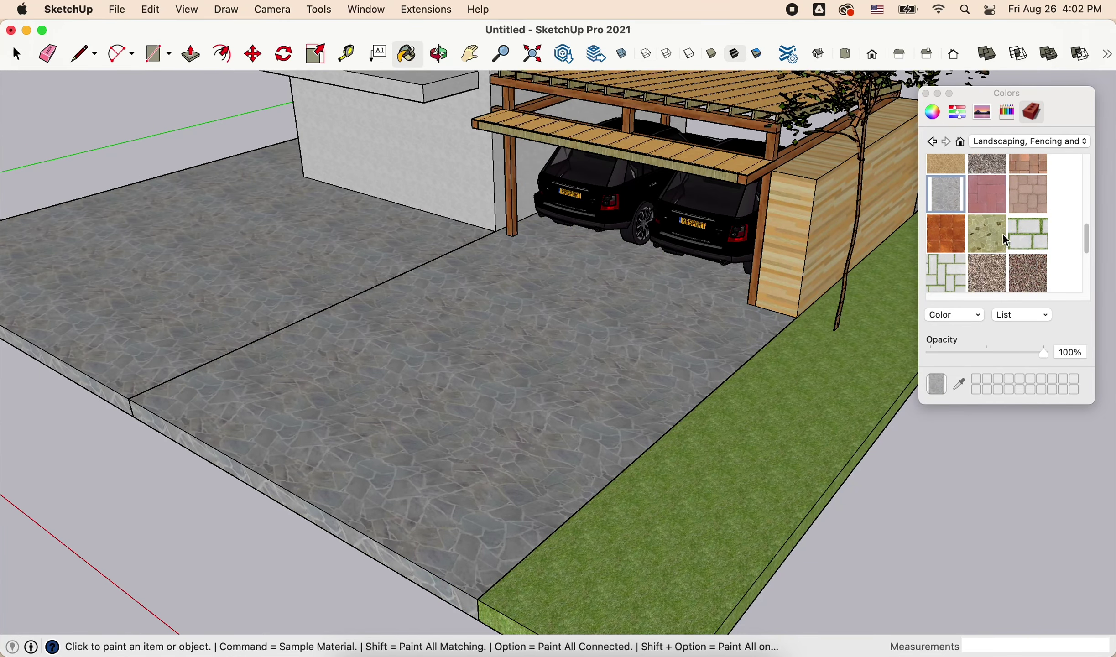
Step: After trying red pavers and gravel, paint the driveway slab light concrete from Asphalt and Concrete
click(988, 194)
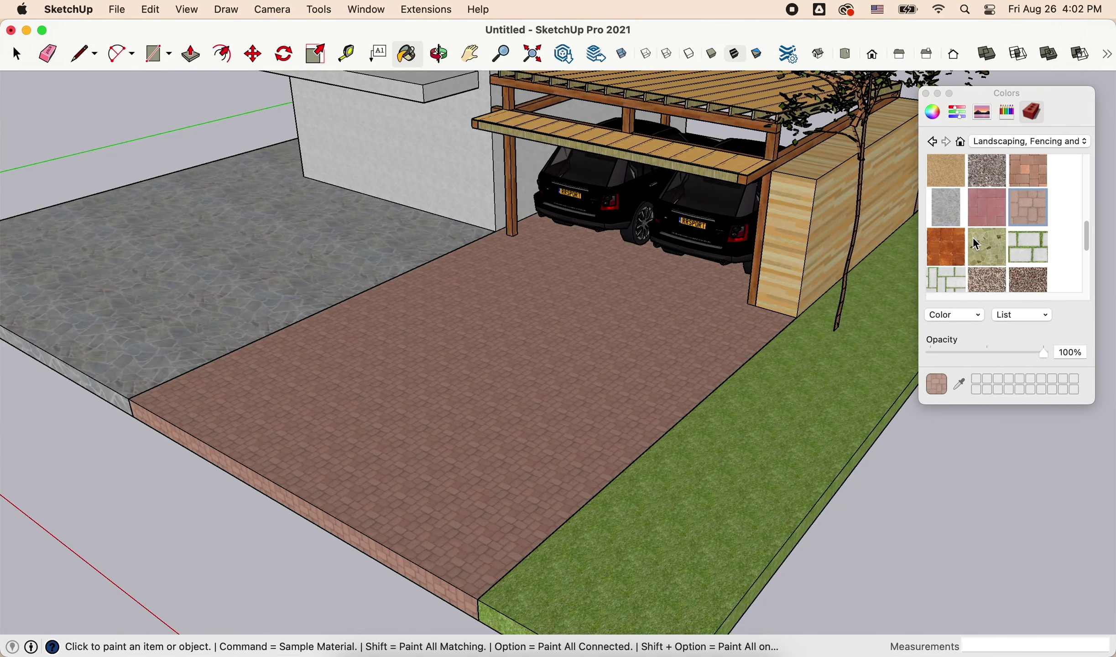
click(946, 232)
scroll(1005, 205, up, 1)
click(987, 179)
scroll(998, 204, down, 2)
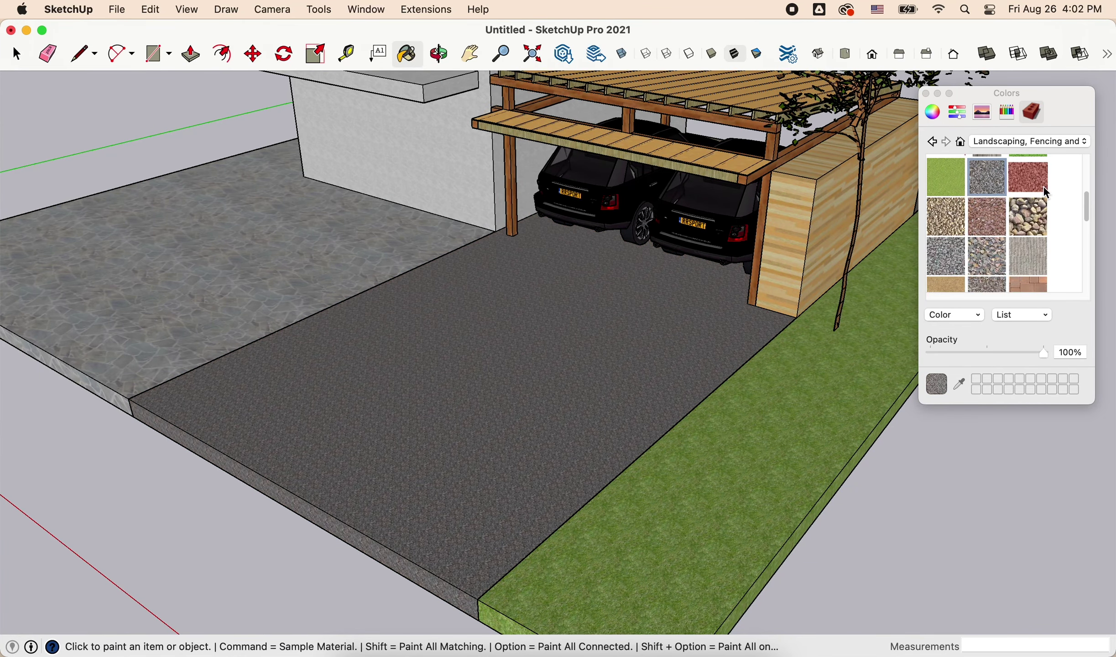
click(1031, 141)
click(951, 44)
click(1029, 252)
click(593, 316)
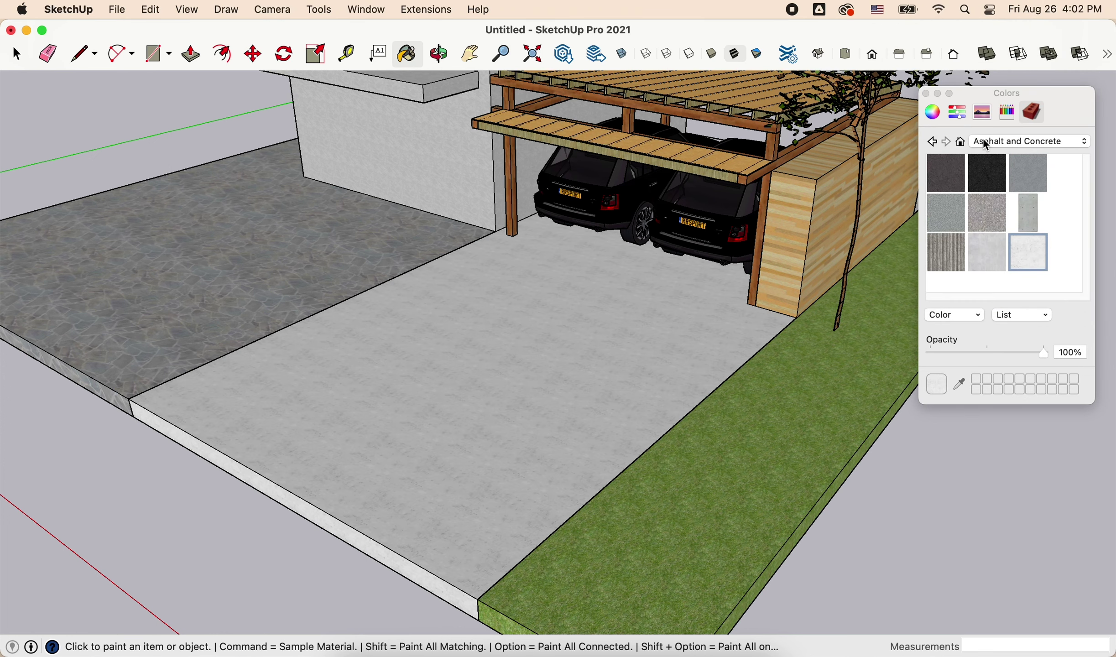
Step: Paint the left slab beige with a light Brick, Cladding and Siding stone
click(986, 142)
click(1033, 203)
scroll(1033, 203, up, 1)
click(457, 246)
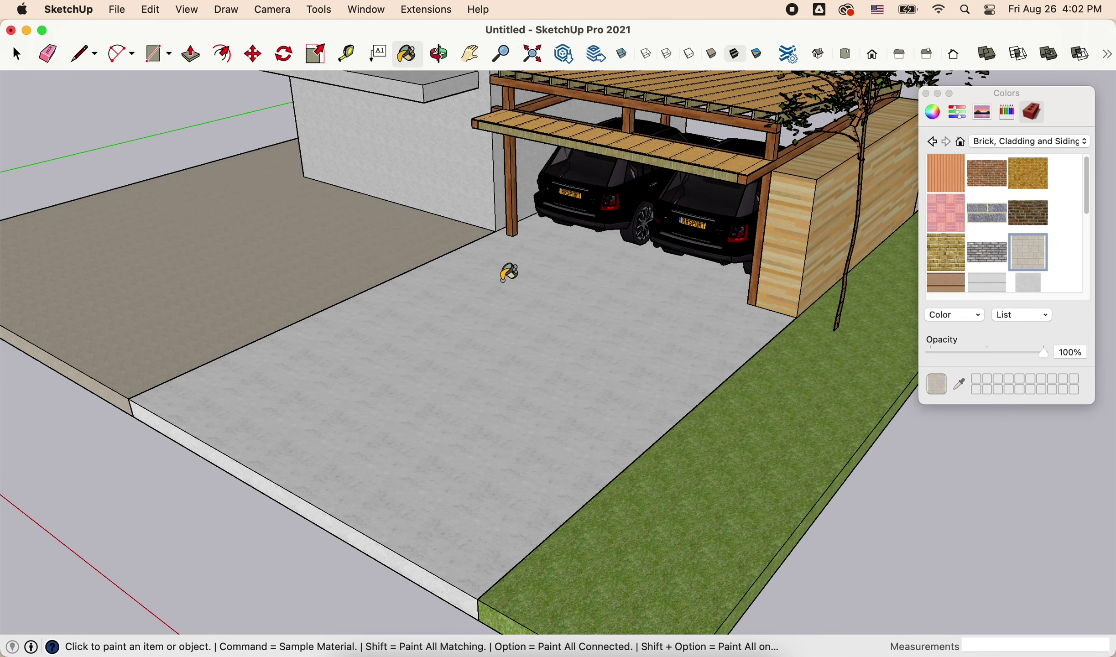
click(1014, 142)
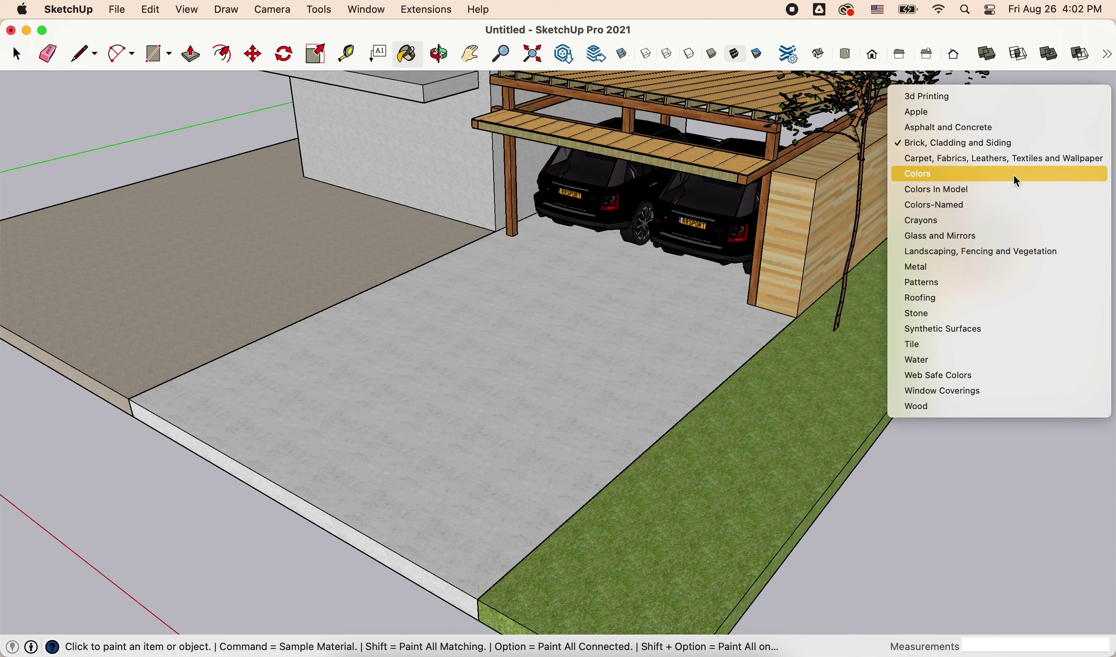
click(970, 345)
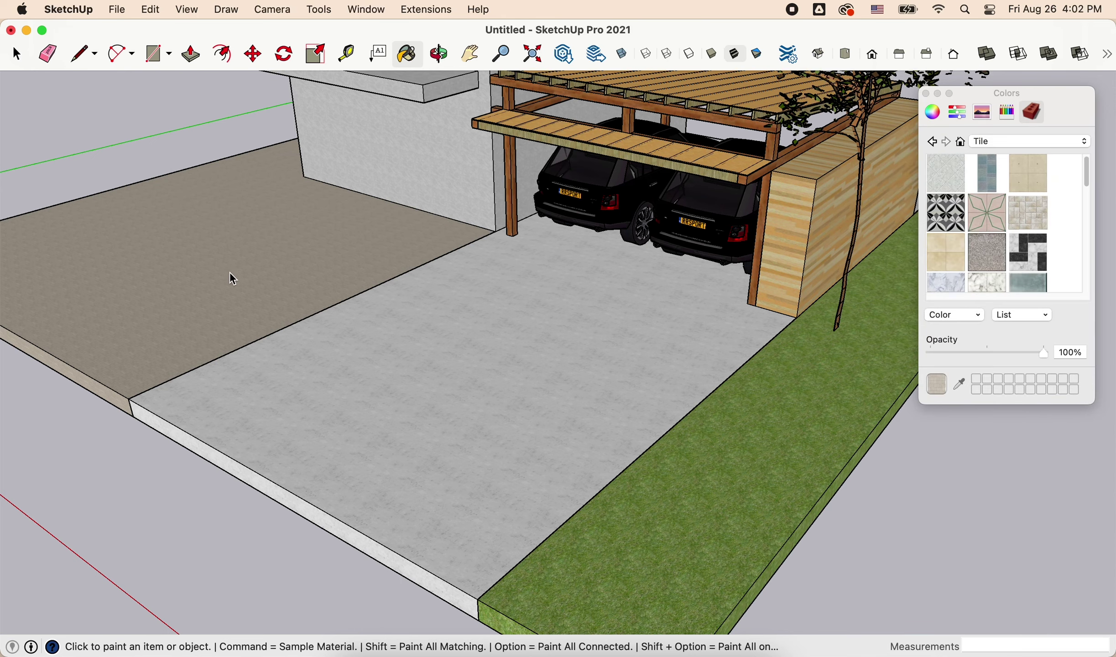
scroll(247, 278, down, 3)
Step: Select the tree beside the carport and copy it nearby on the grass
key(space)
scroll(255, 311, up, 3)
mouse_move(246, 333)
middle_down()
mouse_move(569, 387)
mouse_move(643, 203)
mouse_move(714, 342)
middle_up()
click(643, 203)
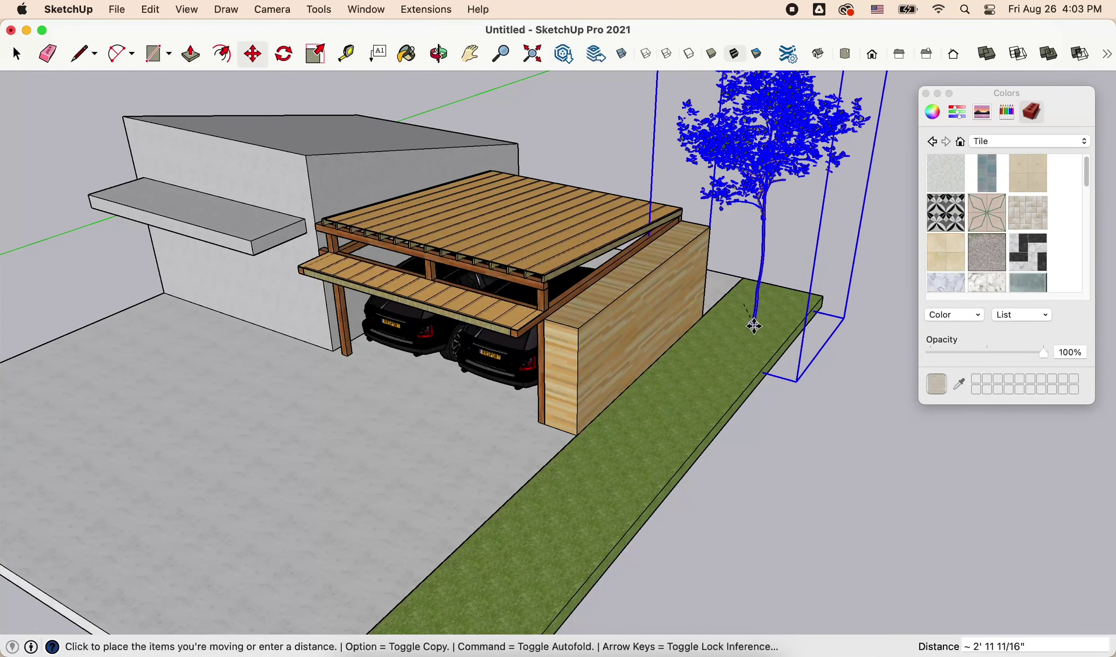
key(alt)
click(772, 356)
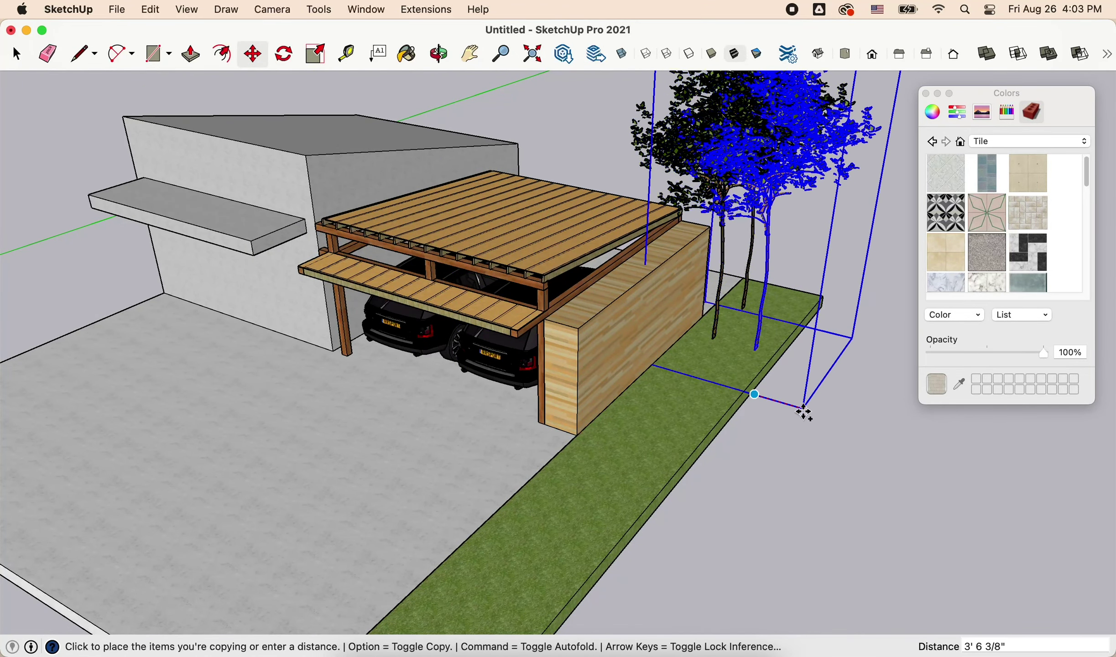
key(space)
Step: Move-copy the tree again to place another beside the original
scroll(780, 361, up, 3)
click(781, 360)
key(m)
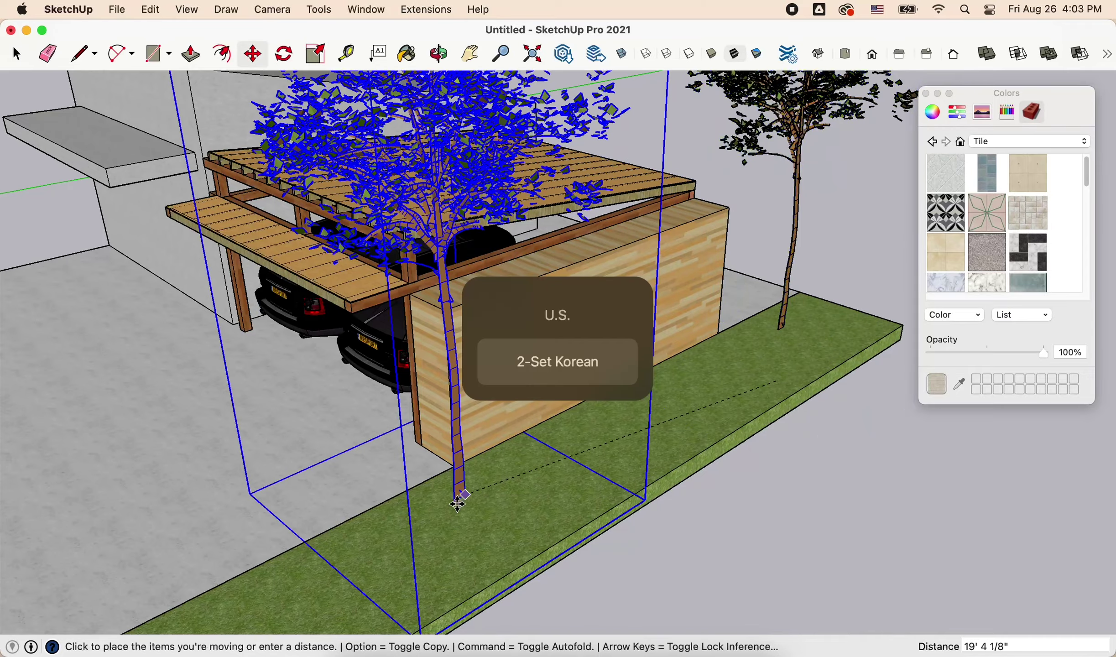
key(alt)
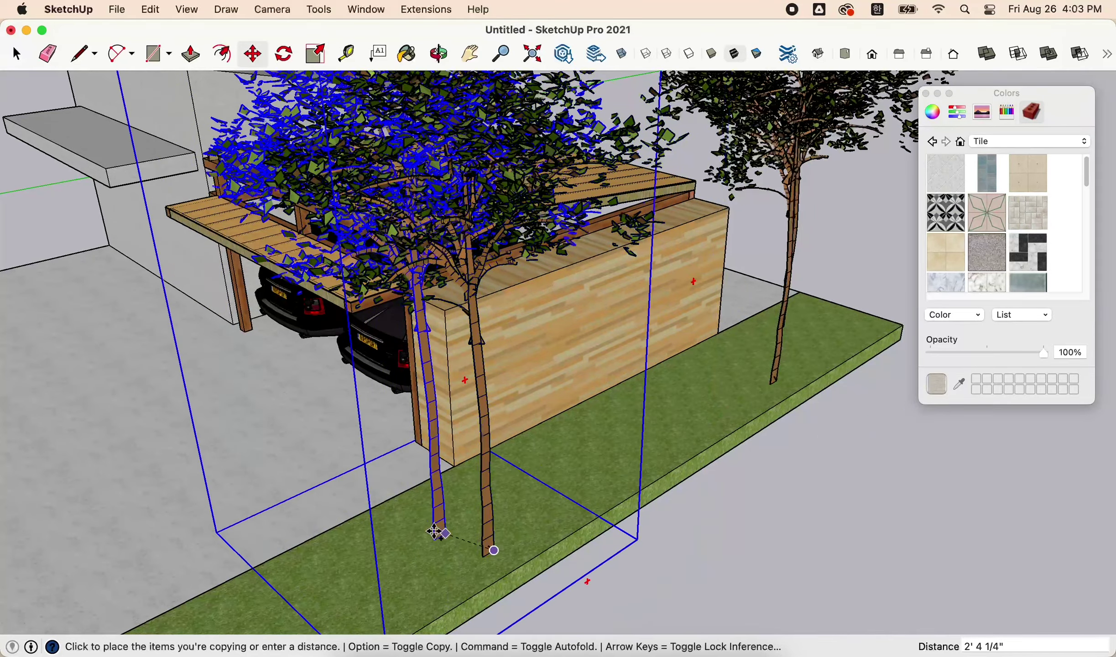
click(450, 521)
key(space)
mouse_move(450, 520)
middle_down()
mouse_move(835, 438)
mouse_move(492, 463)
mouse_move(536, 524)
mouse_move(538, 511)
mouse_move(601, 534)
middle_up()
Step: Orbit and zoom out to a wider view of the carport and trees
click(568, 504)
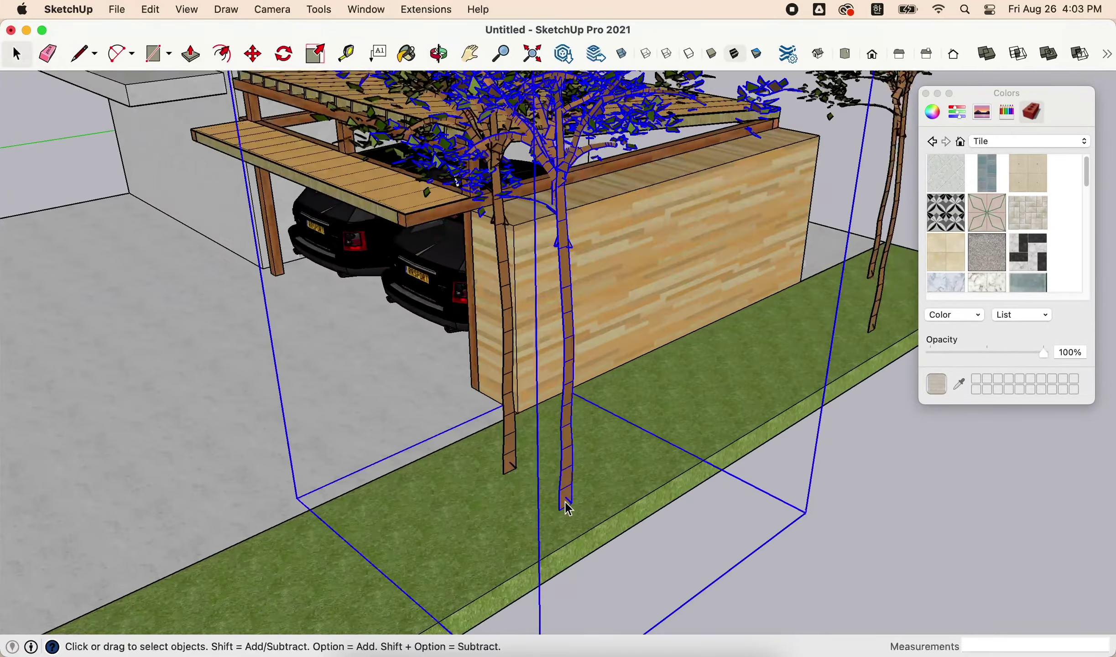
click(814, 529)
mouse_move(814, 528)
middle_down()
mouse_move(678, 412)
mouse_move(852, 456)
mouse_move(703, 325)
middle_up()
scroll(852, 456, down, 5)
scroll(703, 324, up, 3)
scroll(745, 436, down, 3)
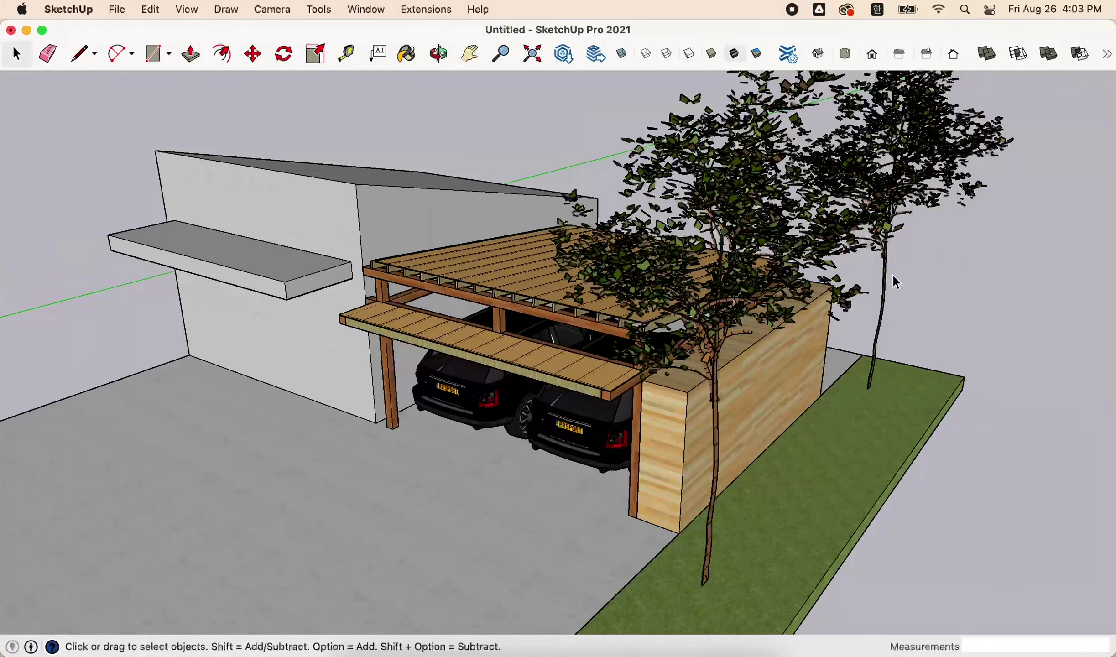
mouse_move(745, 436)
middle_down()
mouse_move(707, 493)
mouse_move(776, 456)
middle_up()
Step: Select only the tree on the grass strip, leaving the wooden wall unselected
click(700, 499)
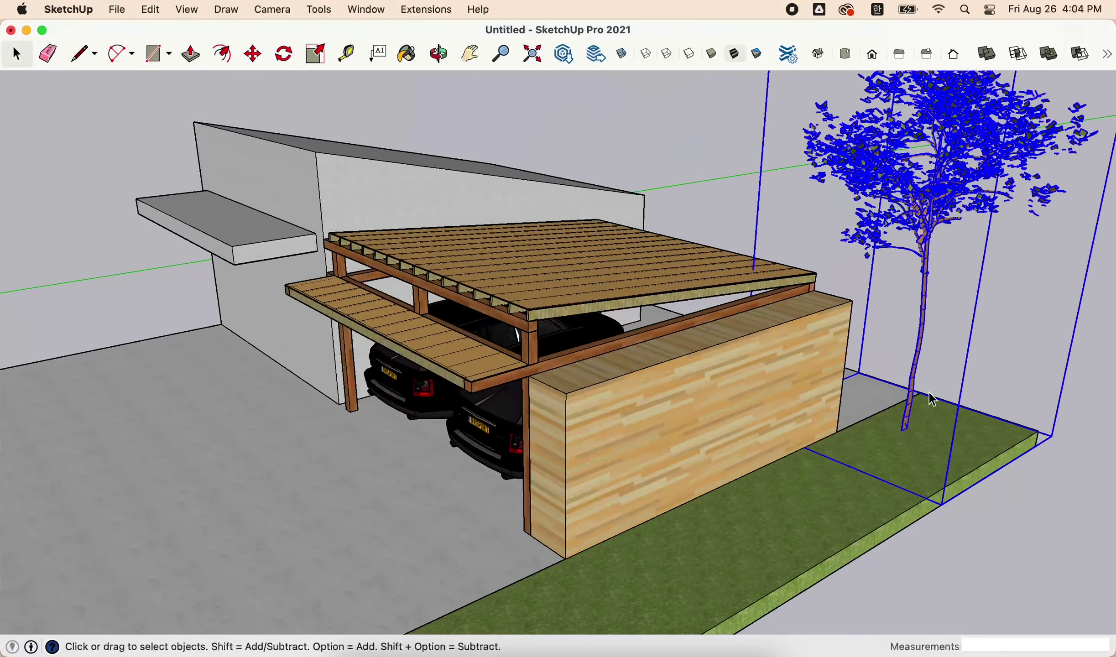
scroll(874, 448, up, 3)
shift+click(799, 457)
click(252, 54)
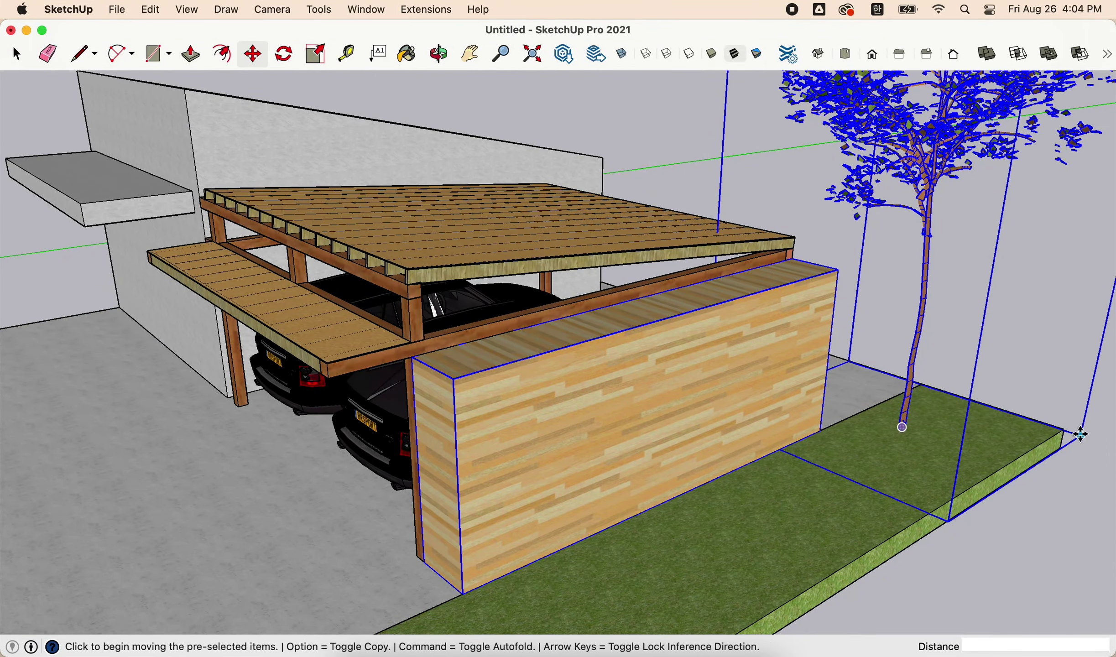
key(space)
click(926, 299)
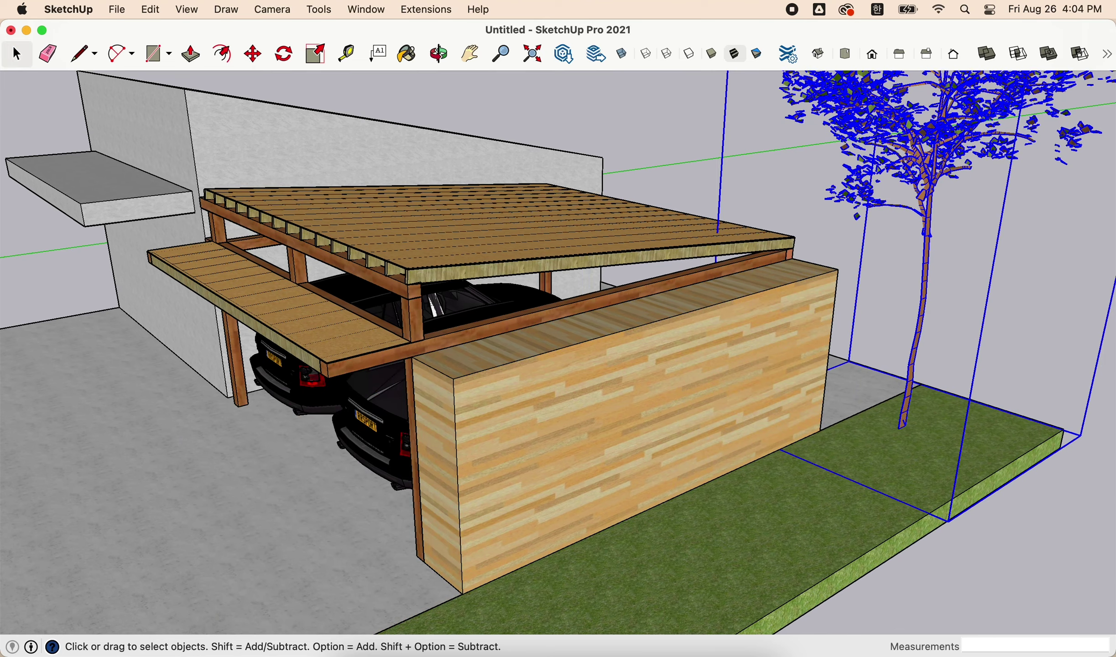
click(893, 325)
click(928, 289)
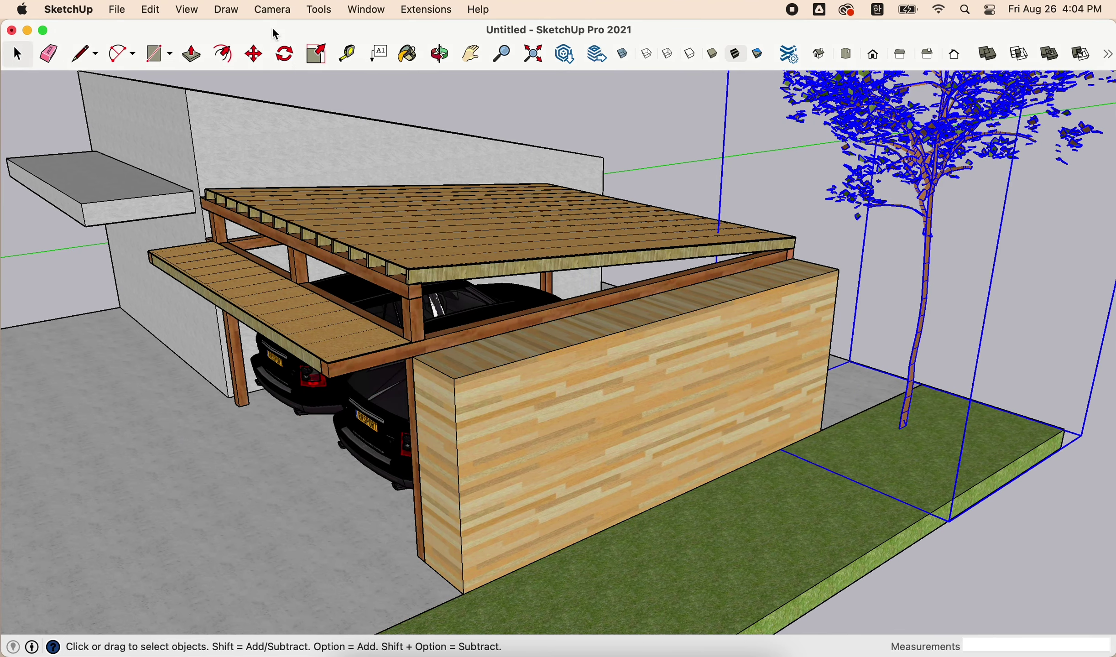
Step: Move-copy the tree to add the third one along the grass strip
click(252, 54)
key(alt)
click(1077, 406)
scroll(1007, 450, down, 2)
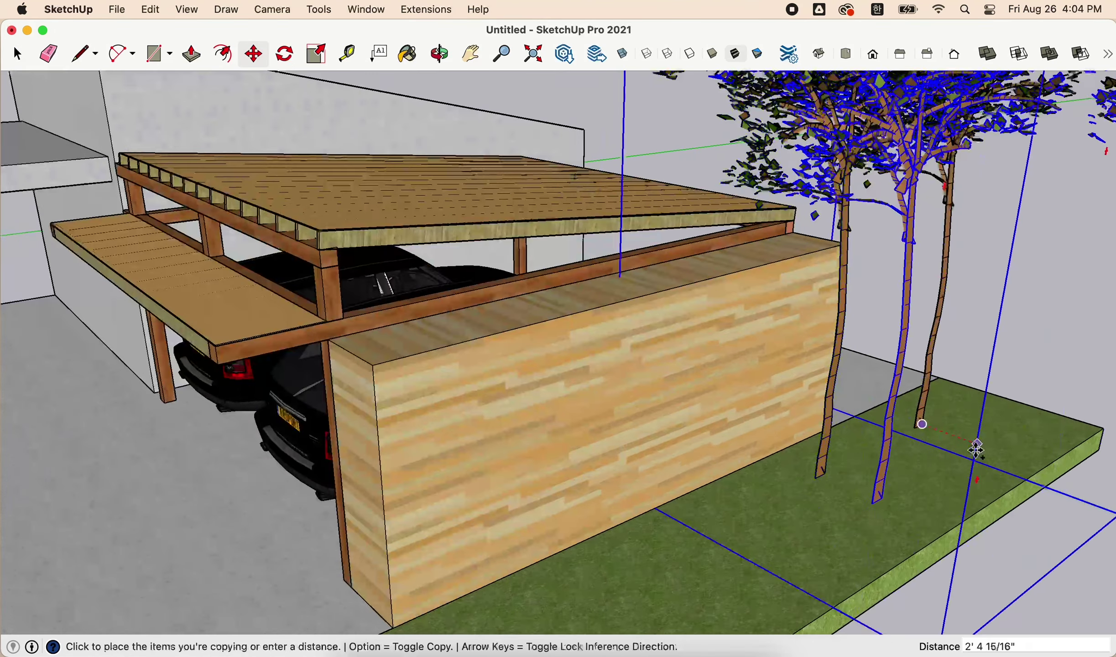
key(space)
scroll(971, 474, down, 4)
Step: Open the grass slab for editing, start pulling its face, then cancel
mouse_move(818, 483)
middle_down()
mouse_move(860, 404)
mouse_move(812, 448)
mouse_move(743, 448)
middle_up()
scroll(952, 502, up, 3)
double_click(952, 502)
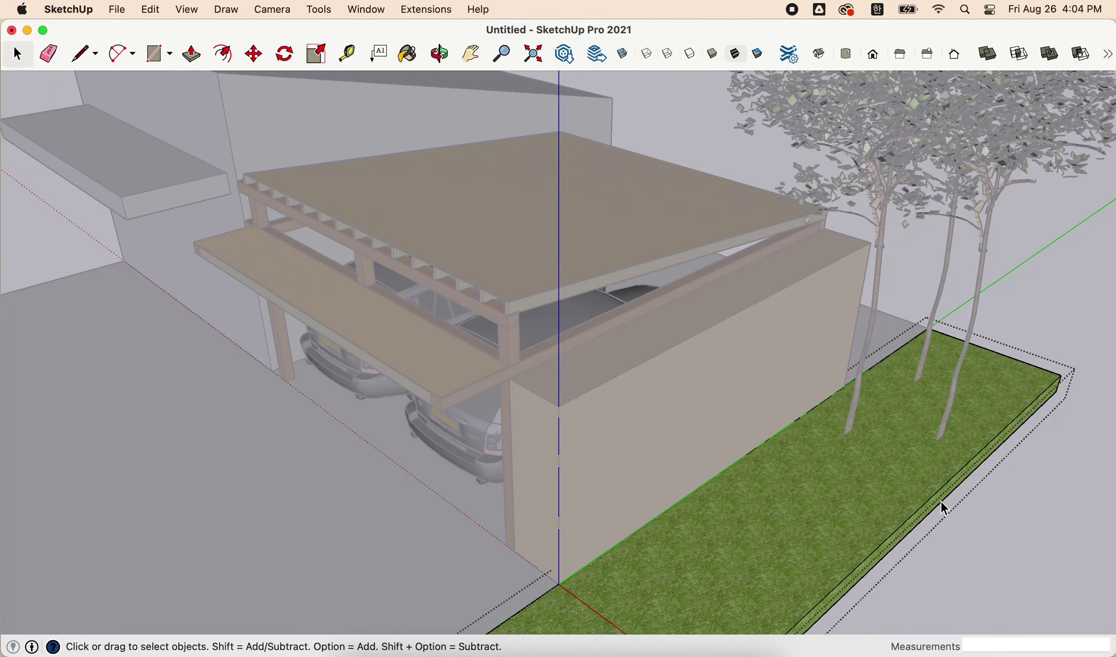
key(ctrl+space)
key(p)
click(997, 443)
key(Escape)
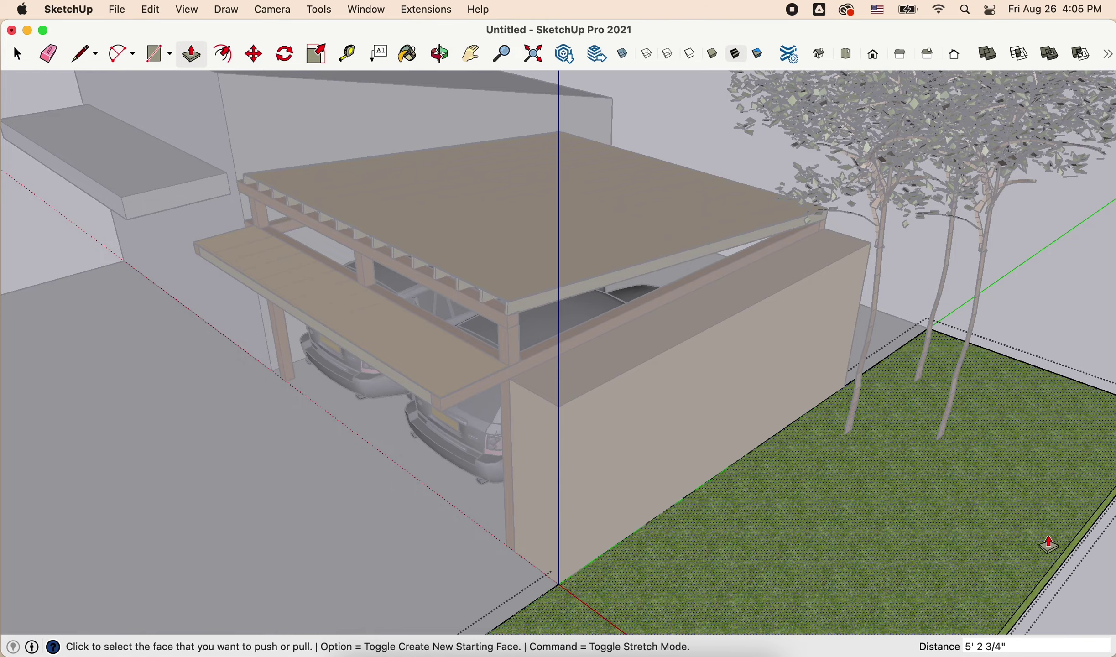
key(space)
key(Escape)
mouse_move(1046, 543)
middle_down()
mouse_move(812, 481)
mouse_move(793, 424)
mouse_move(842, 391)
mouse_move(794, 414)
middle_up()
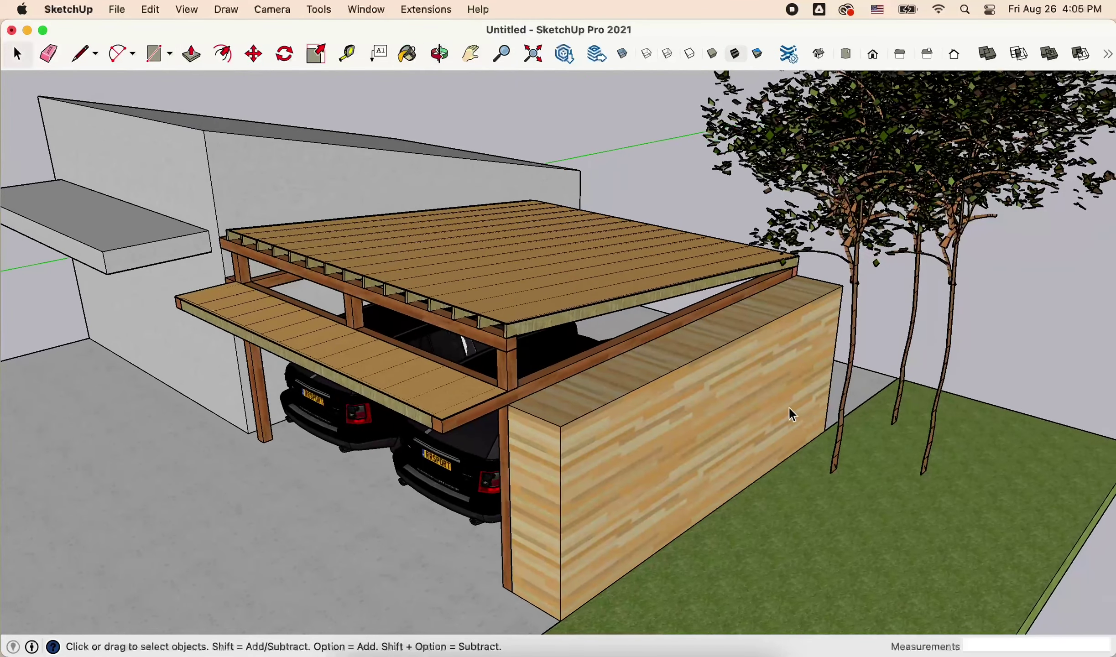
Step: Toggle hidden back-edge display on in the View menu
click(185, 9)
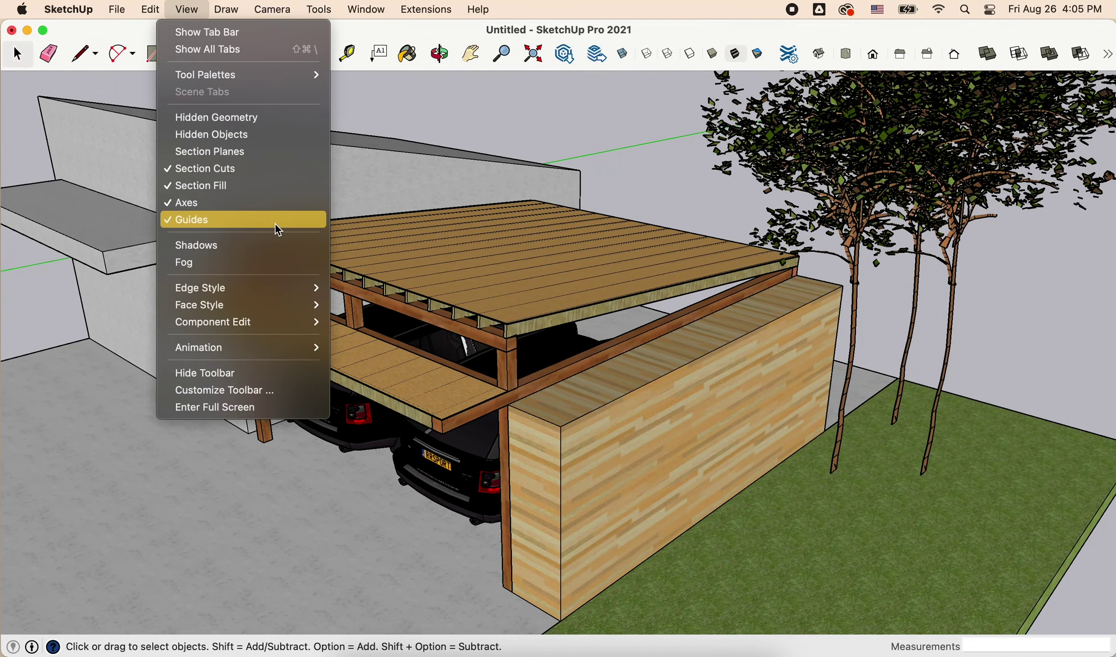
click(374, 303)
click(178, 10)
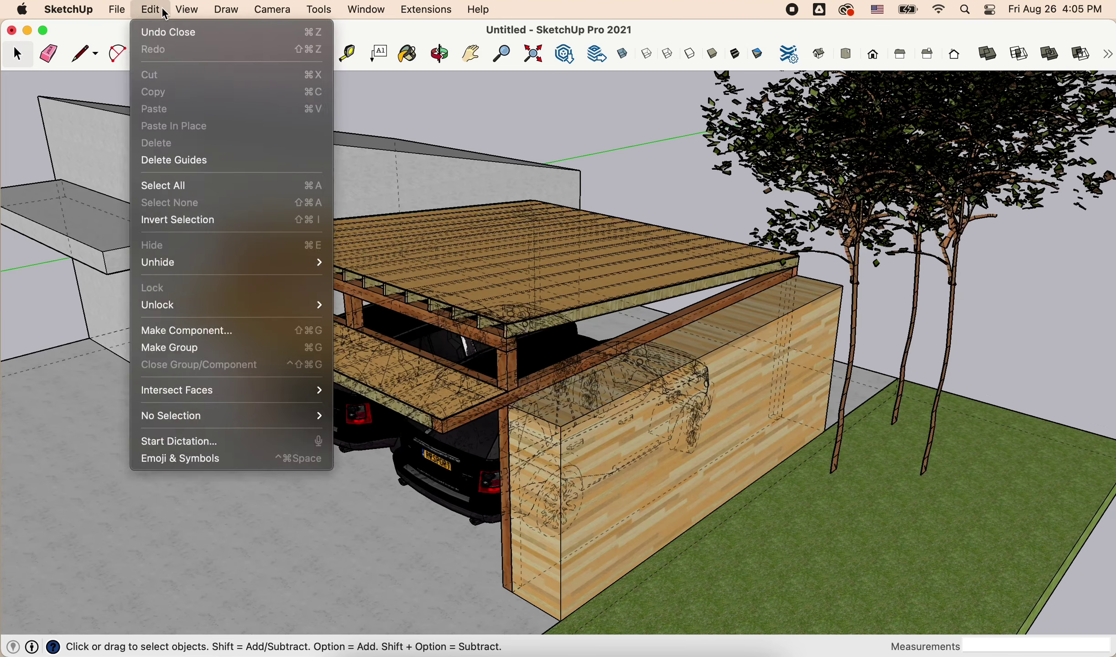
click(151, 9)
Step: Enable Shadows and Fog, turn back edges off, and orbit to check the result
click(186, 9)
click(192, 45)
click(187, 9)
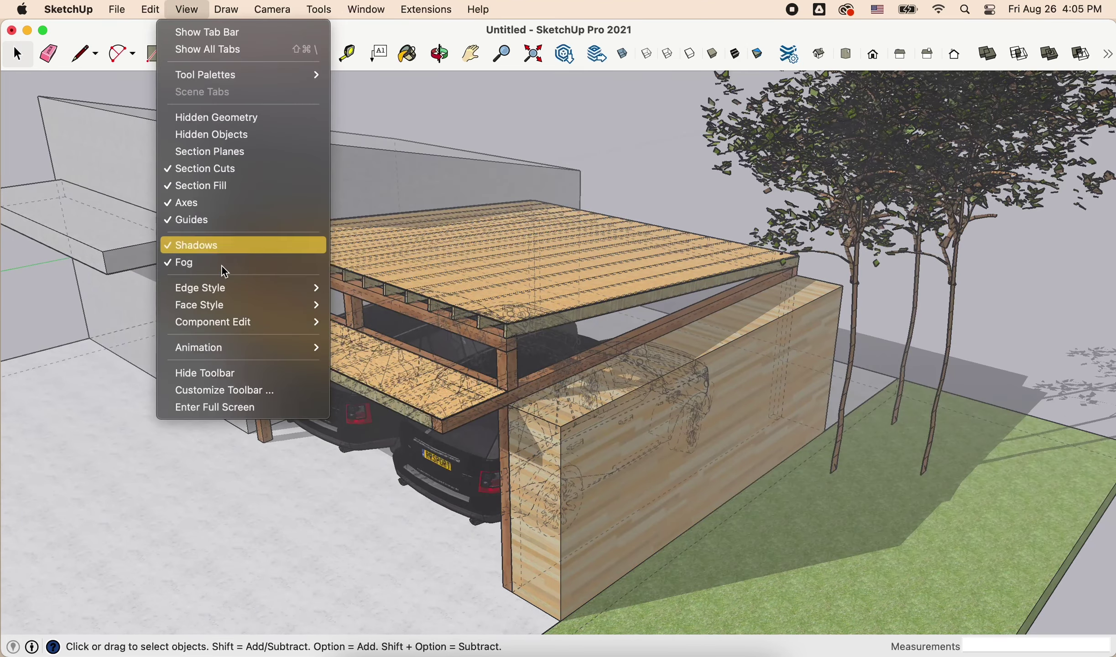
click(374, 369)
click(187, 9)
mouse_move(201, 288)
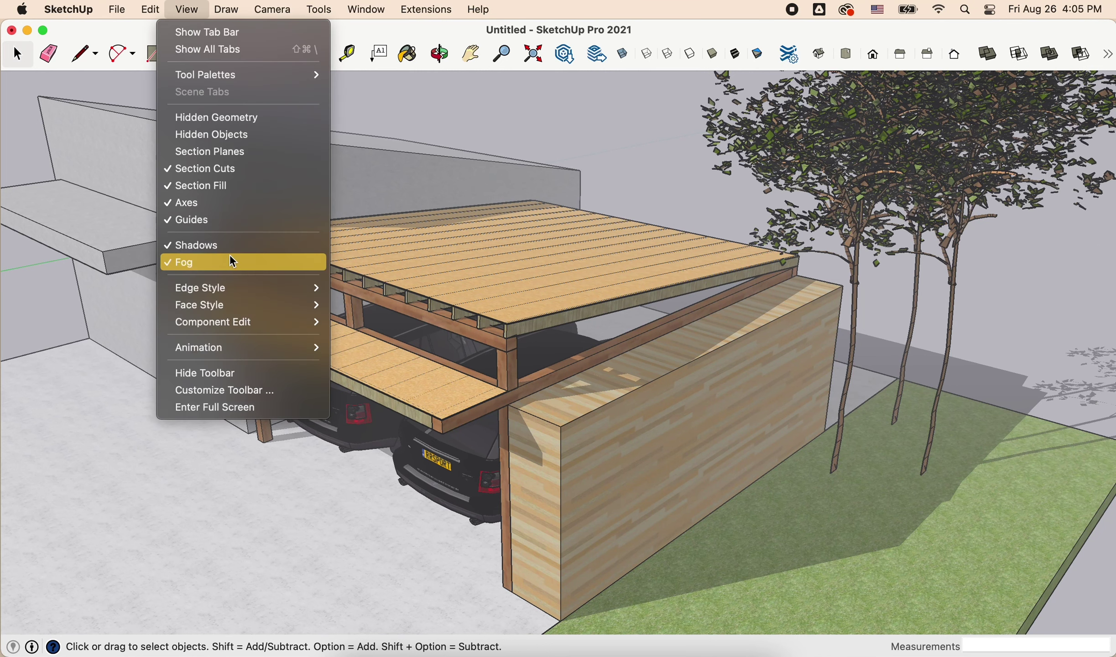
mouse_move(212, 322)
click(388, 372)
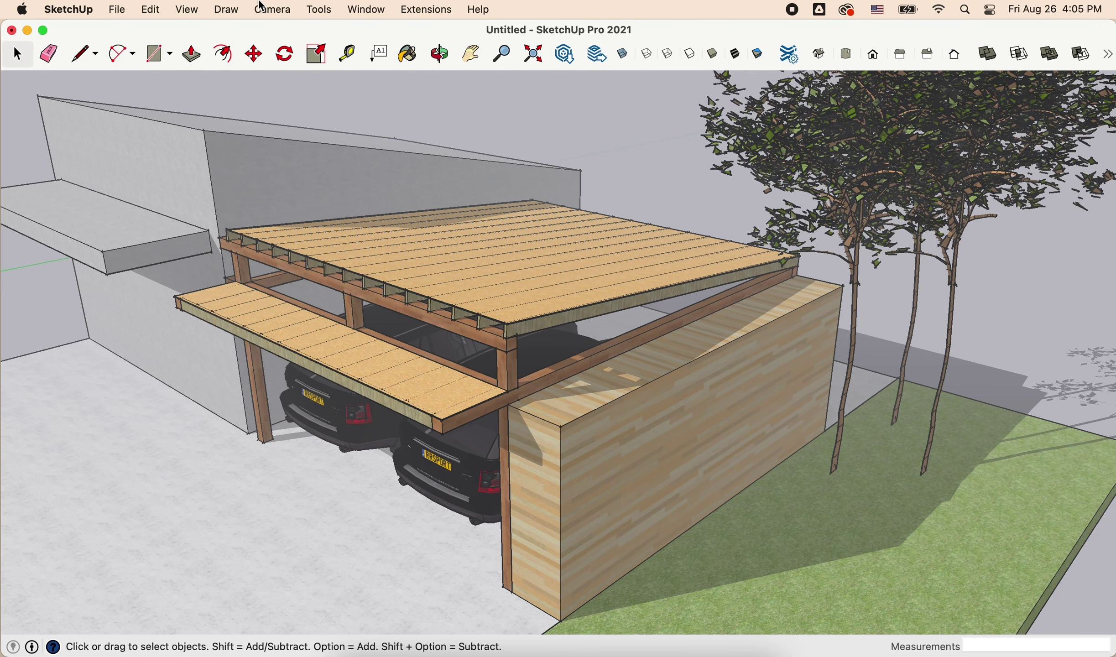
click(186, 9)
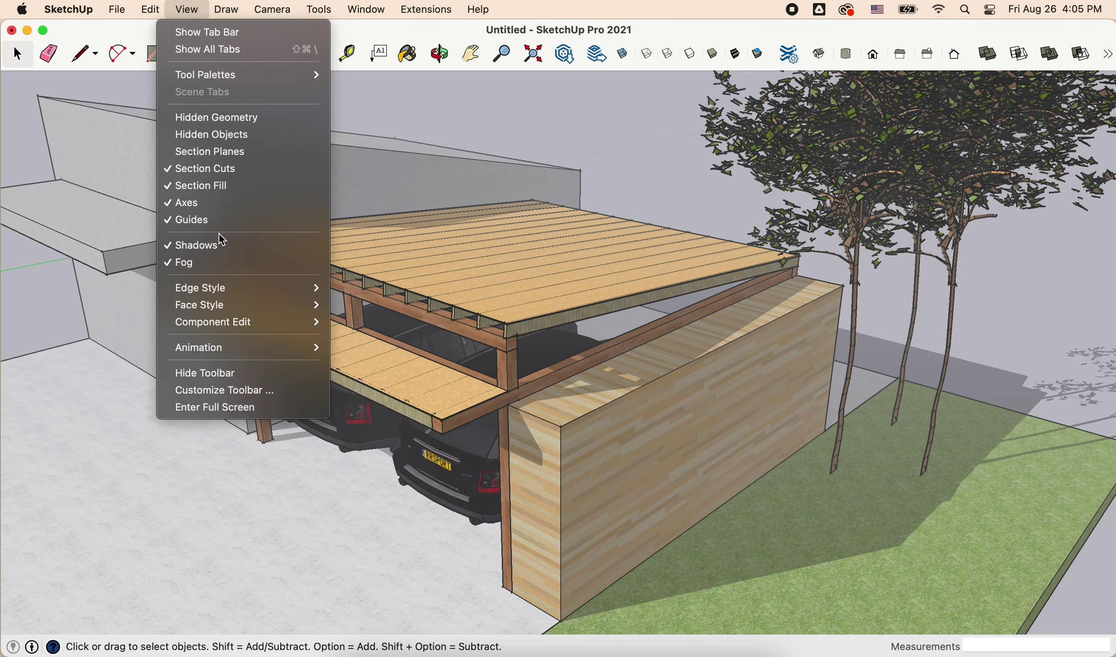
mouse_move(647, 279)
middle_down()
mouse_move(677, 343)
mouse_move(634, 353)
middle_up()
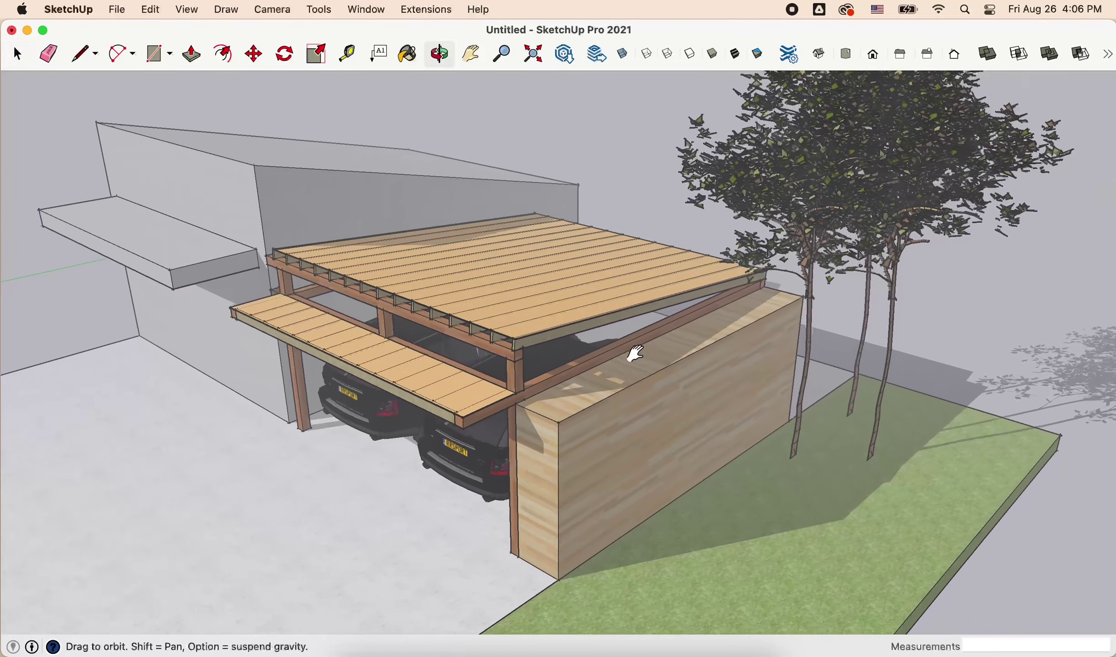